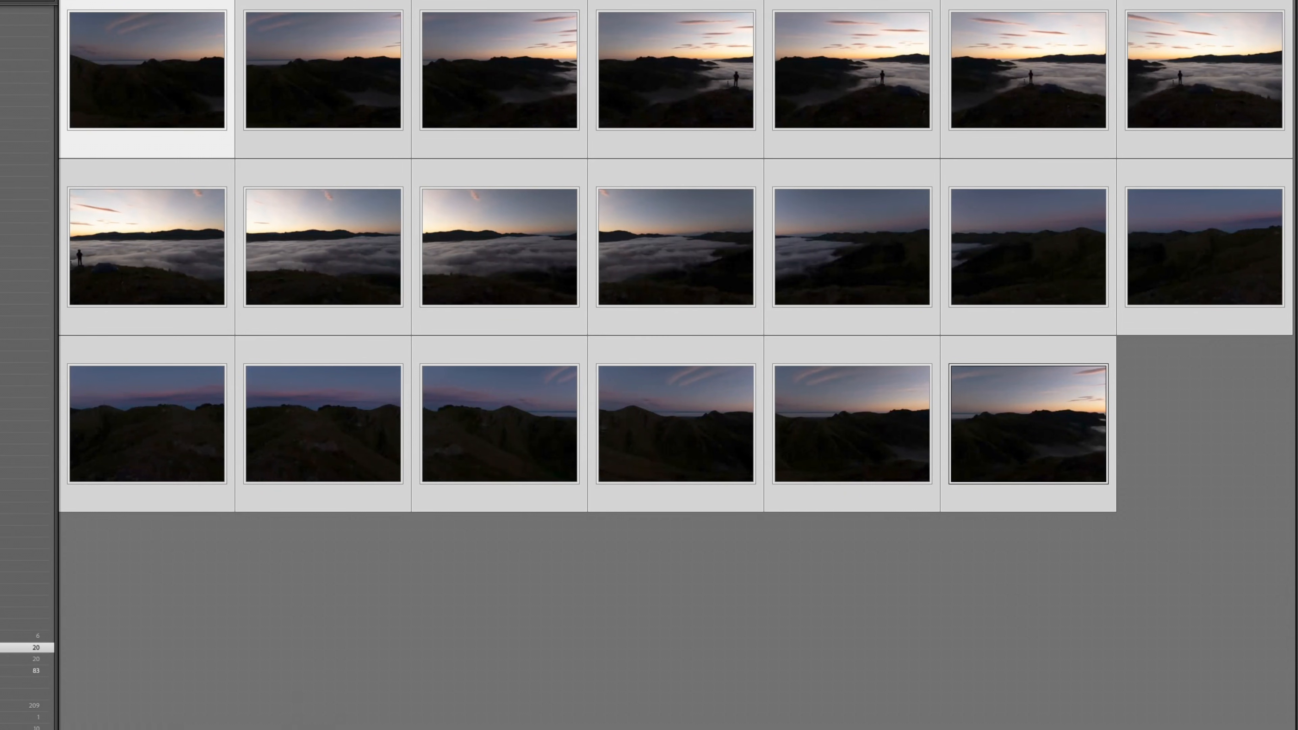
# Step: Merge the sunrise shots with Photo Merge > Panorama, with Fill Edges enabled
pyautogui.rightClick(163, 94)
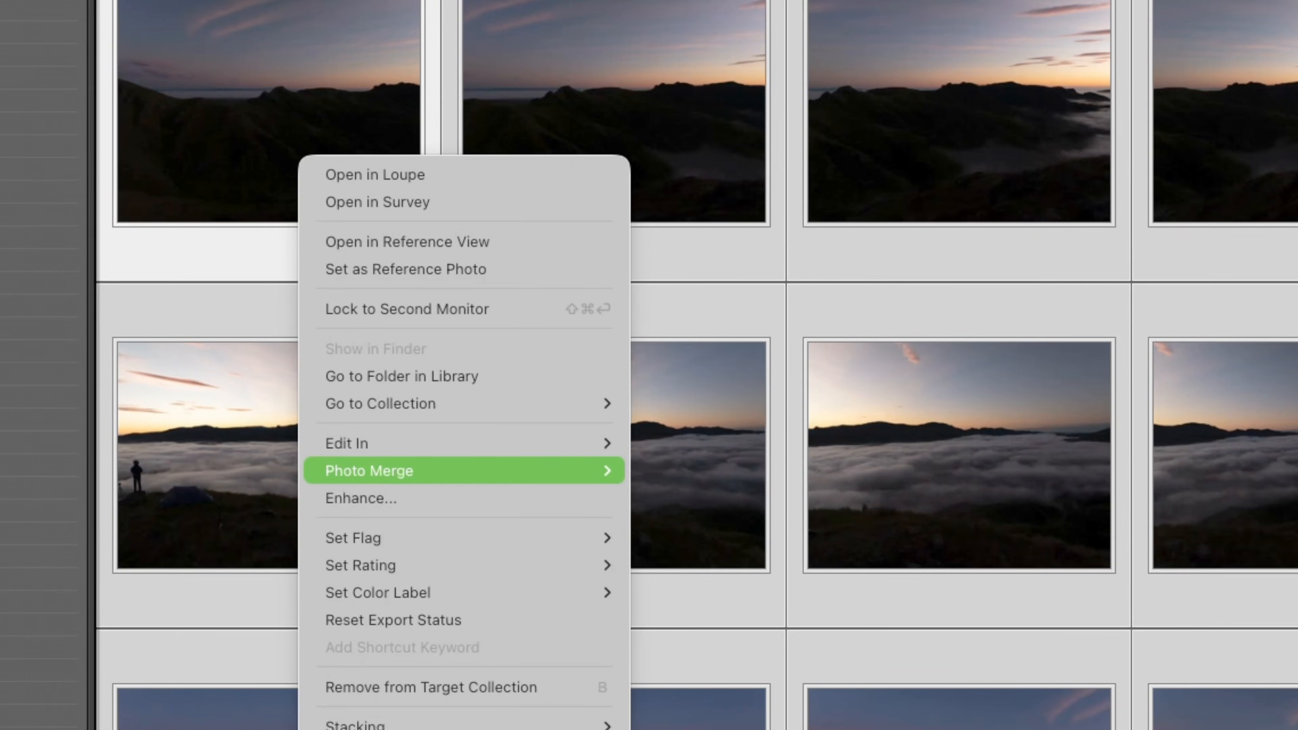
pyautogui.moveTo(460, 471)
pyautogui.click(683, 498)
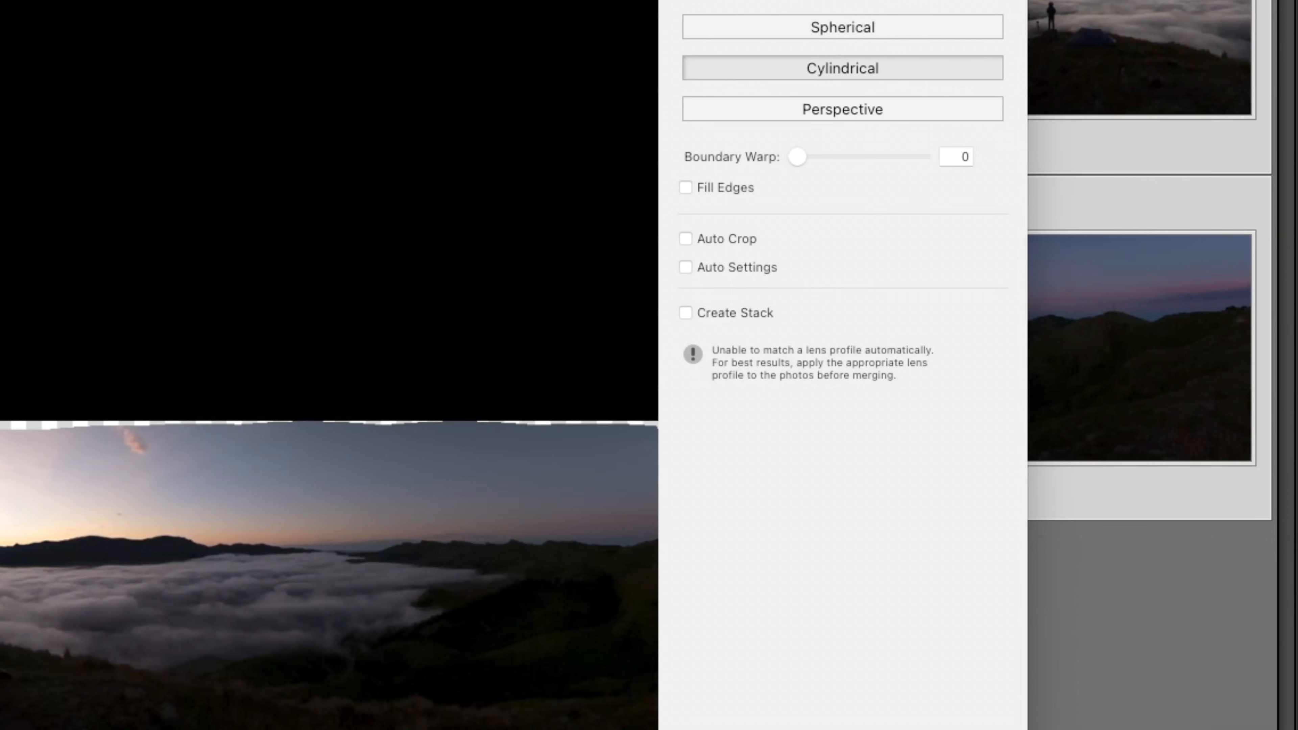
pyautogui.click(686, 188)
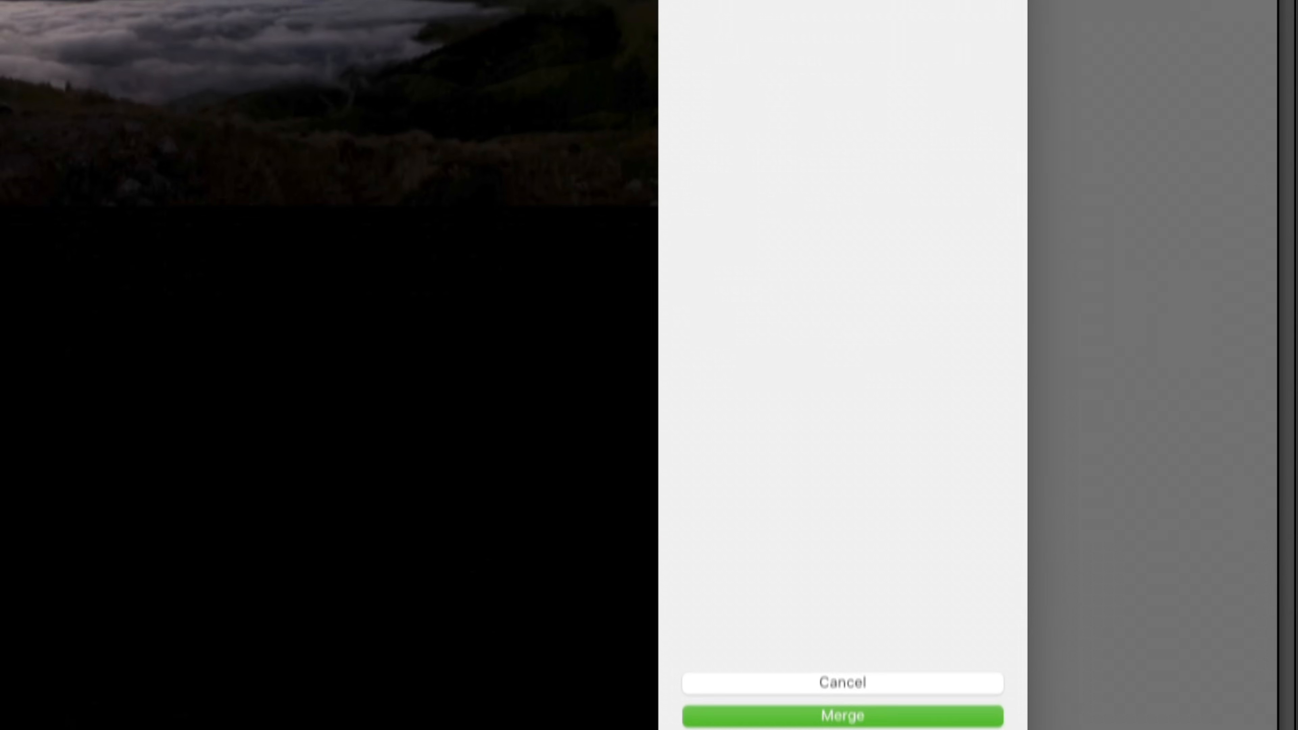
pyautogui.click(842, 677)
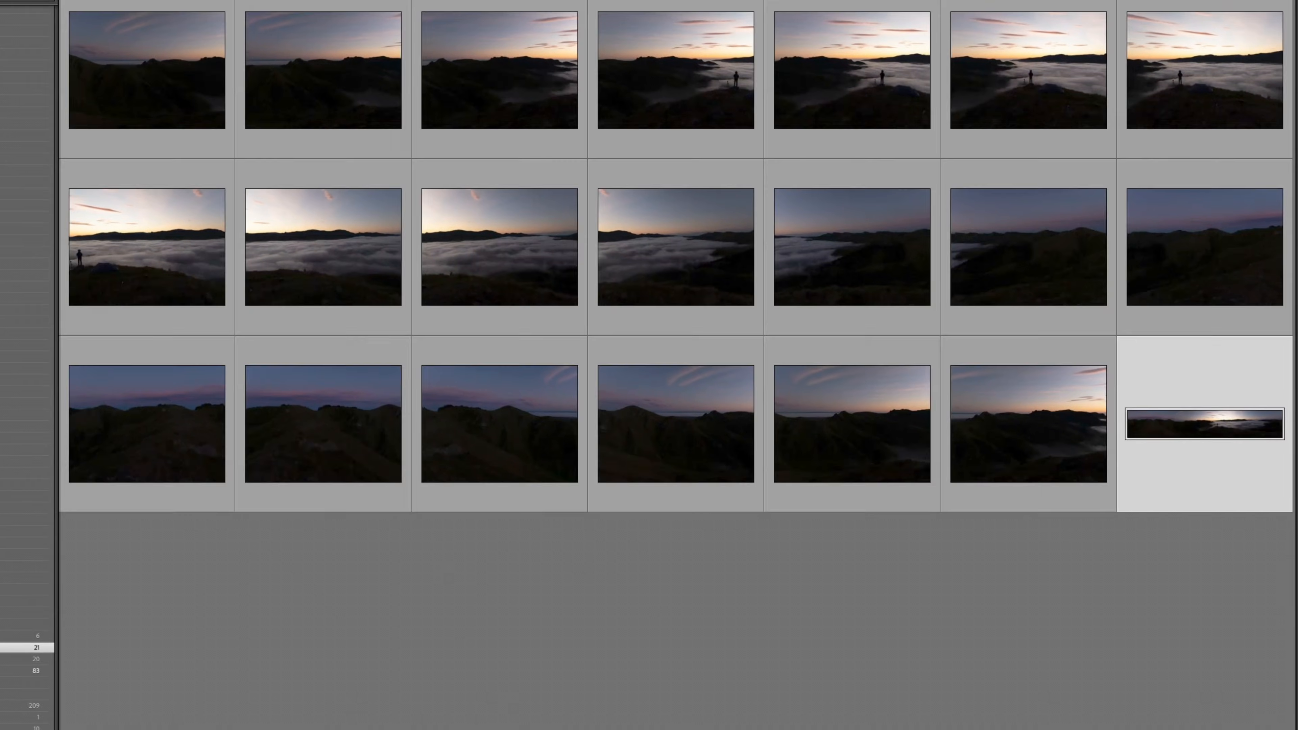
# Step: Open the new panorama in Develop and raise its Exposure to +2.30
pyautogui.press('e')
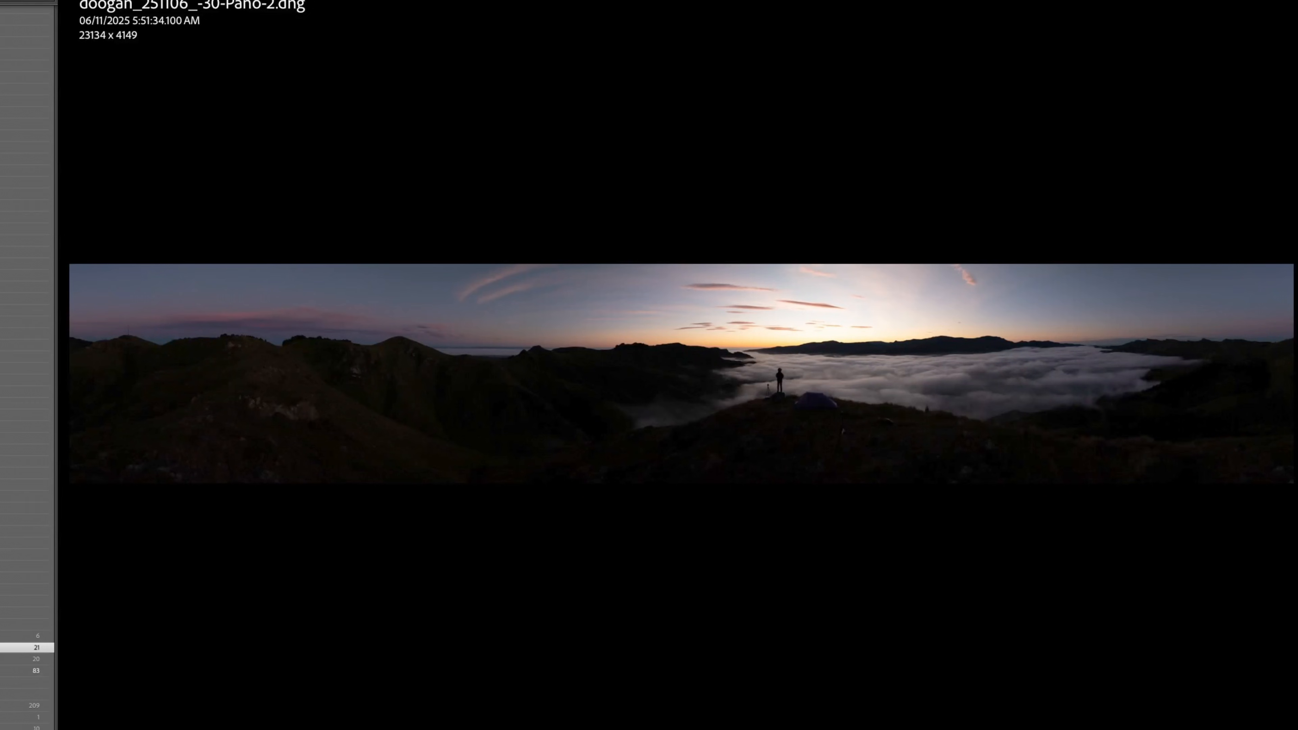
pyautogui.press('d')
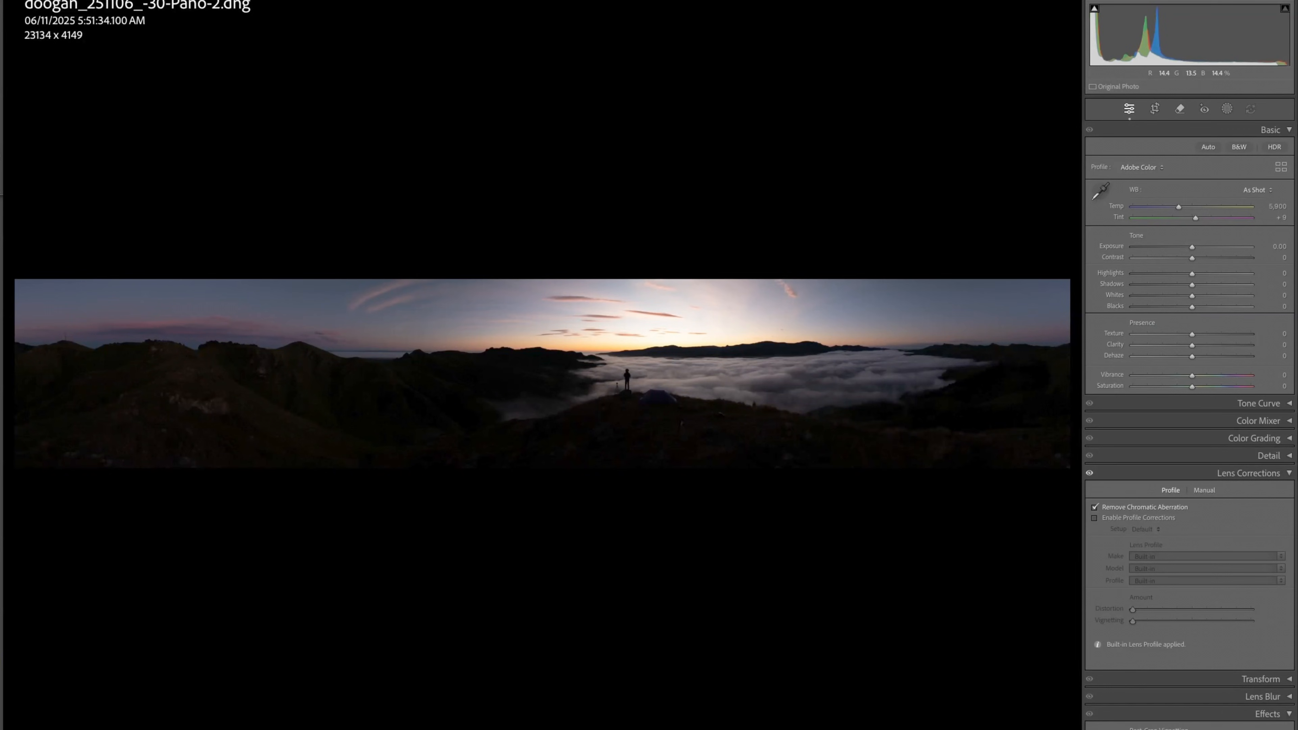
pyautogui.moveTo(1191, 247); pyautogui.dragTo(1218, 248)
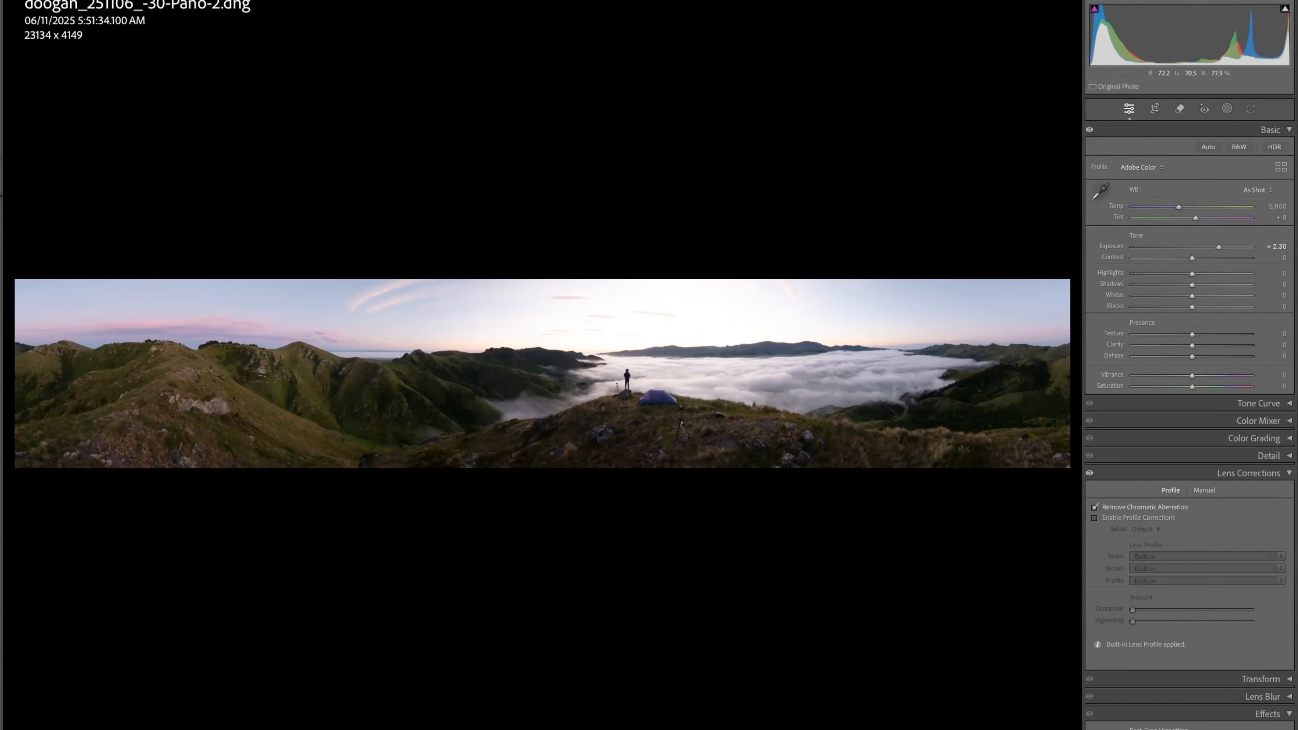
# Step: Draw a linear gradient mask over the sky and lower its exposure
pyautogui.press('m')
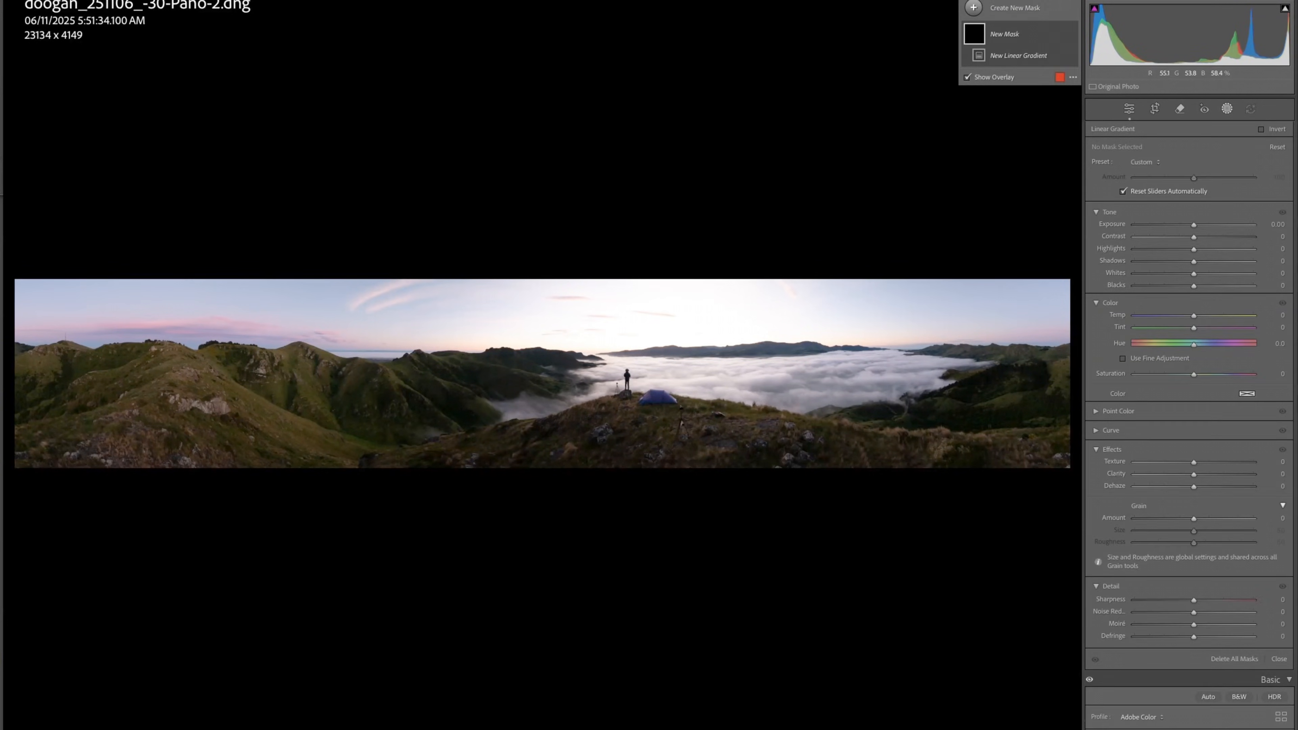
pyautogui.moveTo(608, 335); pyautogui.dragTo(608, 361)
pyautogui.moveTo(1193, 226); pyautogui.dragTo(1167, 225)
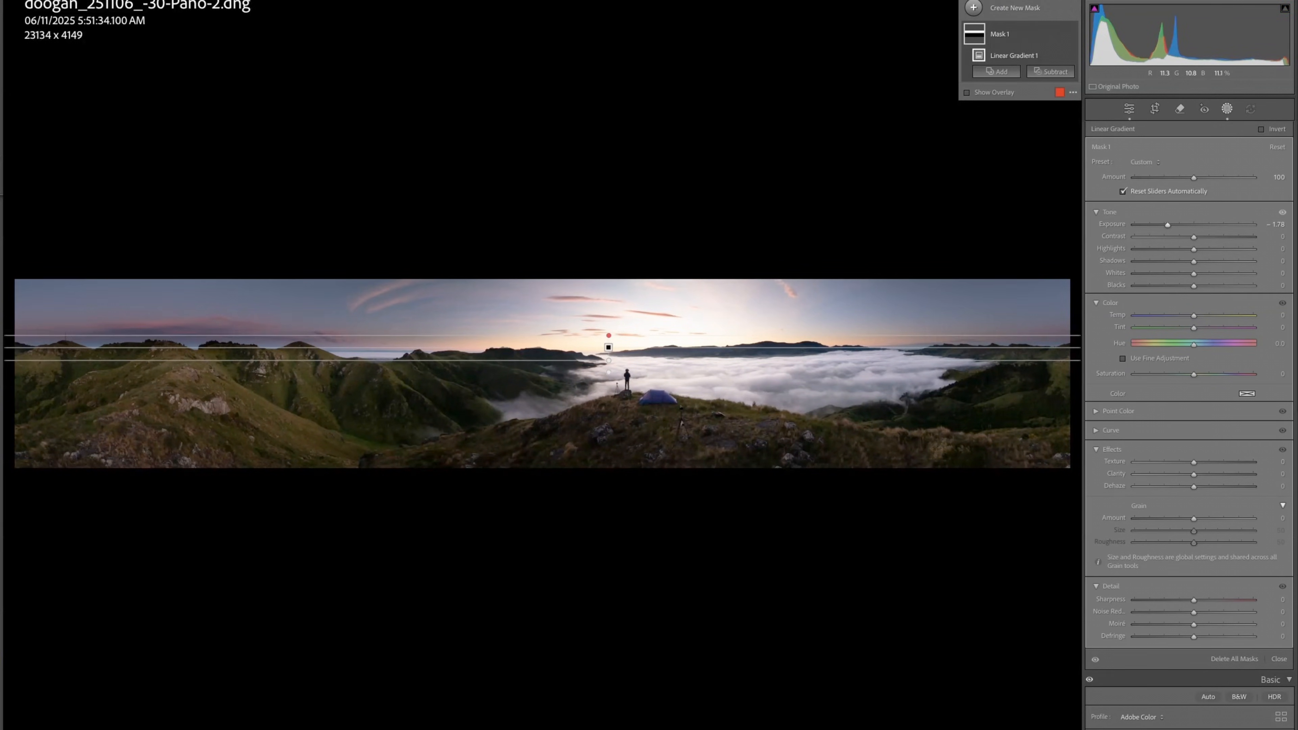
# Step: Add a radial mask around the hiker and tent: brighter, Temp 38, Clarity 24
pyautogui.hotkey('shift', 'm')
pyautogui.moveTo(625, 389)
pyautogui.mouseDown()
pyautogui.moveTo(766, 405)
pyautogui.moveTo(825, 441)
pyautogui.mouseUp()
pyautogui.moveTo(1193, 242); pyautogui.dragTo(1201, 242)
pyautogui.moveTo(1194, 333); pyautogui.dragTo(1216, 333)
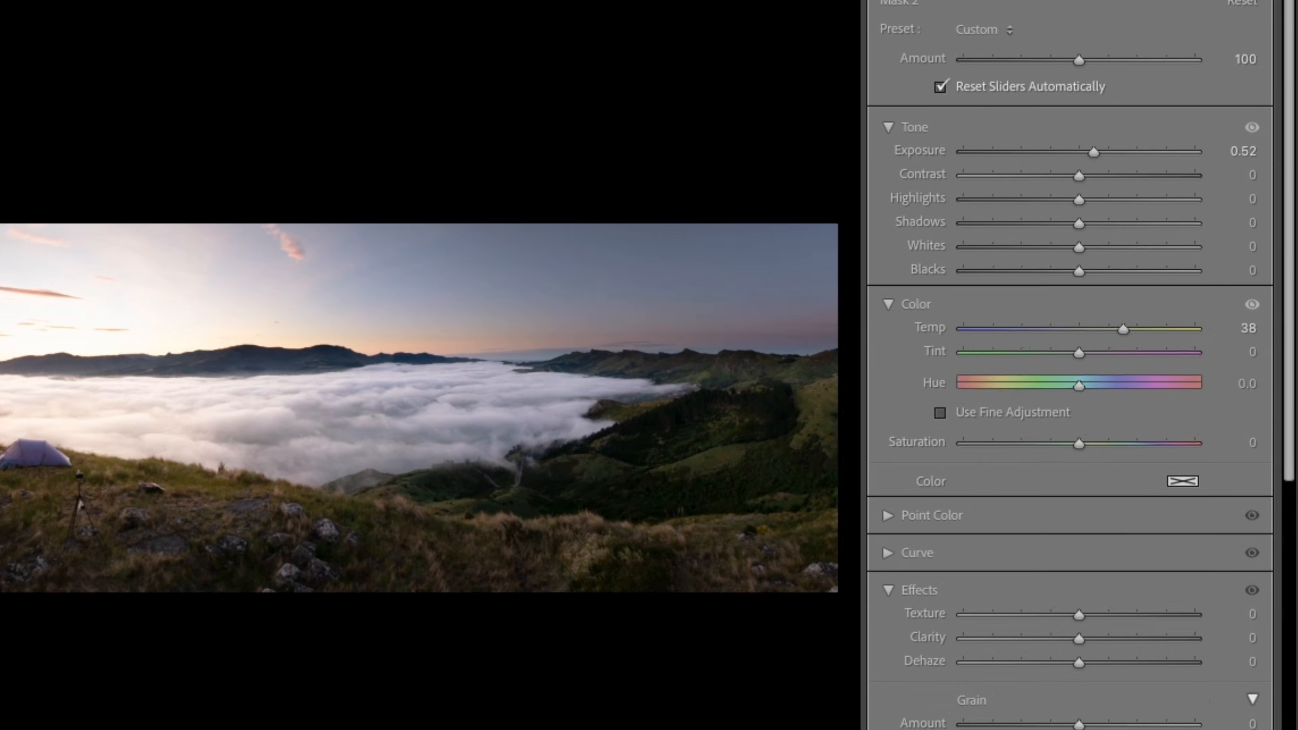
pyautogui.moveTo(1078, 638); pyautogui.dragTo(1106, 638)
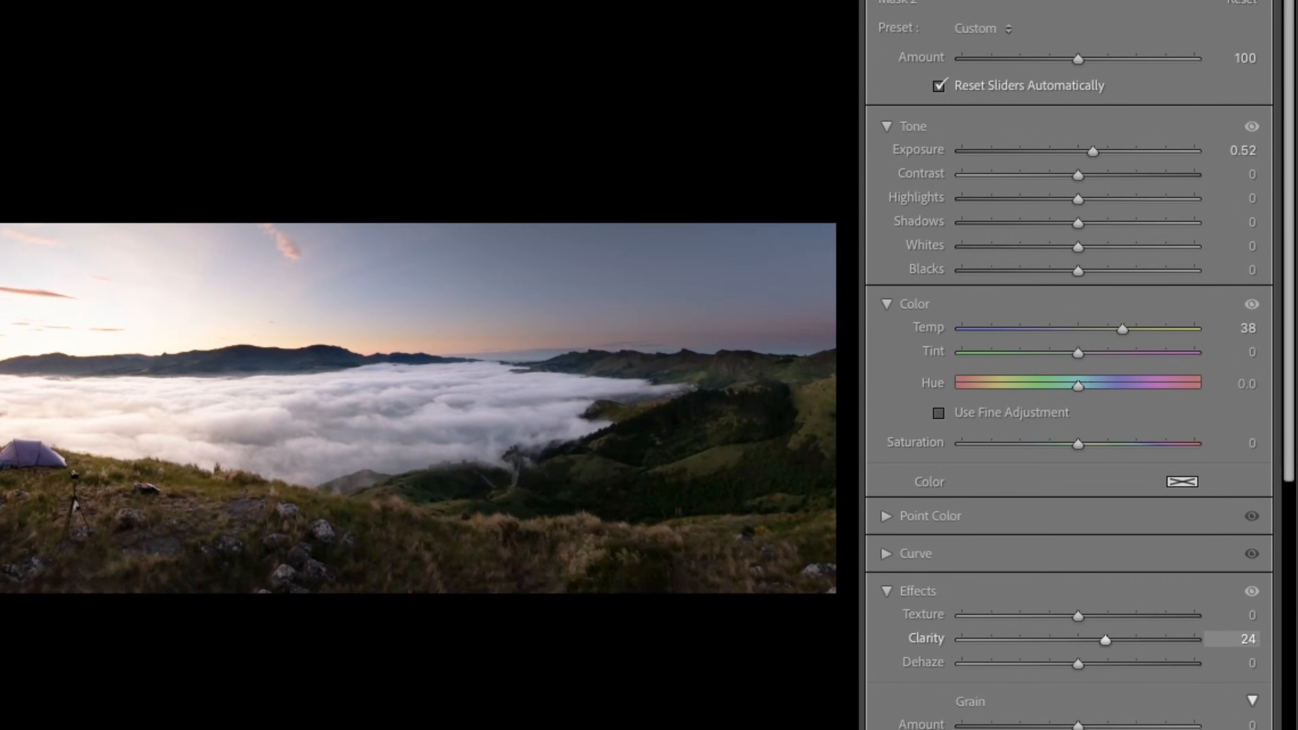
pyautogui.moveTo(1092, 151); pyautogui.dragTo(1088, 152)
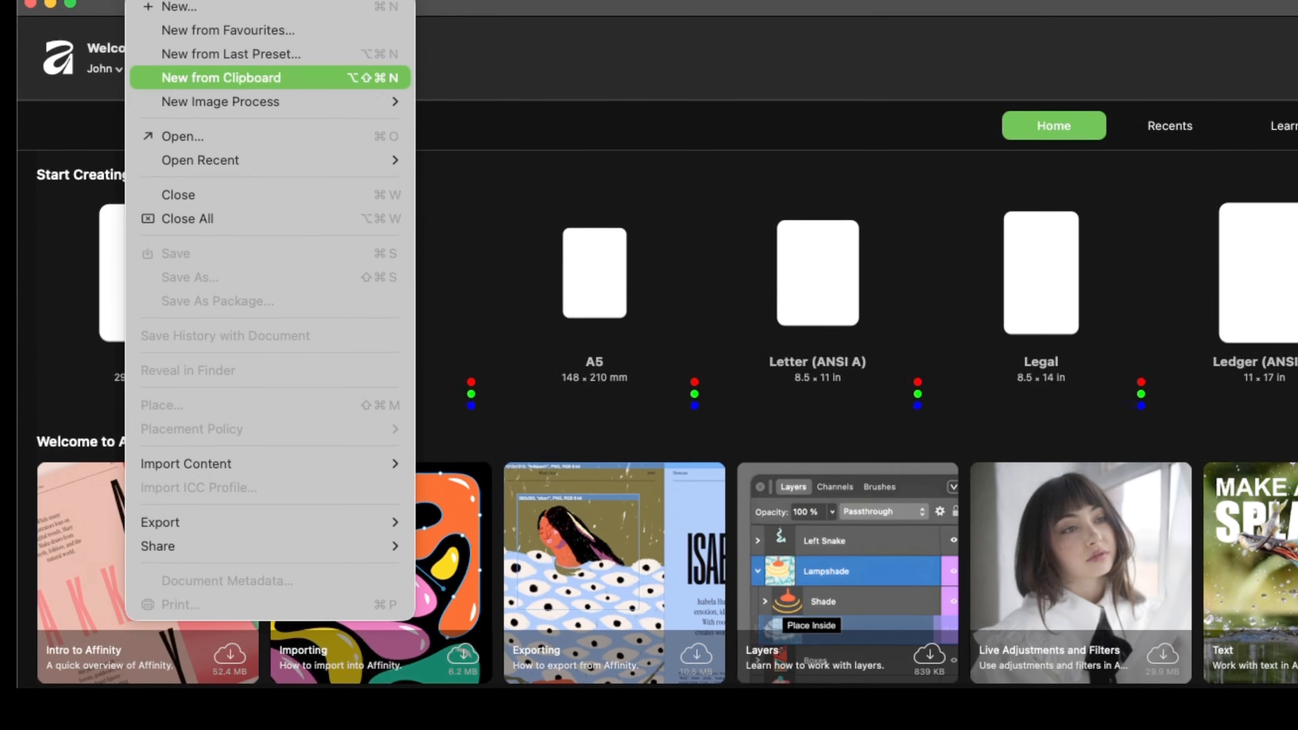
# Step: Stitch all the lowRes sunrise JPEGs into a new panorama and accept the result
pyautogui.moveTo(221, 102)
pyautogui.click(461, 101)
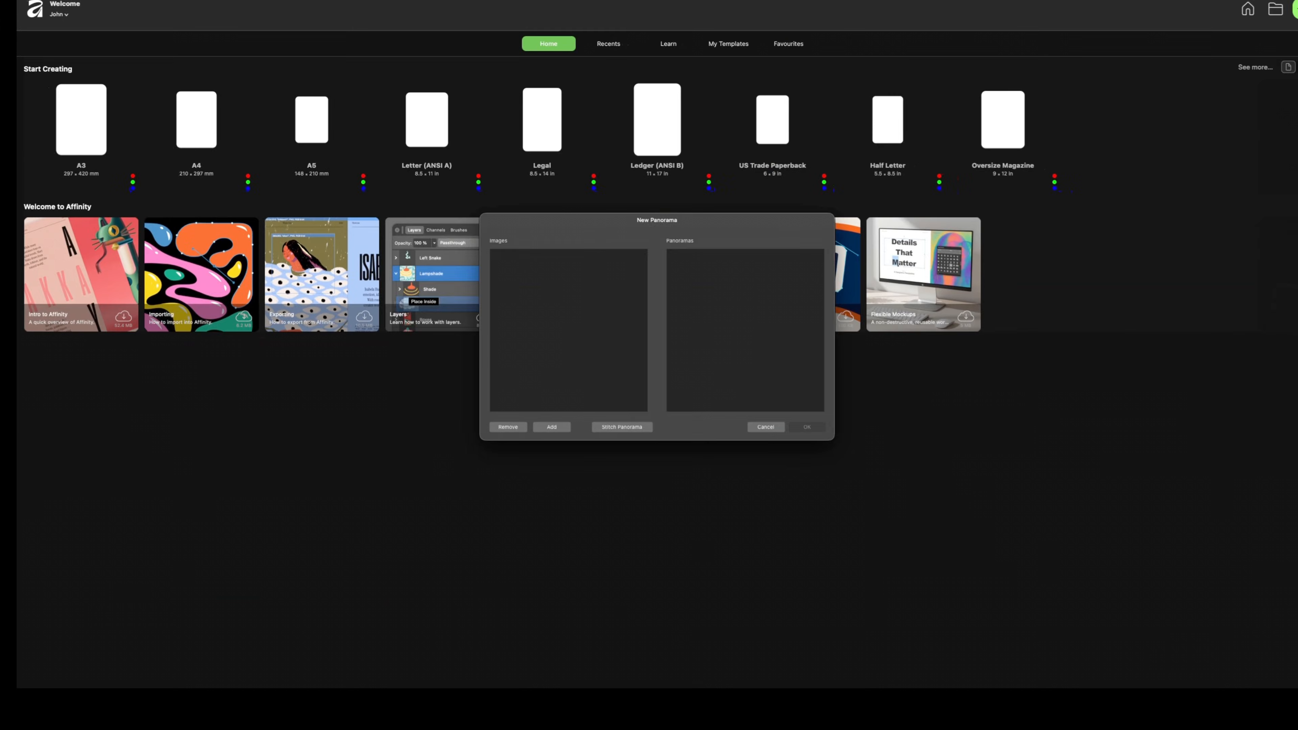
pyautogui.moveTo(656, 220); pyautogui.dragTo(559, 199)
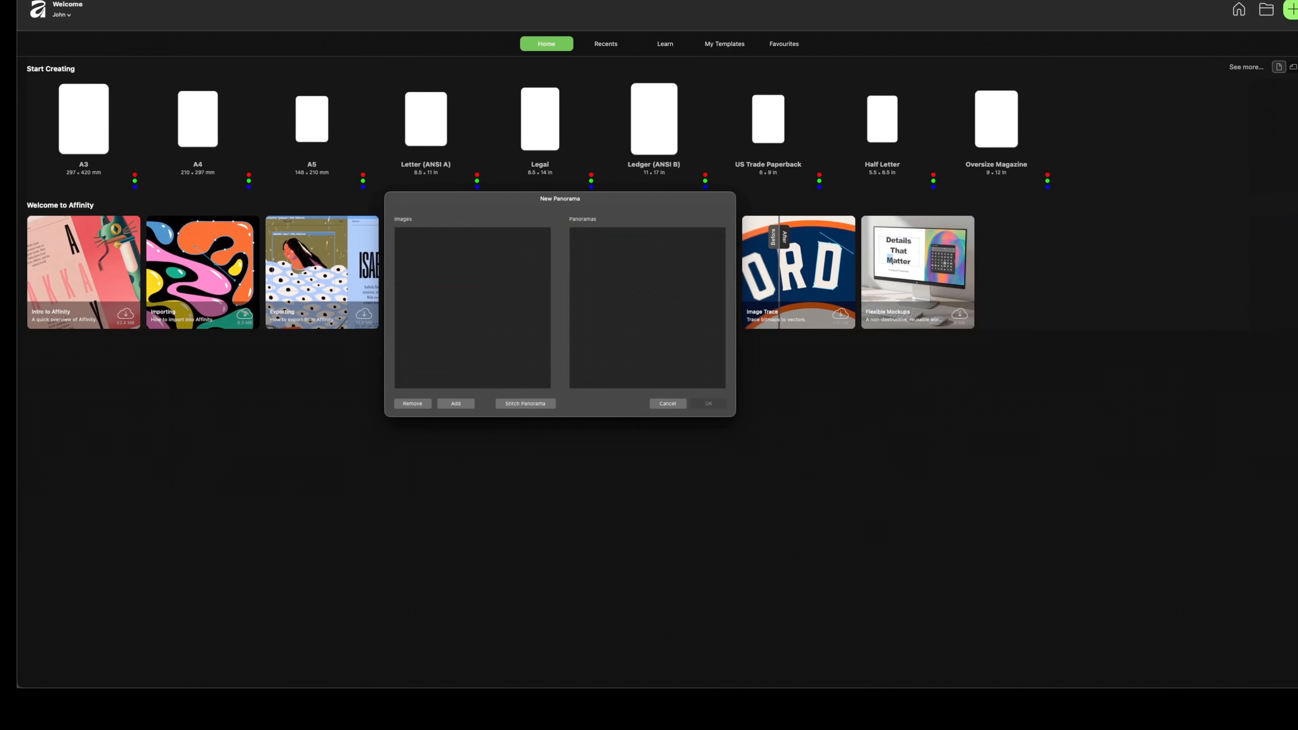
pyautogui.click(456, 404)
pyautogui.click(543, 262)
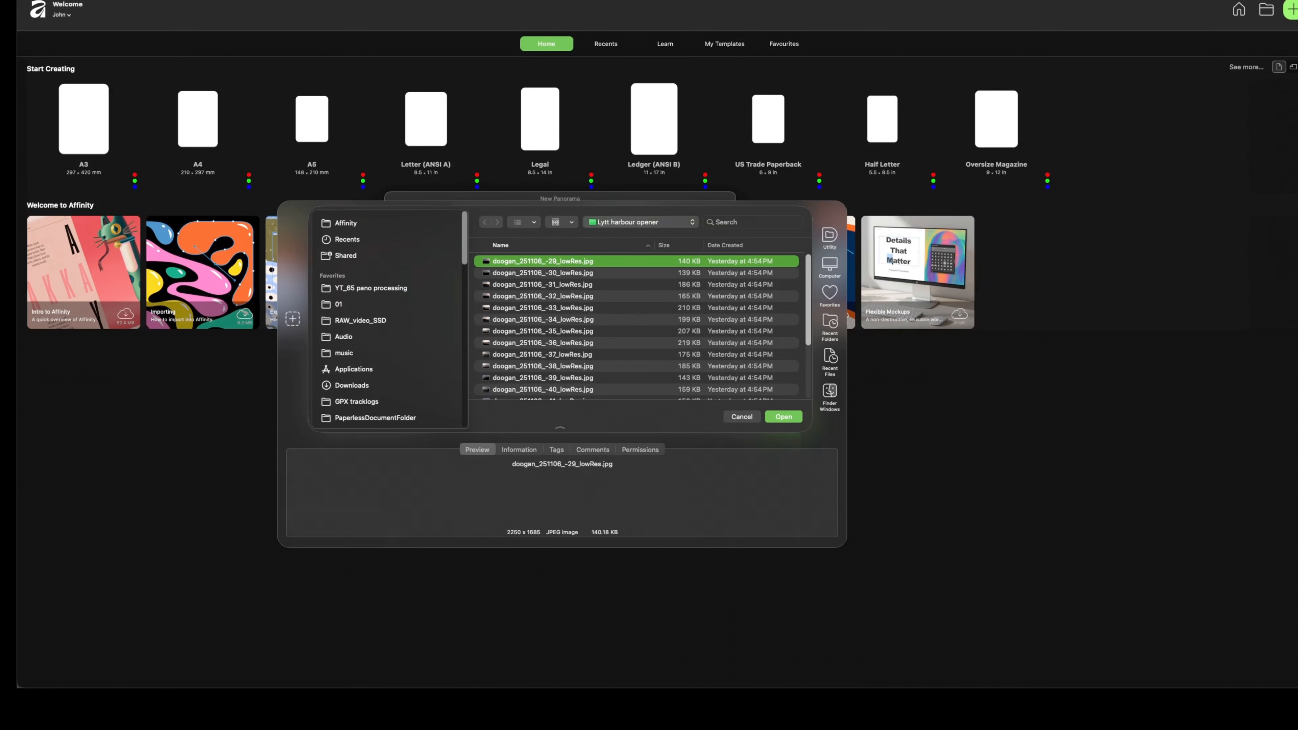
pyautogui.press('super+a')
pyautogui.press('Return')
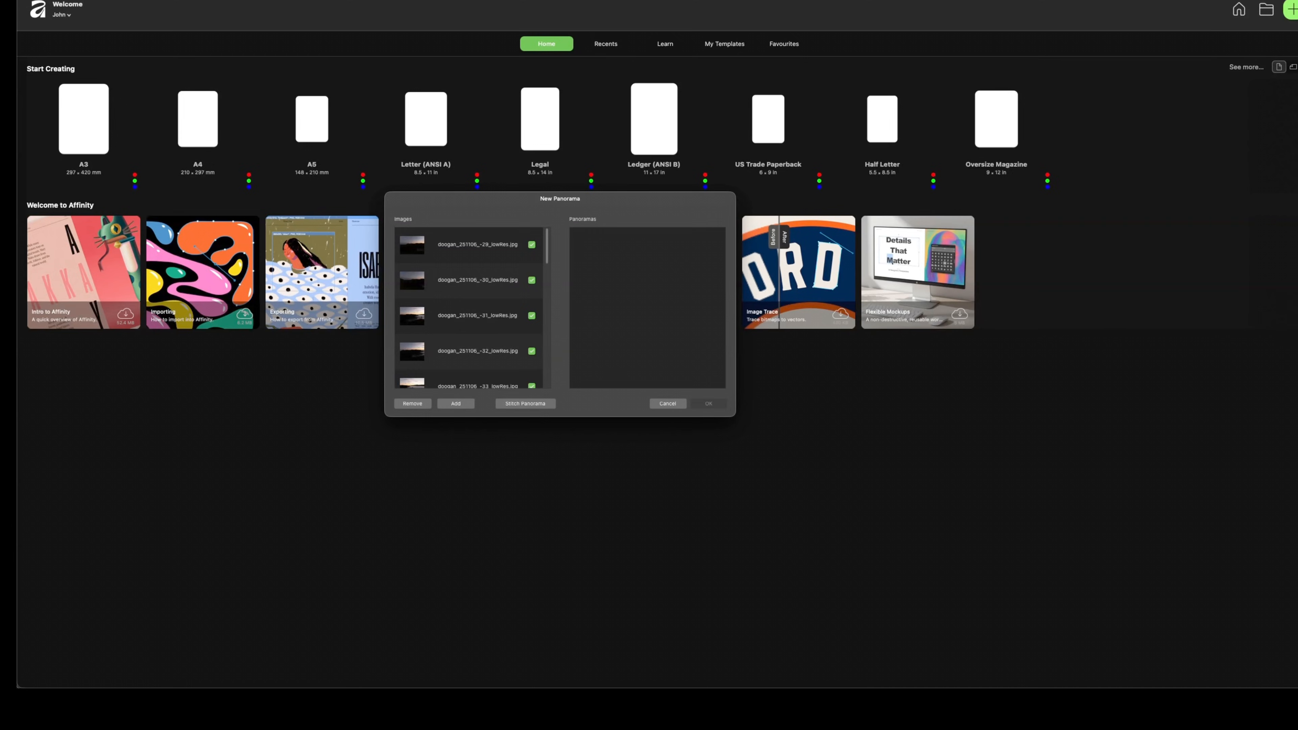
pyautogui.click(525, 404)
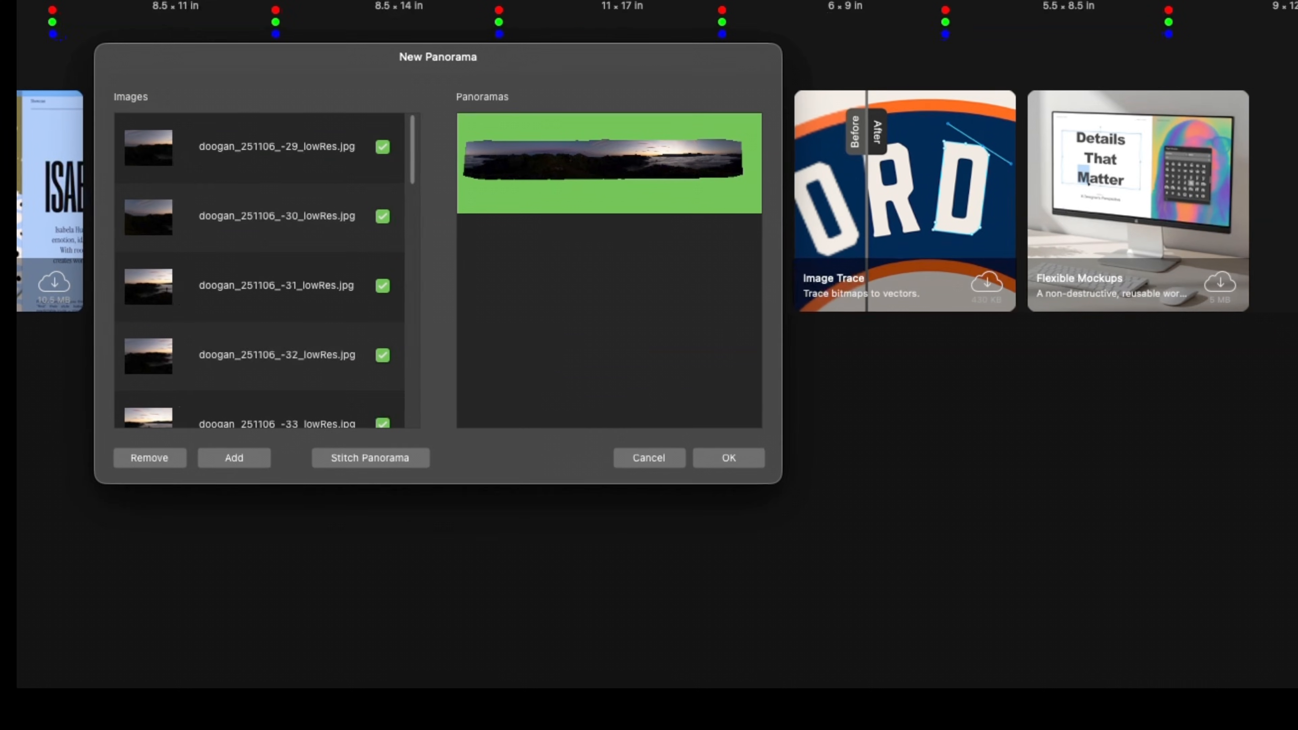
pyautogui.press('Return')
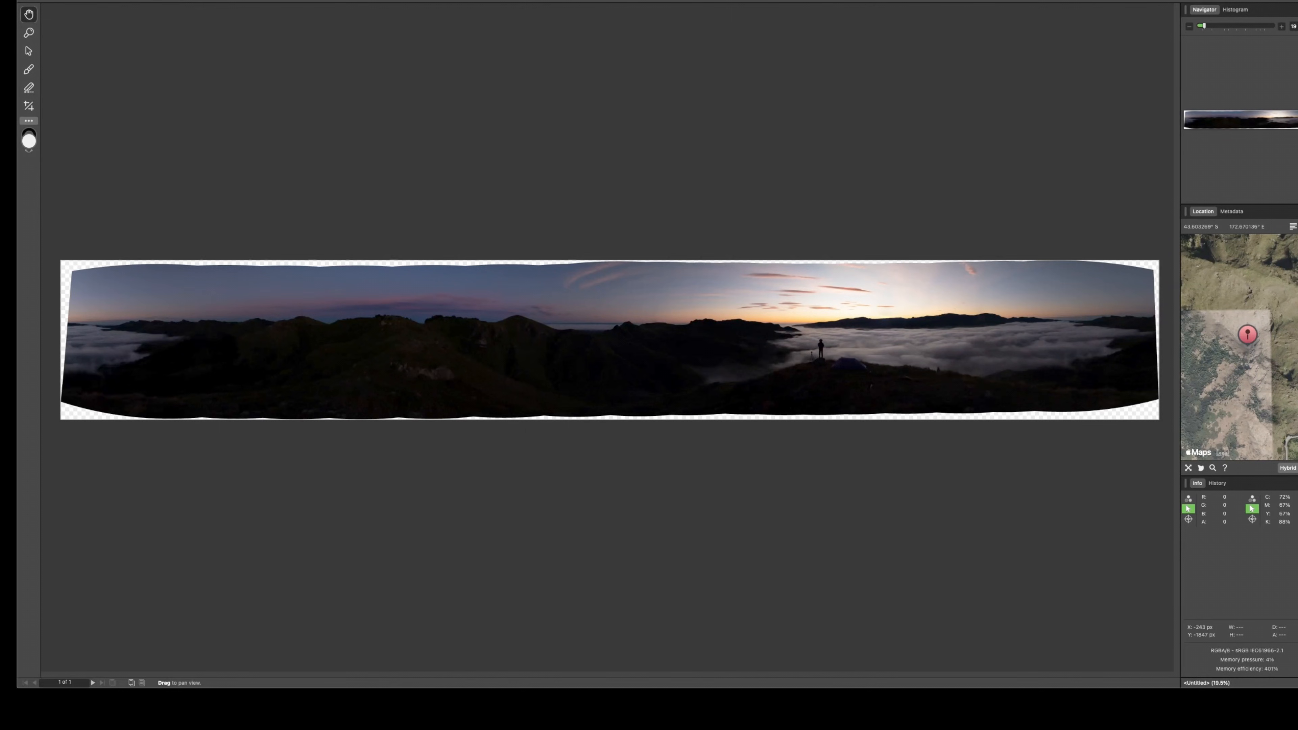
# Step: Try the Source Image Mask Brush, then apply the panorama as a Panorama layer
pyautogui.click(29, 69)
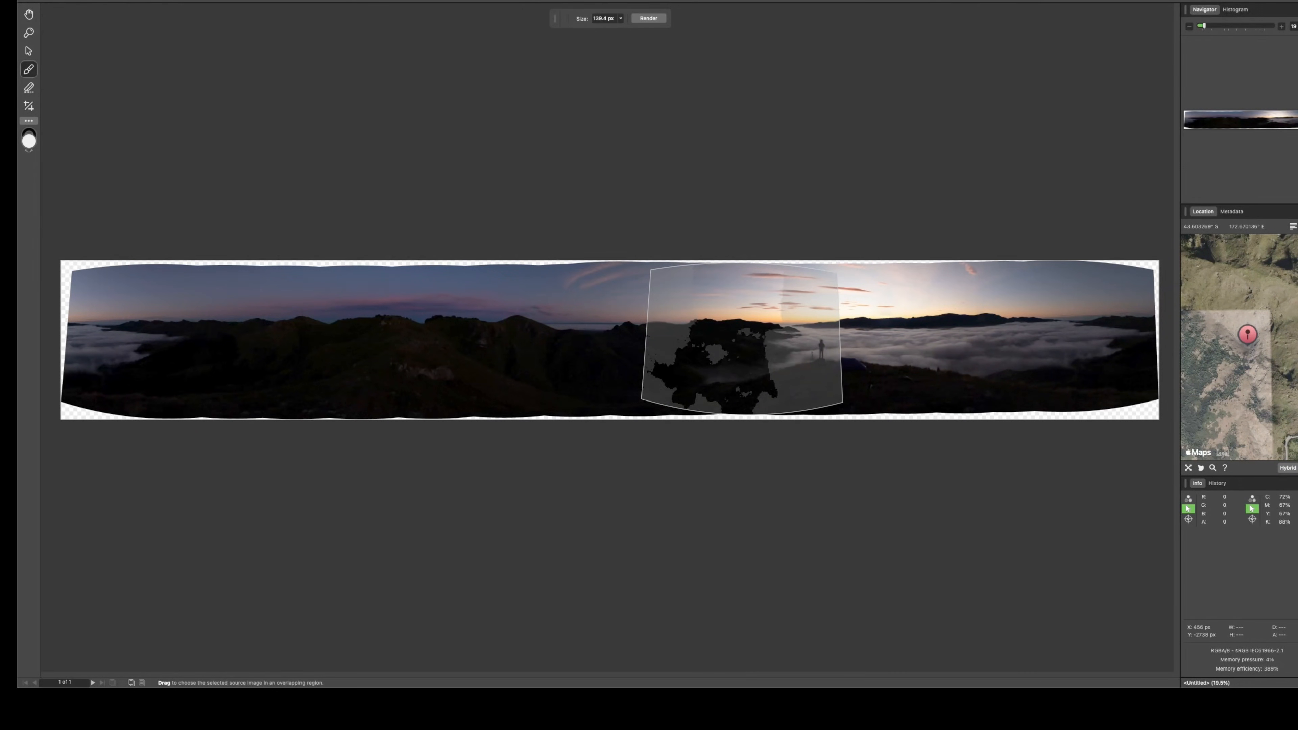
pyautogui.click(106, 0)
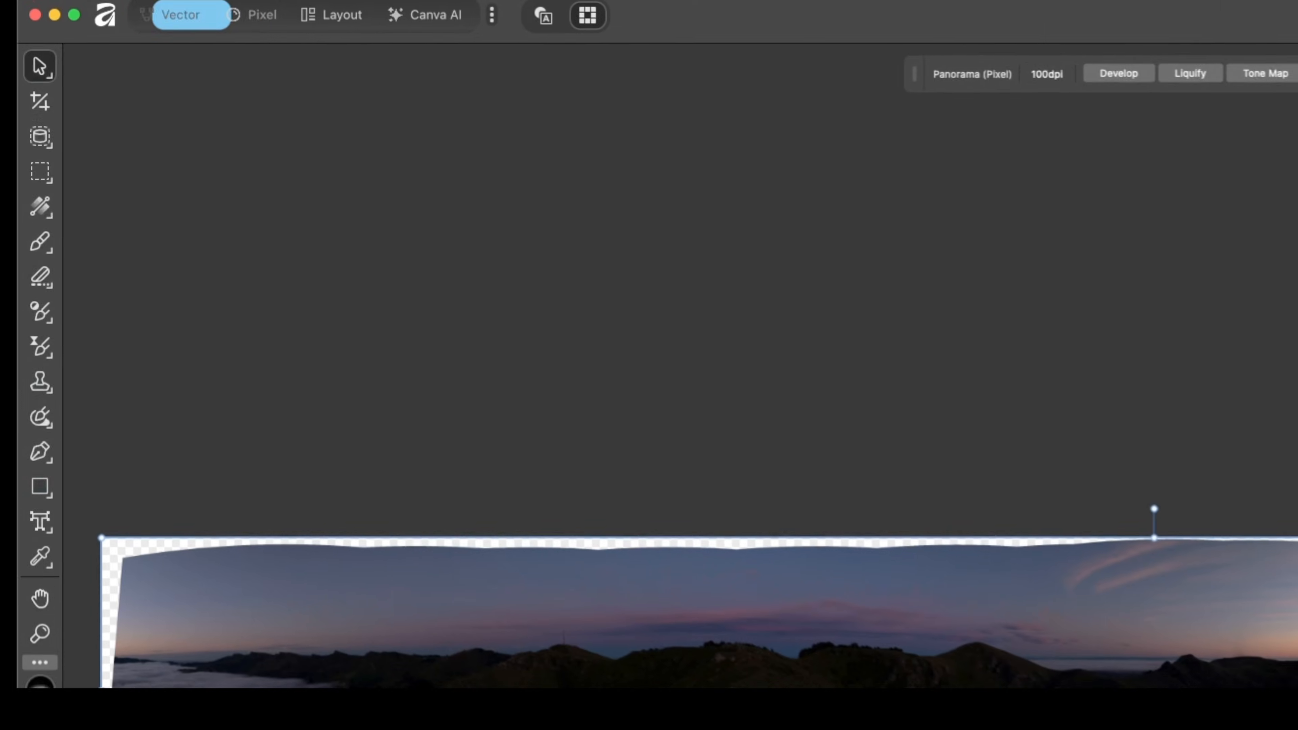
# Step: Inpaint the panorama's transparent top-left and top edges in the Pixel persona
pyautogui.press('super+2')
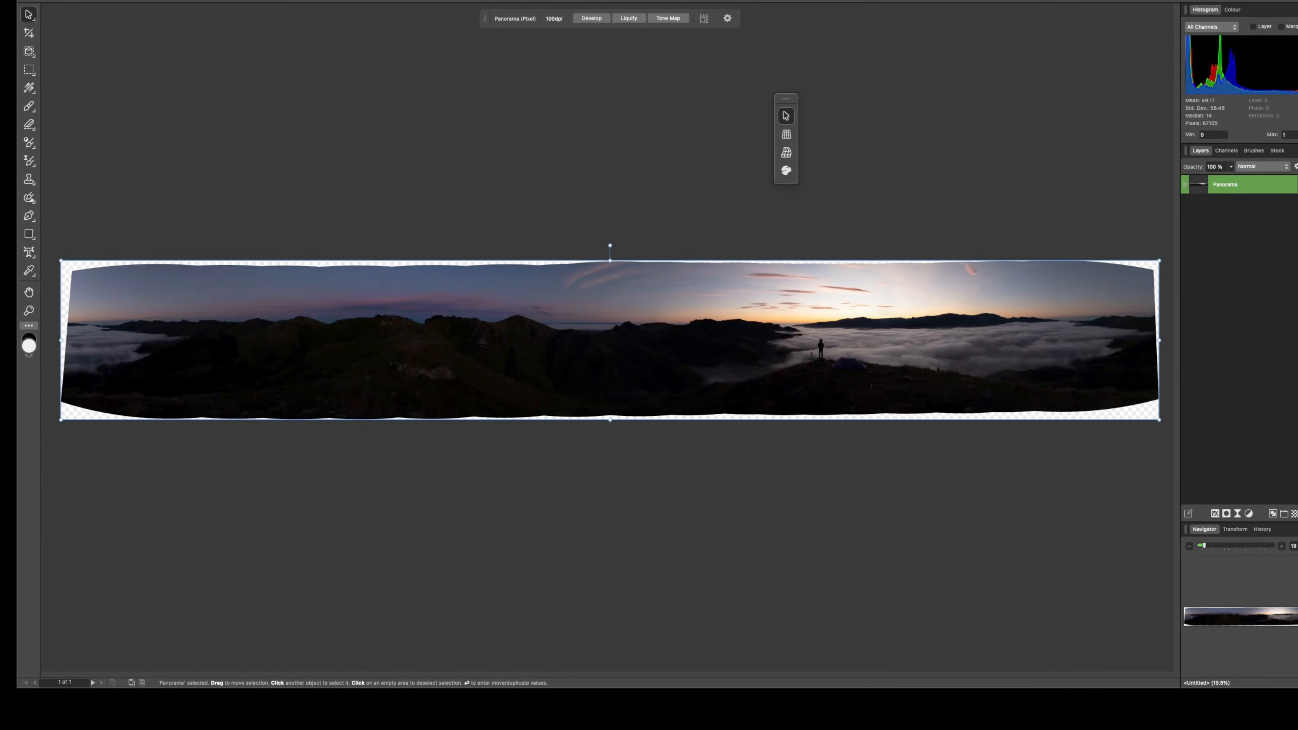
pyautogui.press('j')
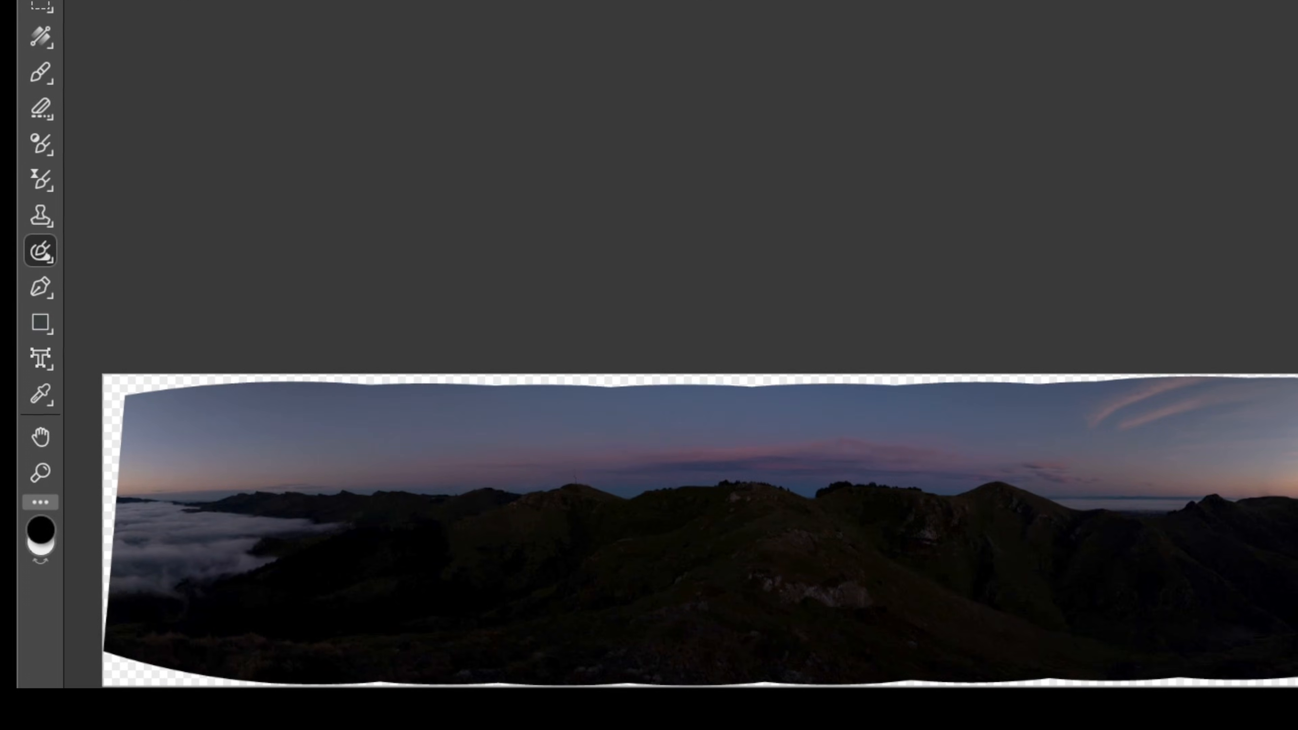
pyautogui.moveTo(114, 390); pyautogui.dragTo(596, 380)
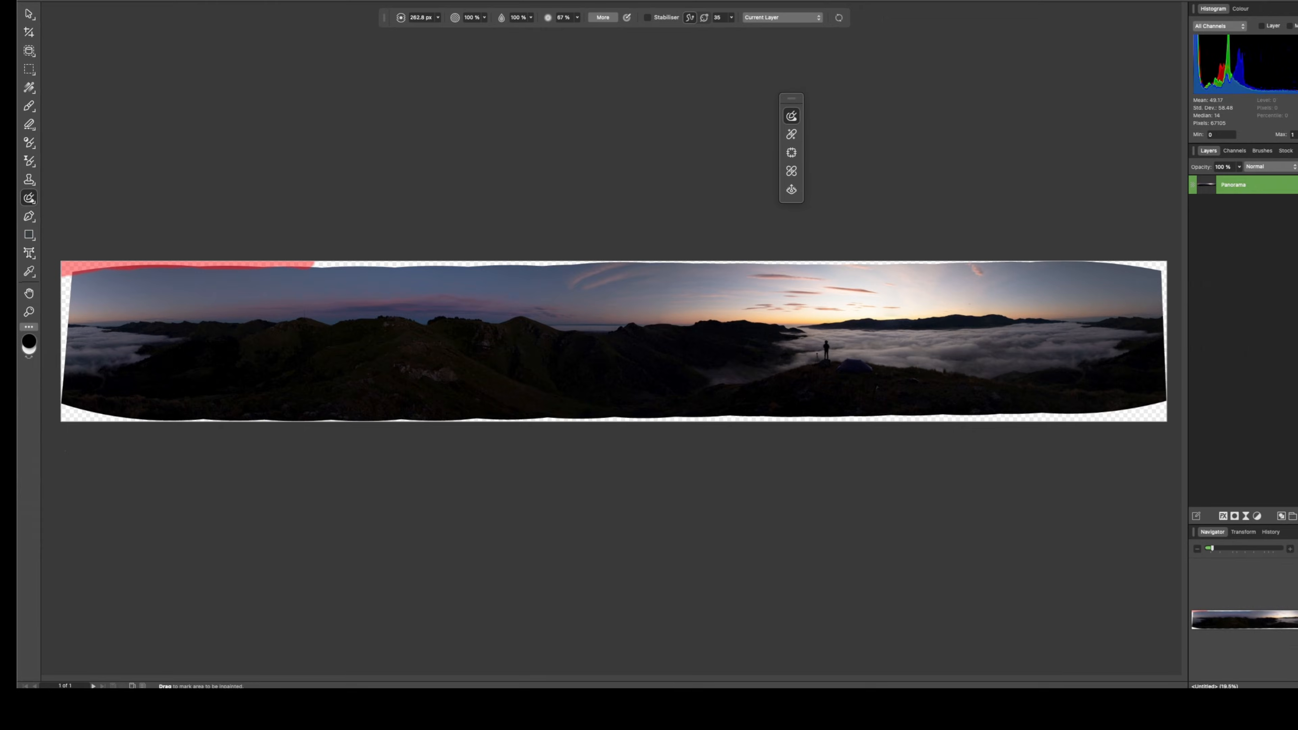
pyautogui.moveTo(313, 264)
pyautogui.mouseDown()
pyautogui.moveTo(1130, 263)
pyautogui.moveTo(1154, 386)
pyautogui.moveTo(1148, 408)
pyautogui.moveTo(979, 412)
pyautogui.moveTo(106, 413)
pyautogui.moveTo(64, 266)
pyautogui.mouseUp()
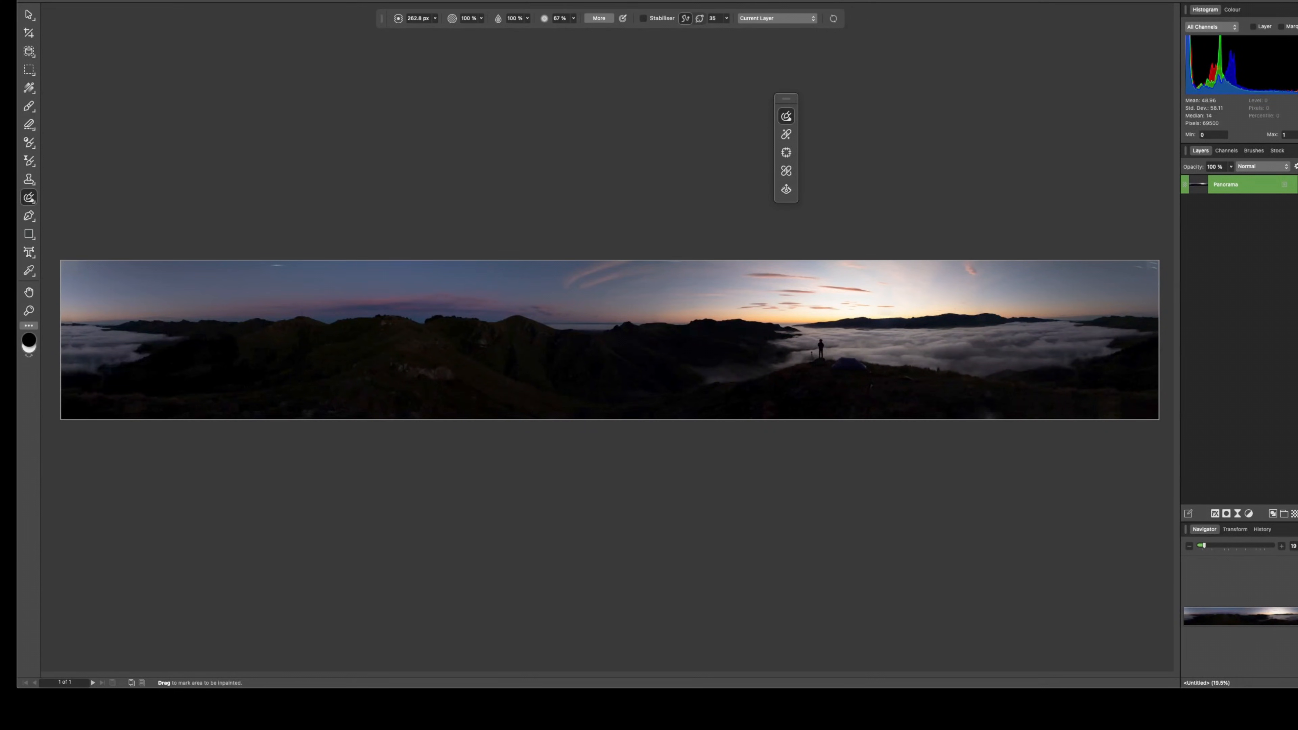
# Step: Add a Curves adjustment and lift the master curve's midpoint to brighten the midtones
pyautogui.press('super+m')
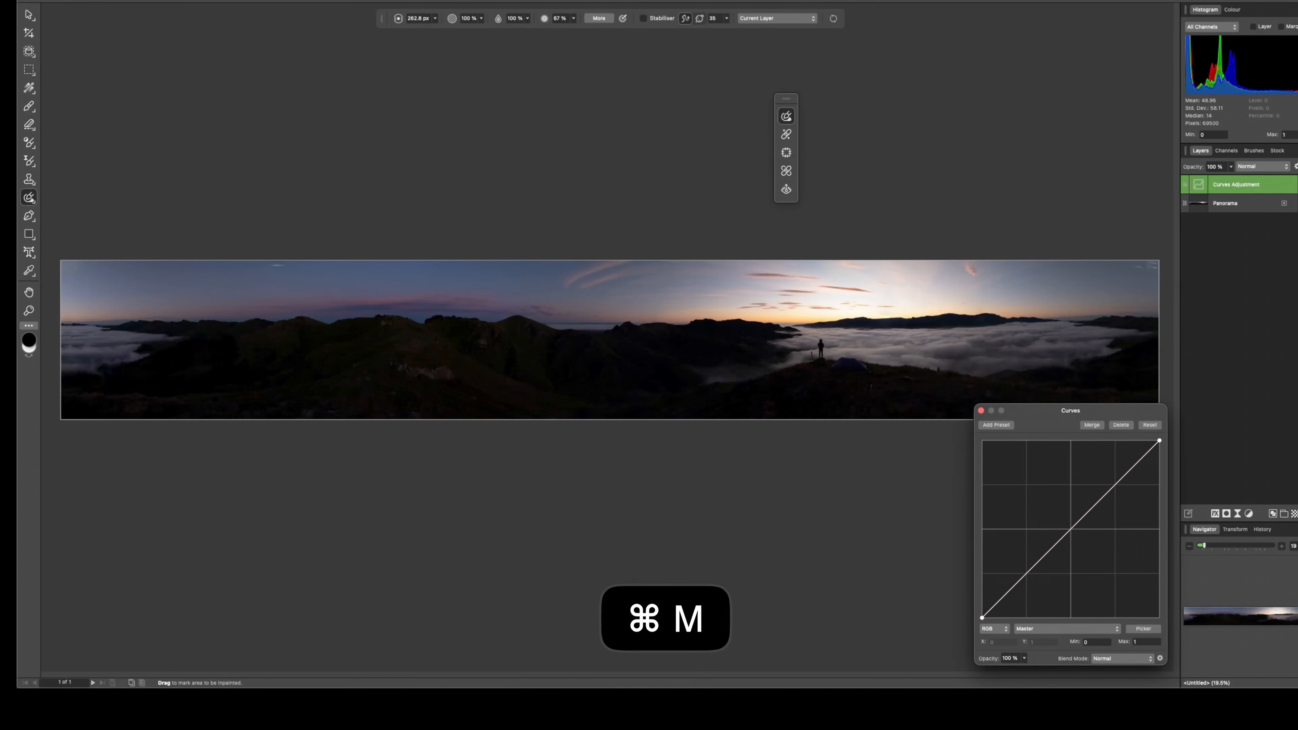
pyautogui.moveTo(1066, 532); pyautogui.dragTo(1063, 494)
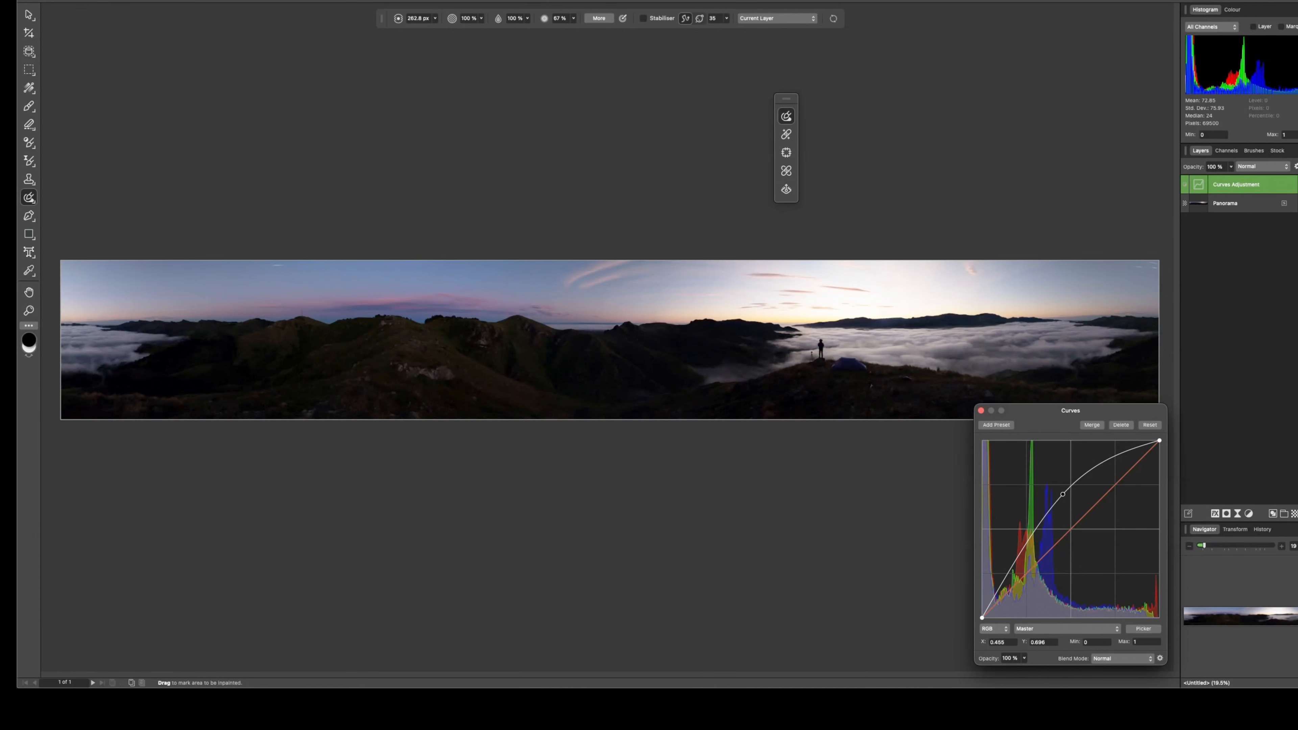
pyautogui.moveTo(1063, 494); pyautogui.dragTo(1051, 494)
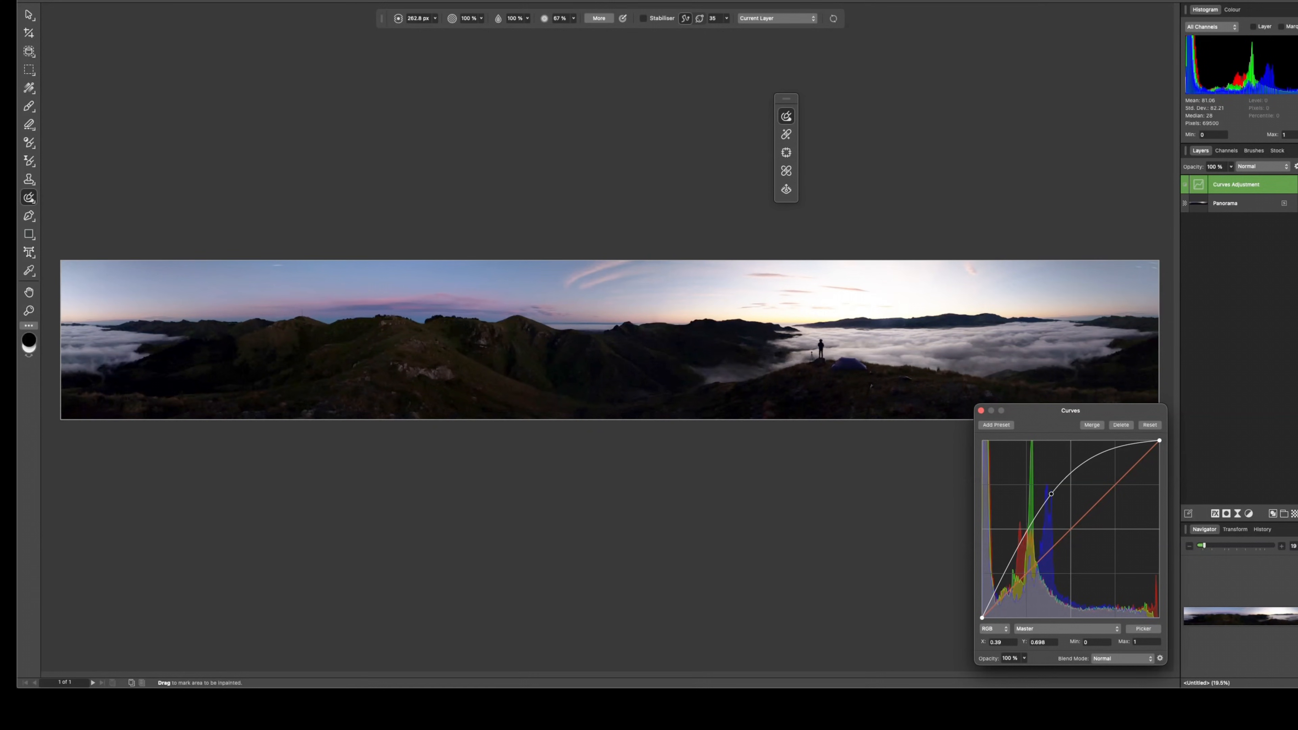
pyautogui.moveTo(1051, 494); pyautogui.dragTo(1032, 541)
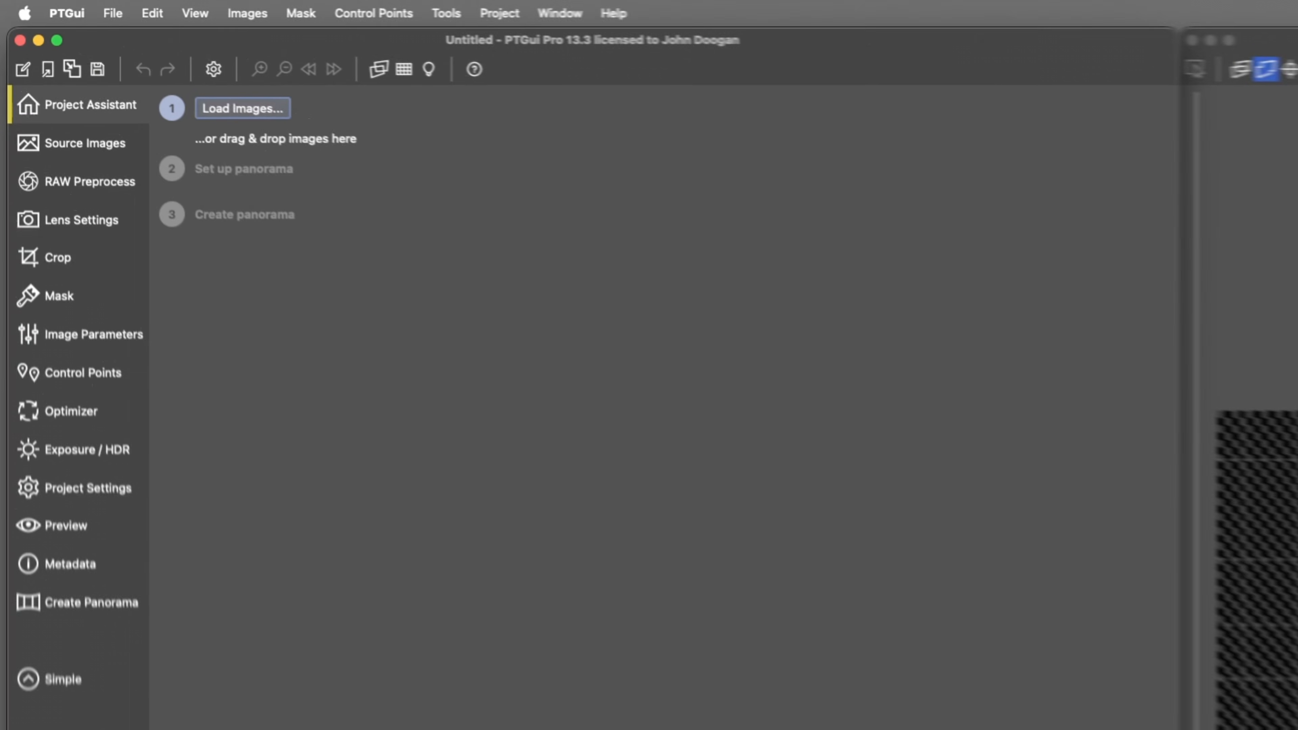
# Step: Load all the sunrise images into the PTGui project and align them
pyautogui.click(134, 60)
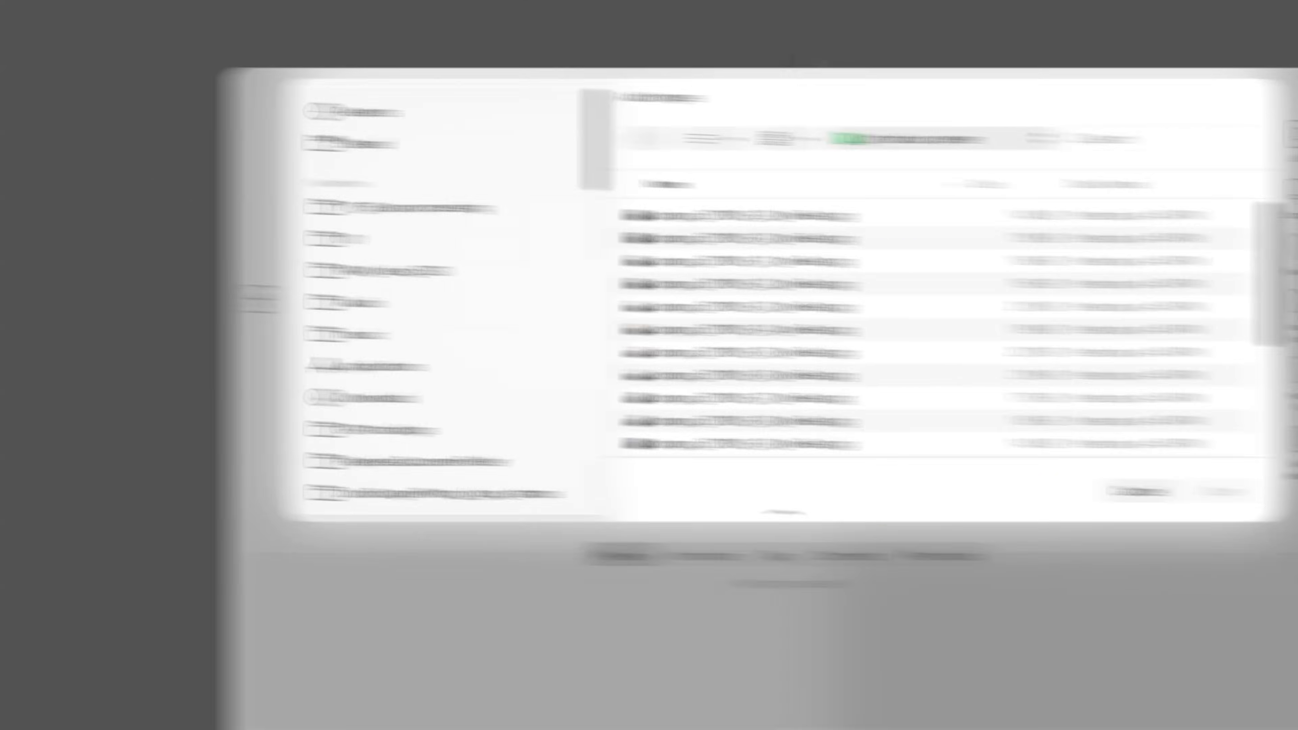
pyautogui.press('super+a')
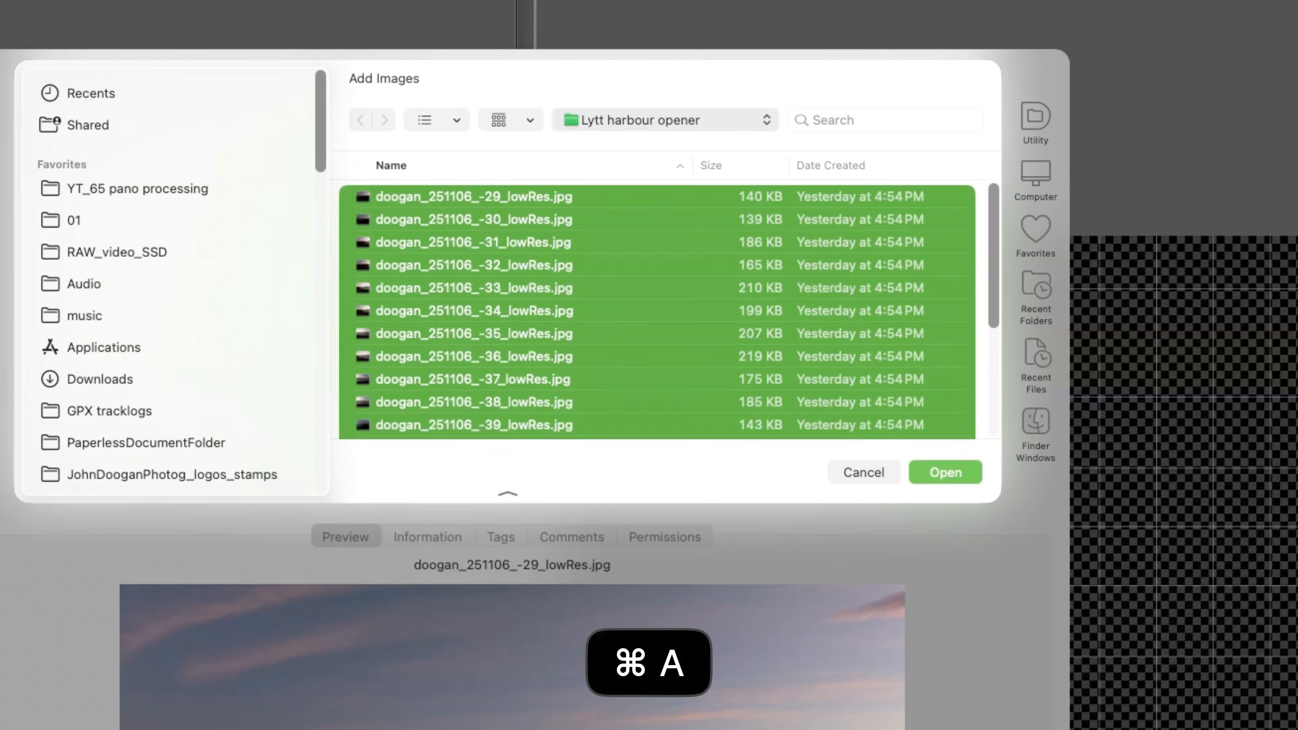
pyautogui.press('Return')
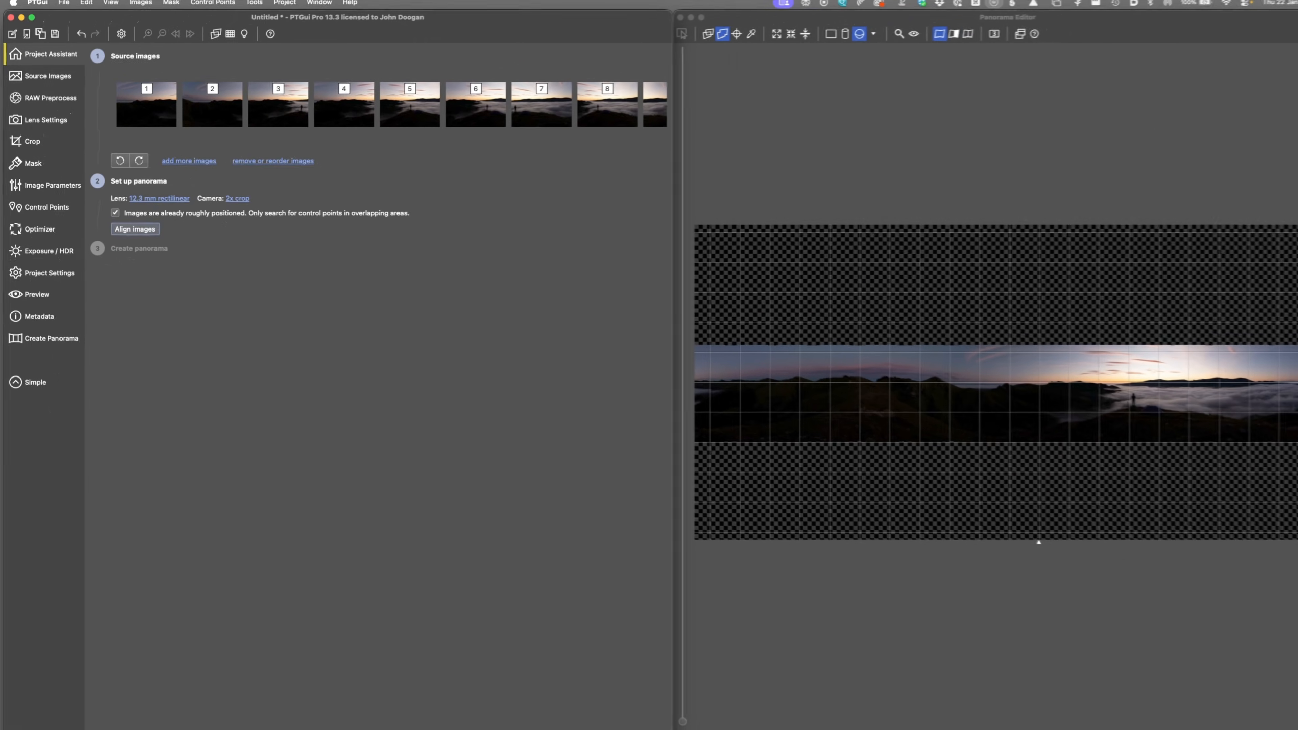
pyautogui.click(170, 243)
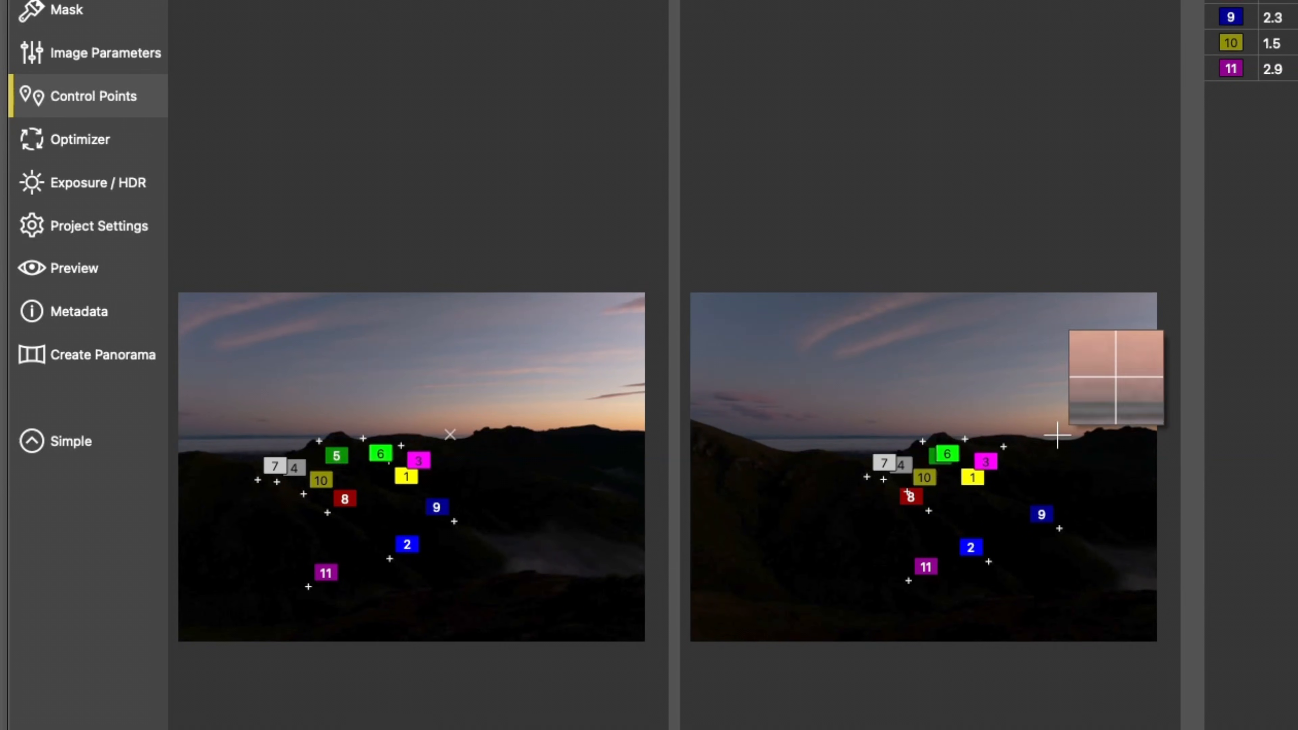
# Step: Add control points 12 and 13 at matching spots along the ridge
pyautogui.click(1100, 427)
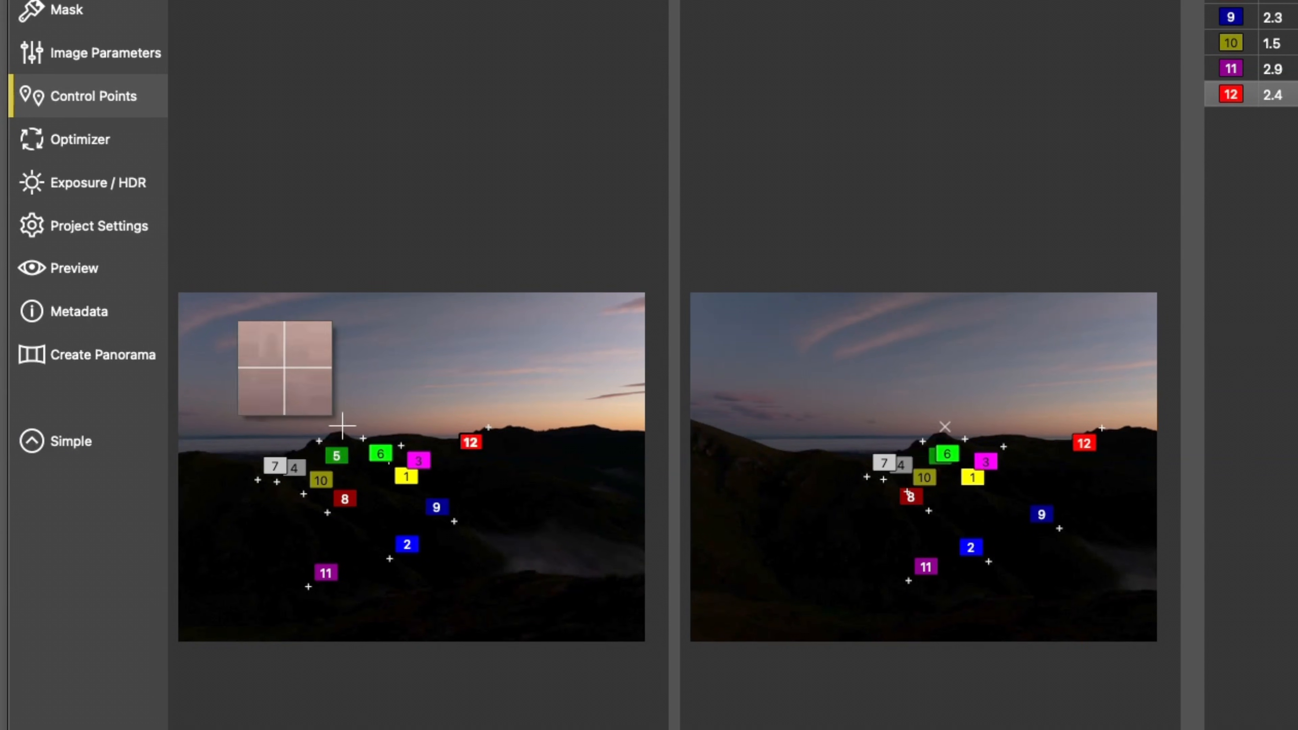
pyautogui.click(227, 451)
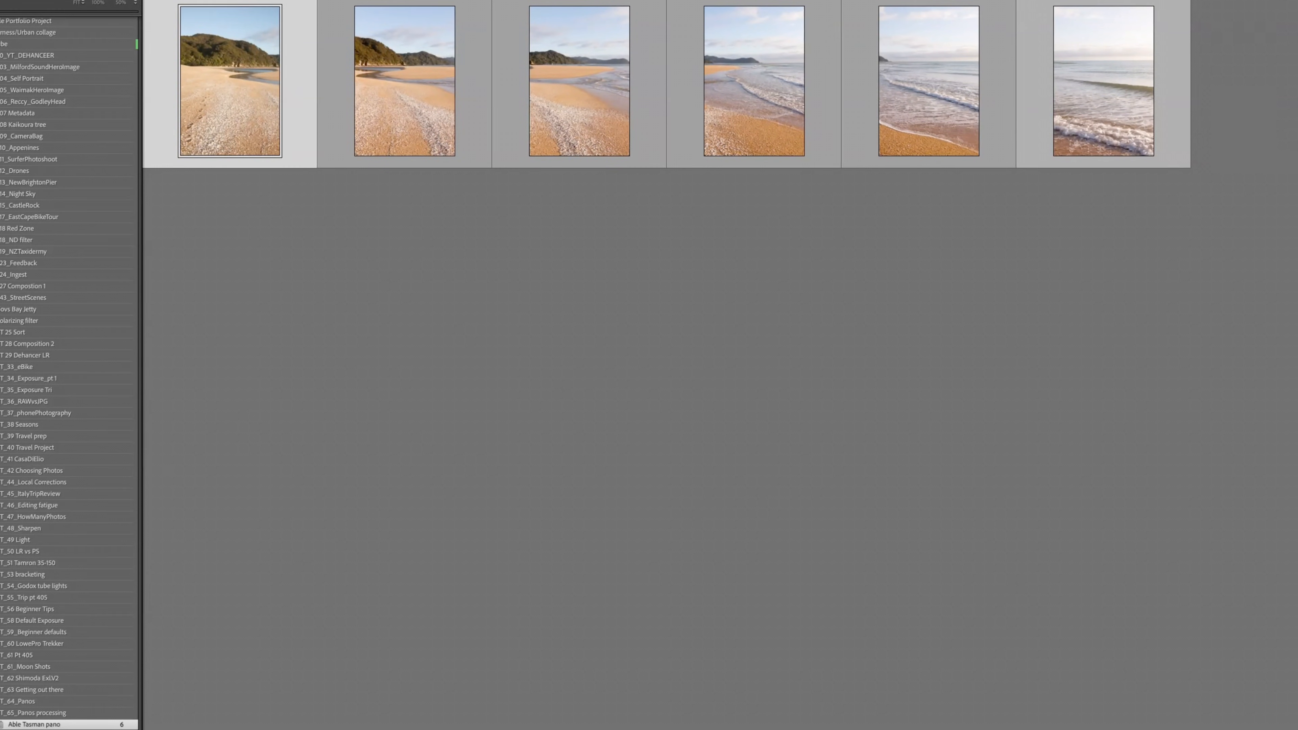
# Step: Select all six beach photos and start Photo Merge > Panorama
pyautogui.keyDown('shift'); pyautogui.click(1103, 82); pyautogui.keyUp('shift')
pyautogui.rightClick(266, 97)
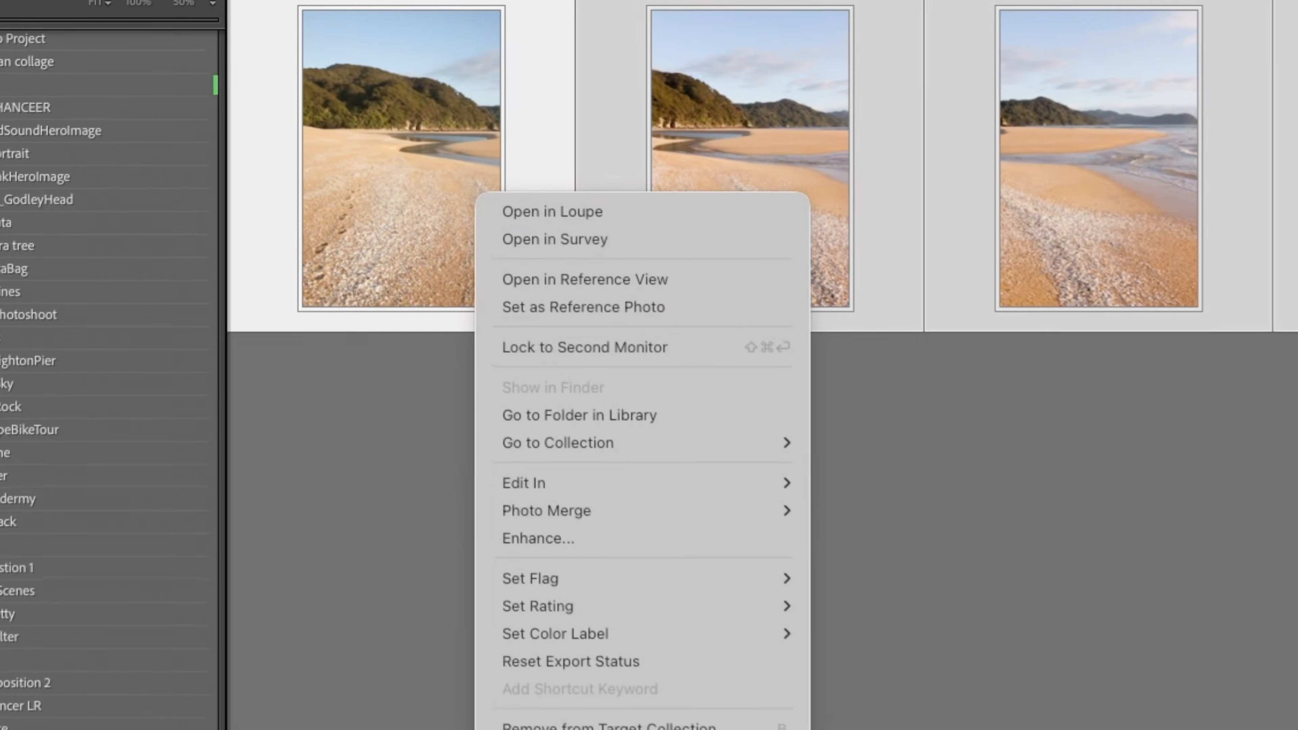
pyautogui.moveTo(716, 520)
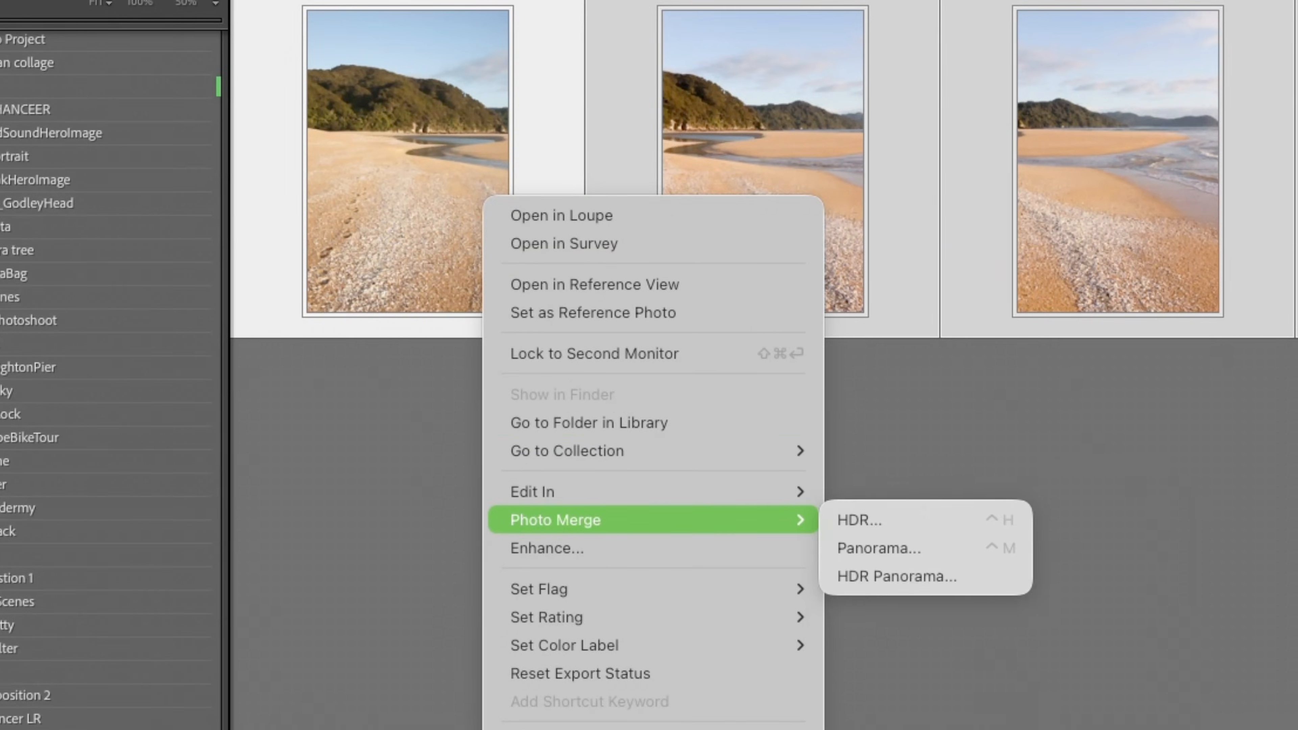
pyautogui.click(915, 546)
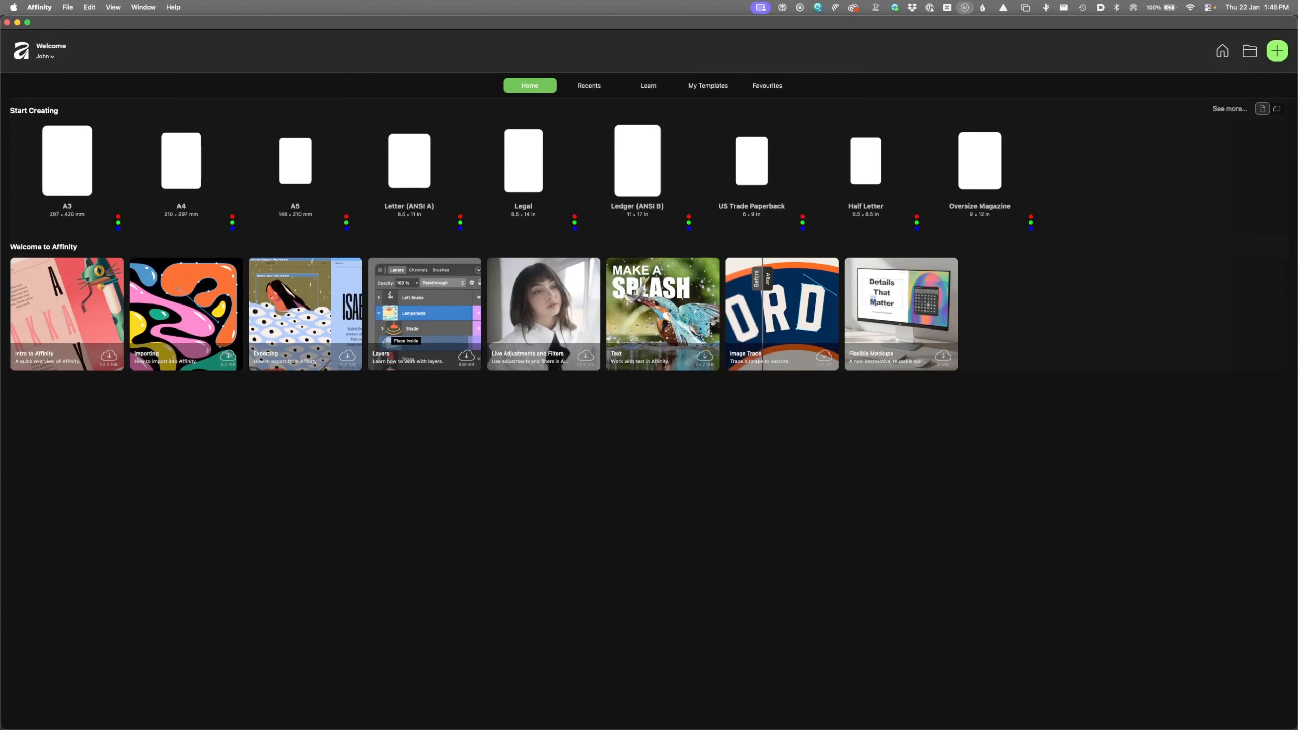
# Step: Create a new Affinity panorama from all six doogan_100505 beach JPGs and stitch it
pyautogui.click(67, 7)
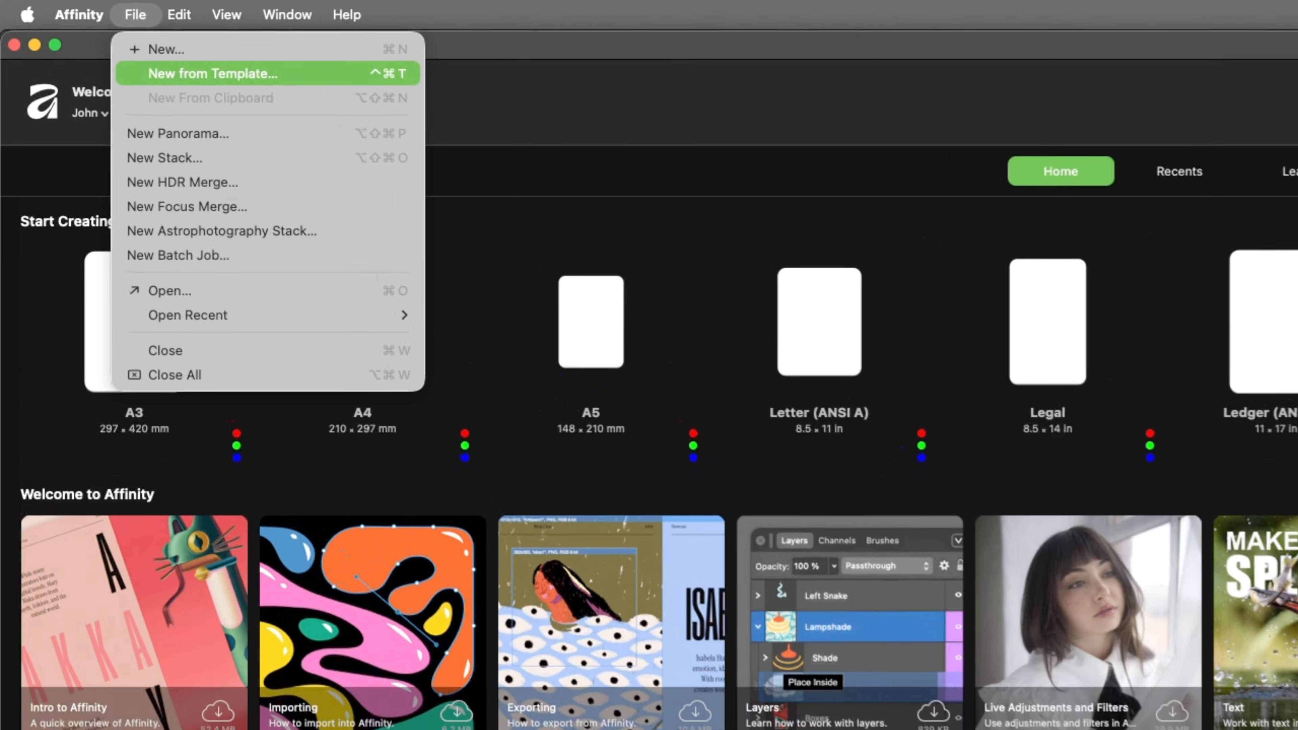
pyautogui.click(181, 135)
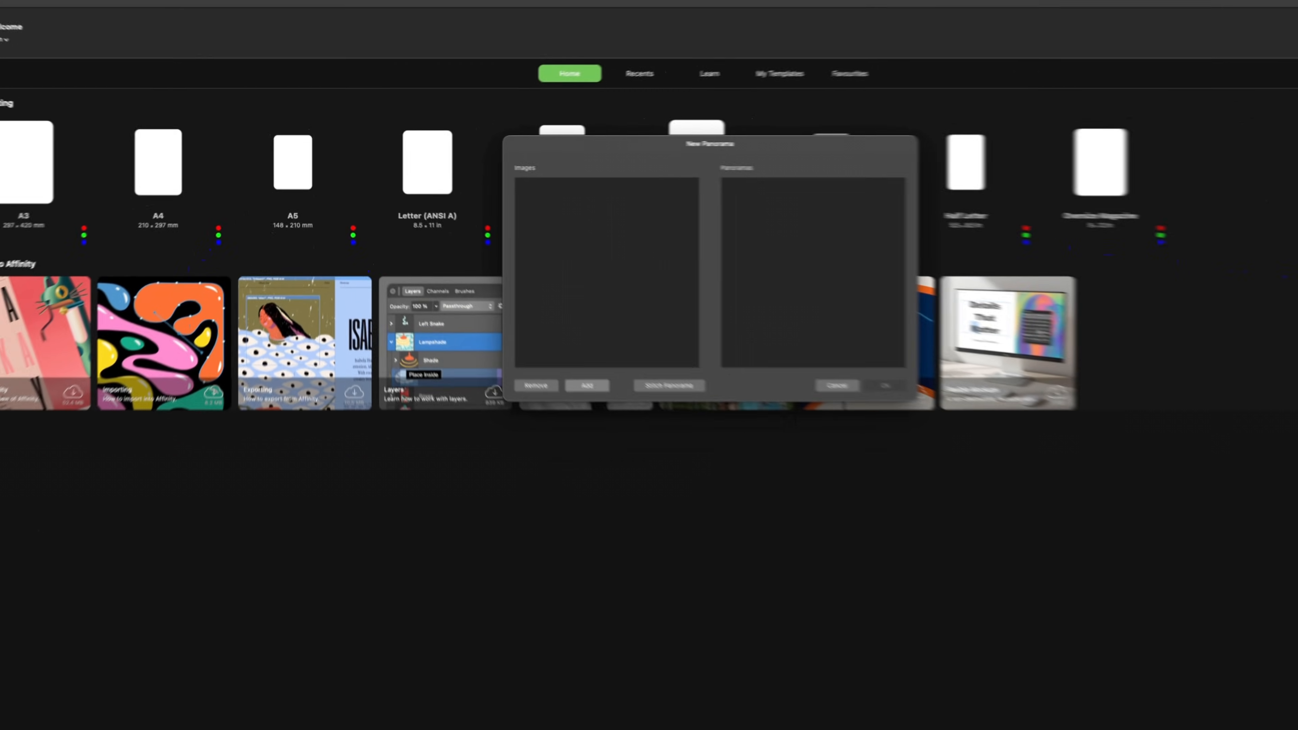
pyautogui.click(587, 386)
pyautogui.click(673, 215)
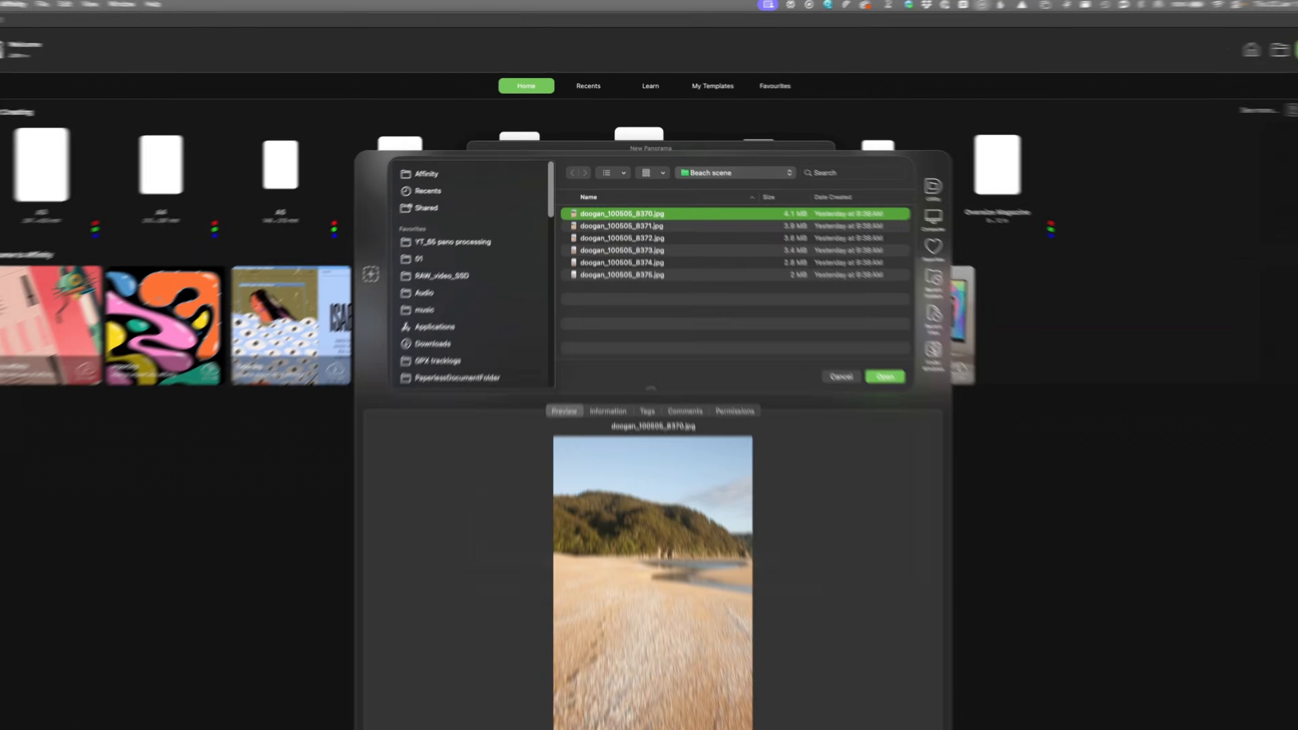
pyautogui.press('super+a')
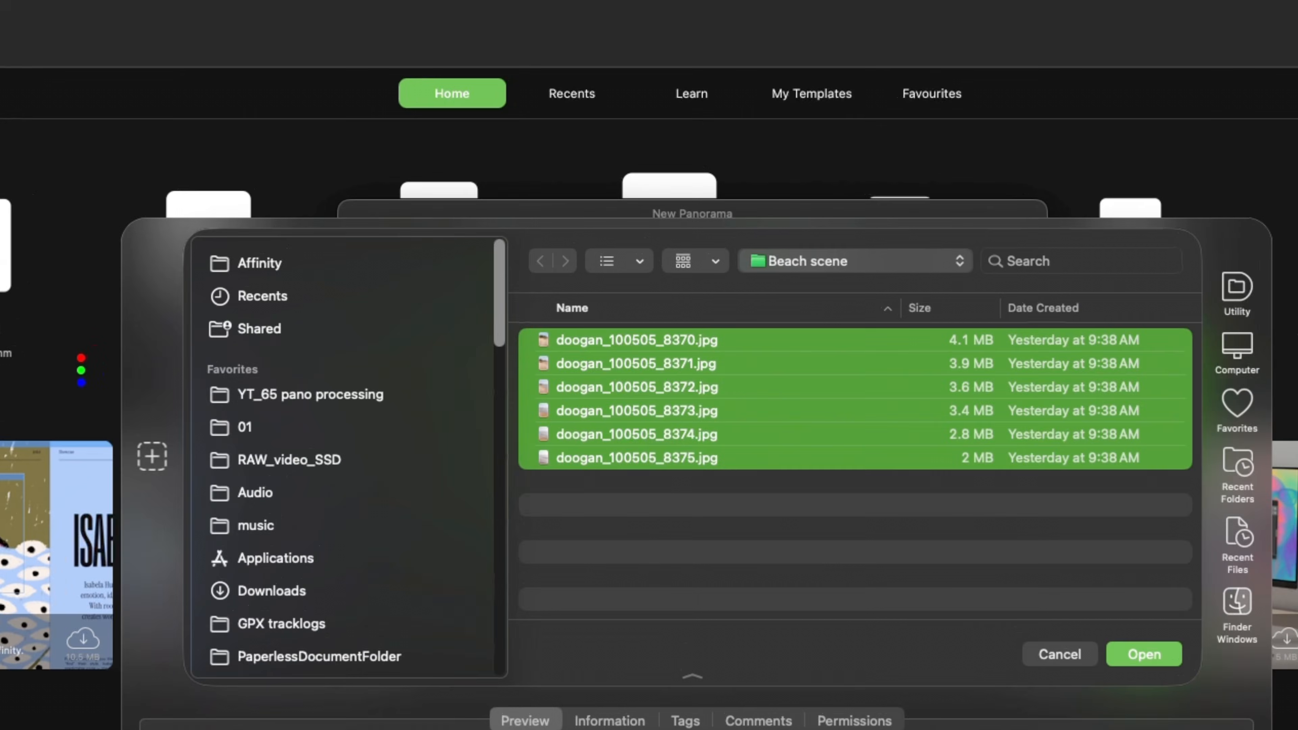
pyautogui.press('Return')
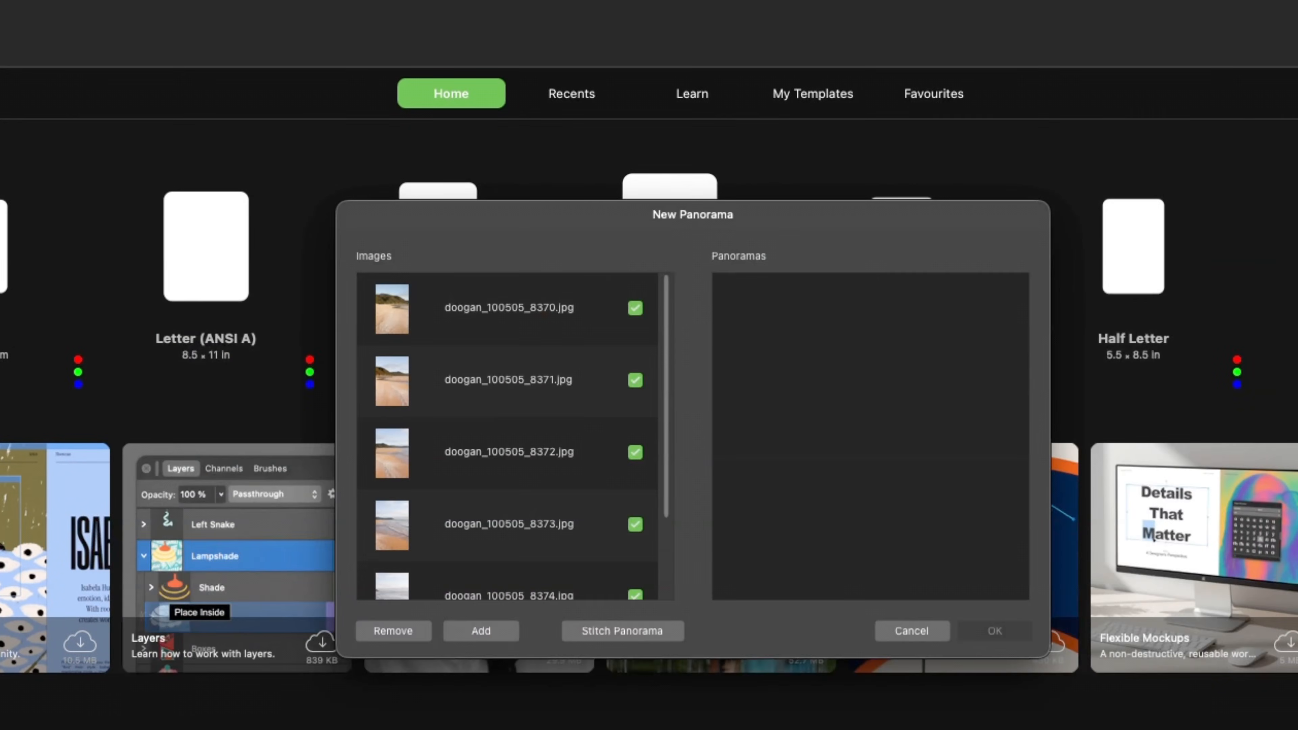
pyautogui.click(622, 631)
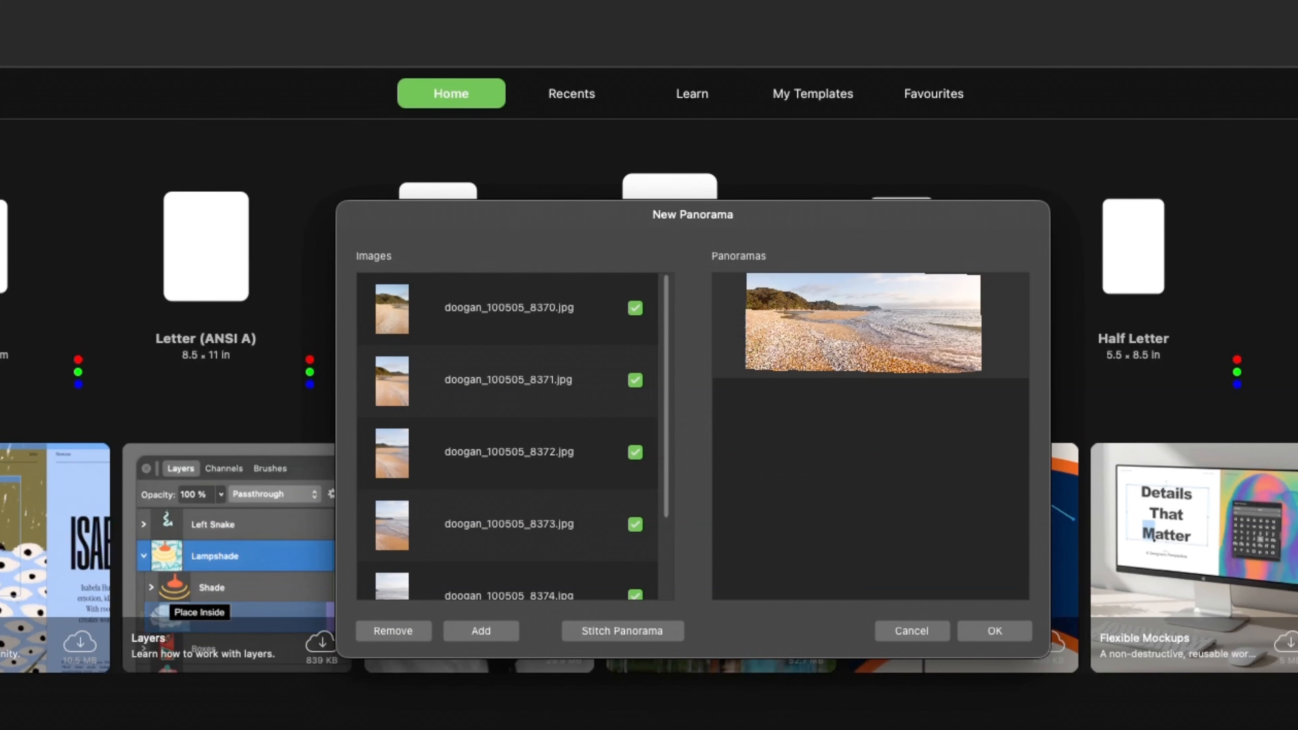
pyautogui.press('Return')
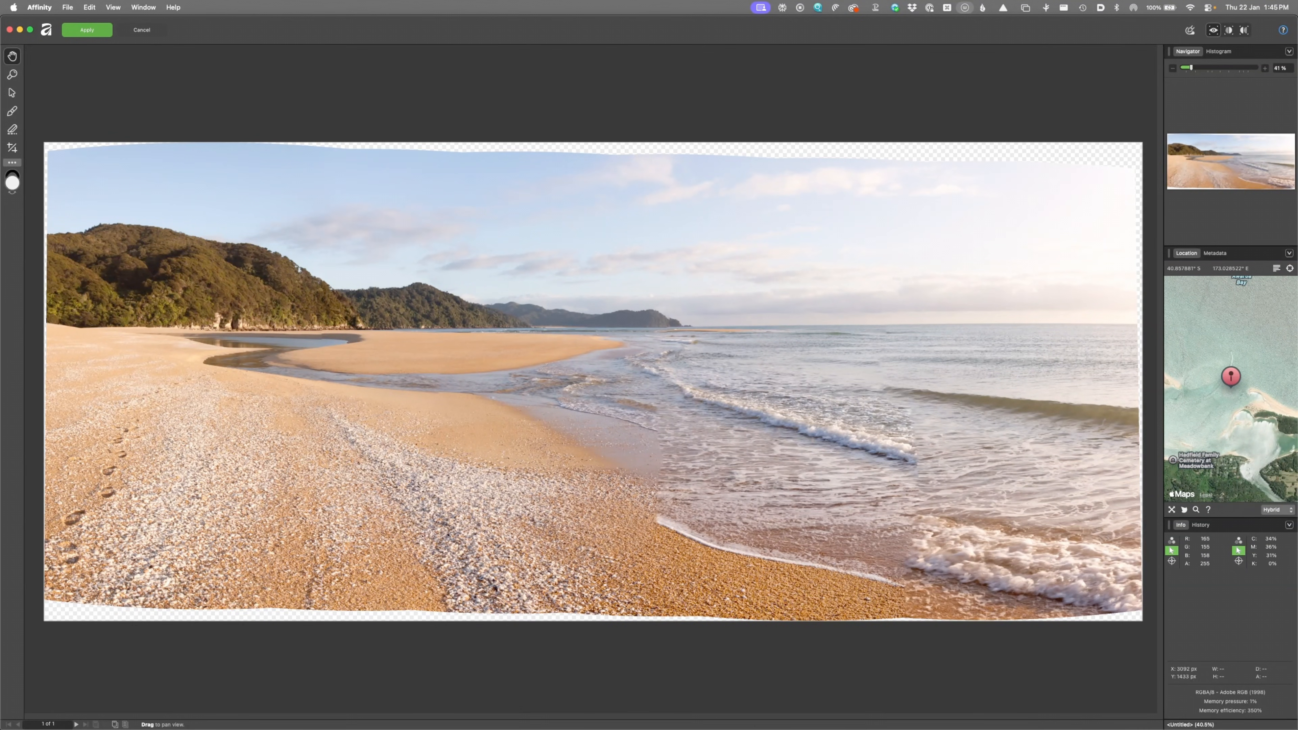
pyautogui.press('super+z')
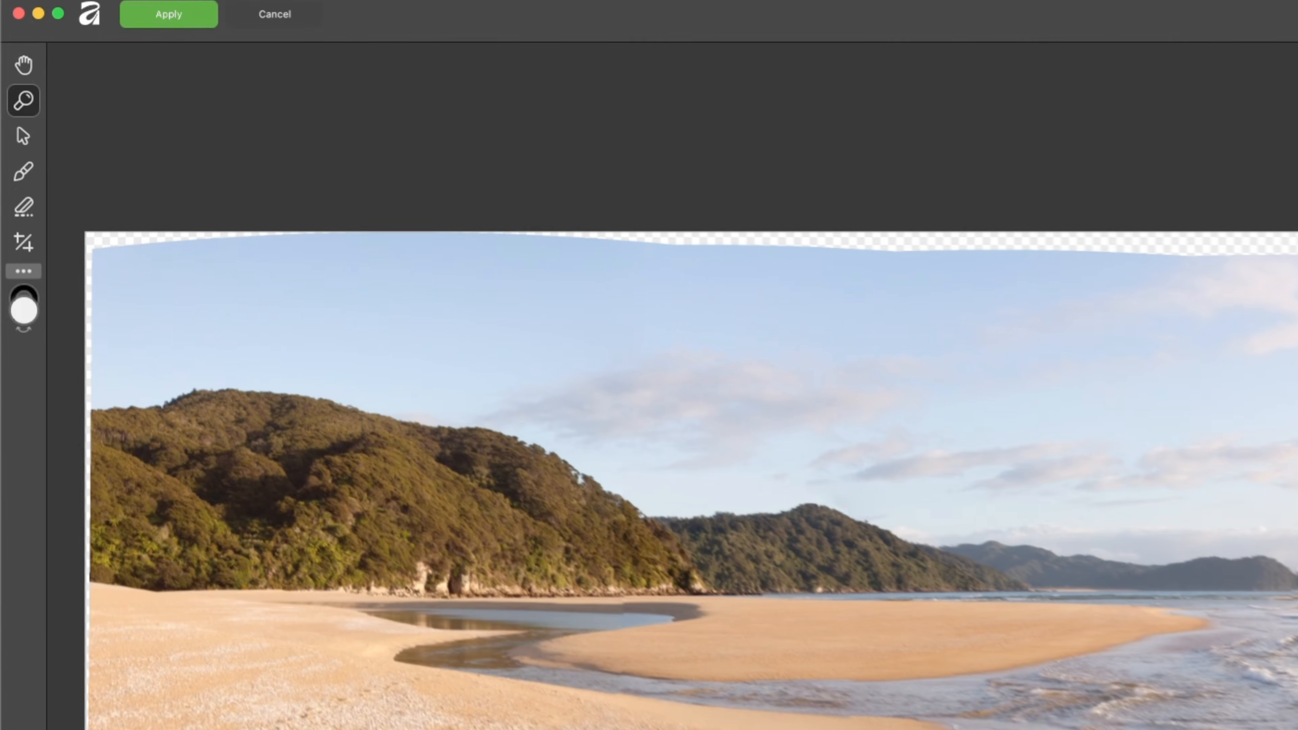
pyautogui.click(13, 110)
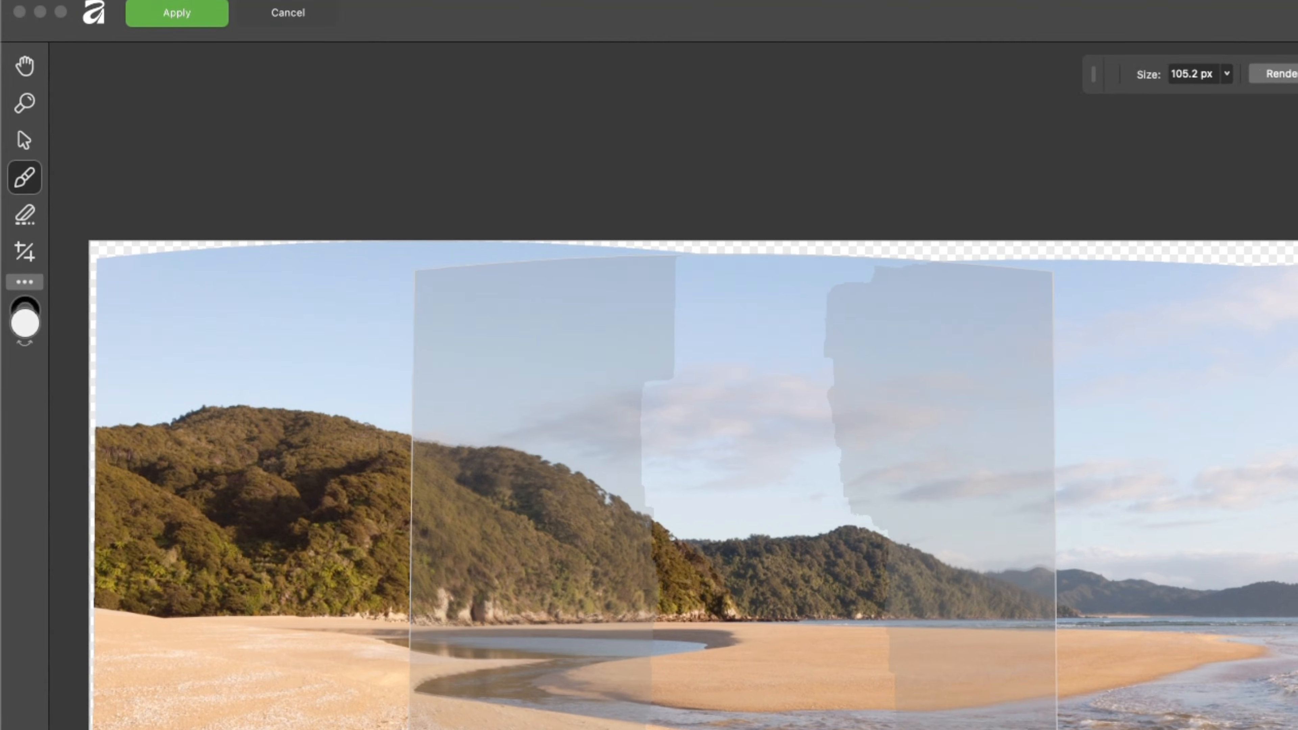
pyautogui.click(24, 215)
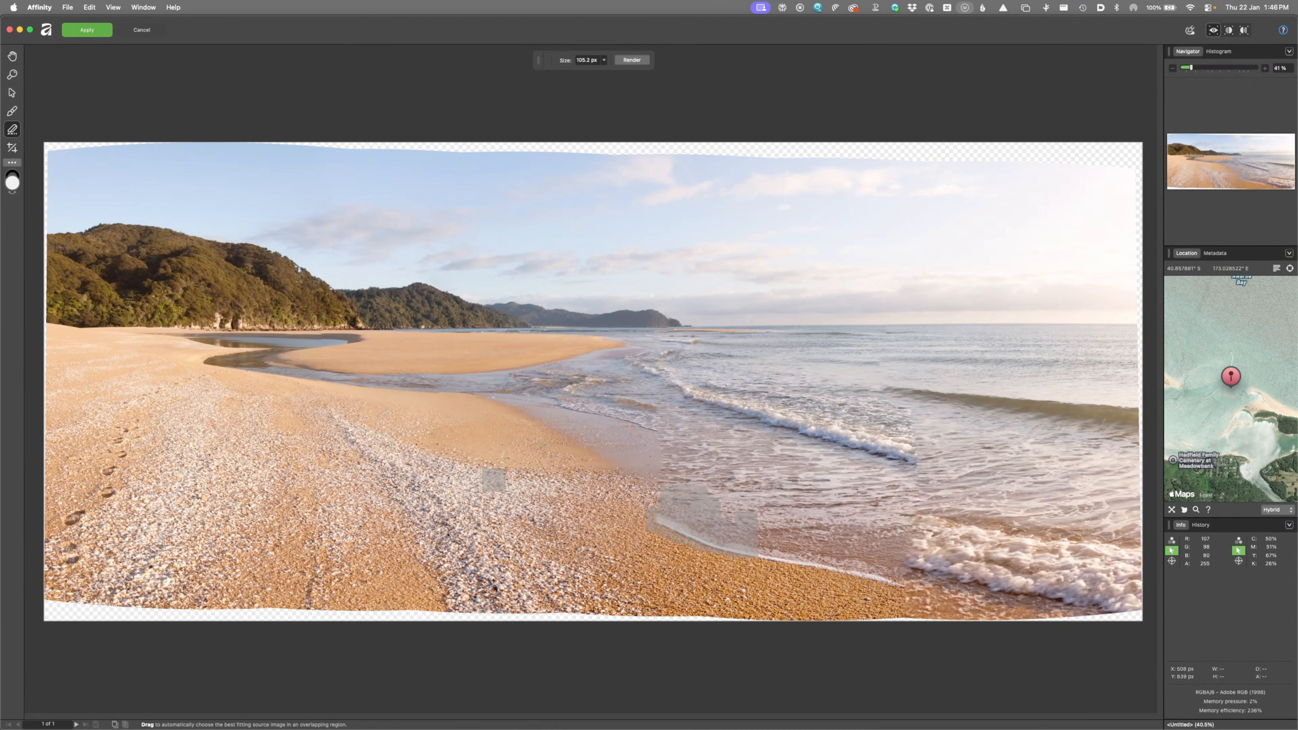
pyautogui.click(12, 112)
pyautogui.click(12, 130)
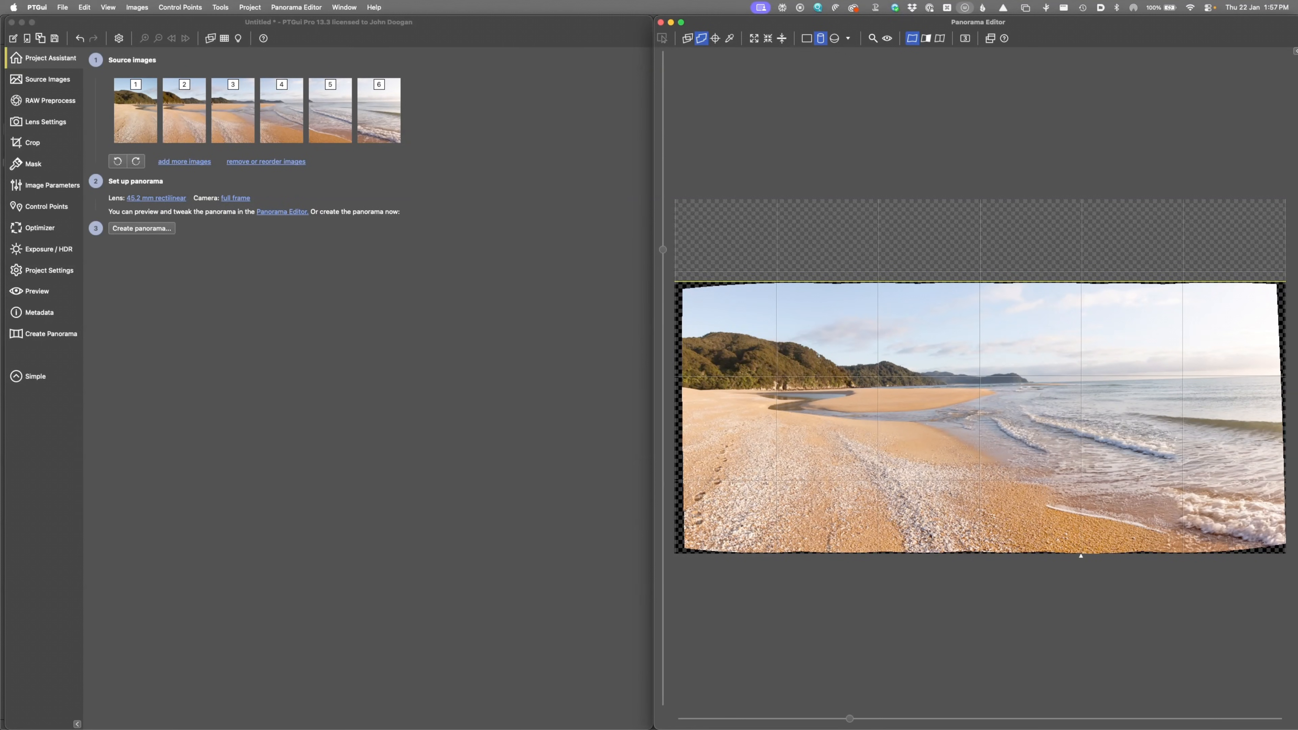
# Step: Check the seams, then paint an exclude mask over the wave's right edge in image 5
pyautogui.press('s')
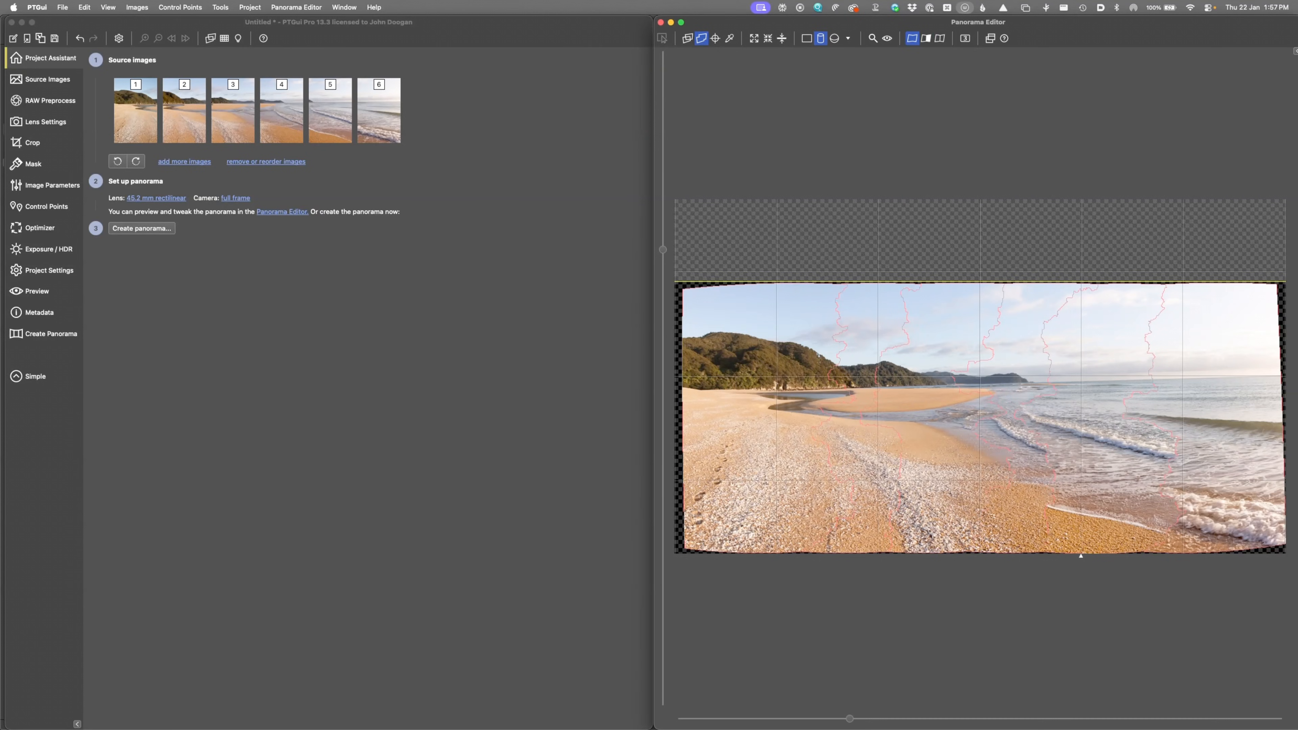
pyautogui.press('s')
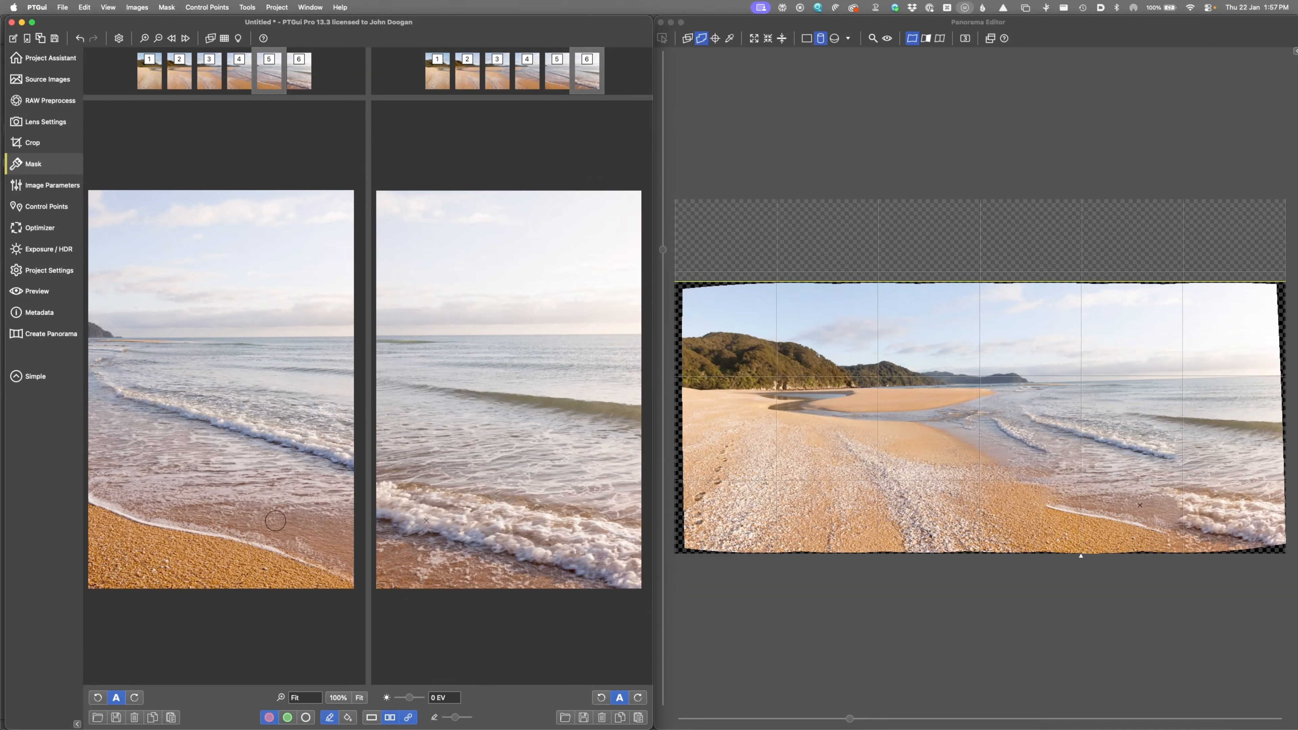
pyautogui.moveTo(343, 465)
pyautogui.mouseDown()
pyautogui.moveTo(309, 447)
pyautogui.moveTo(348, 455)
pyautogui.moveTo(290, 427)
pyautogui.moveTo(286, 409)
pyautogui.moveTo(294, 420)
pyautogui.mouseUp()
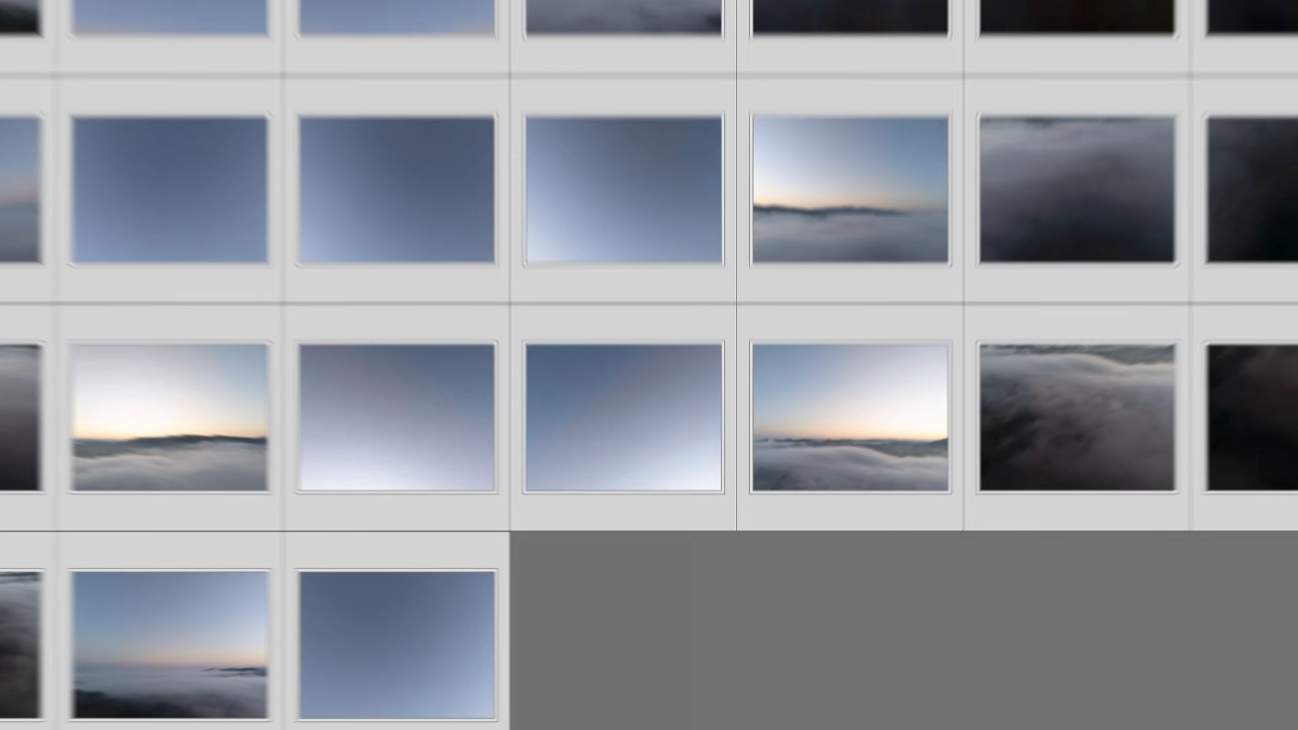
# Step: Attempt a Photo Merge > Panorama of the 35 aerial fog photos, which fails to merge
pyautogui.rightClick(544, 381)
pyautogui.moveTo(587, 438)
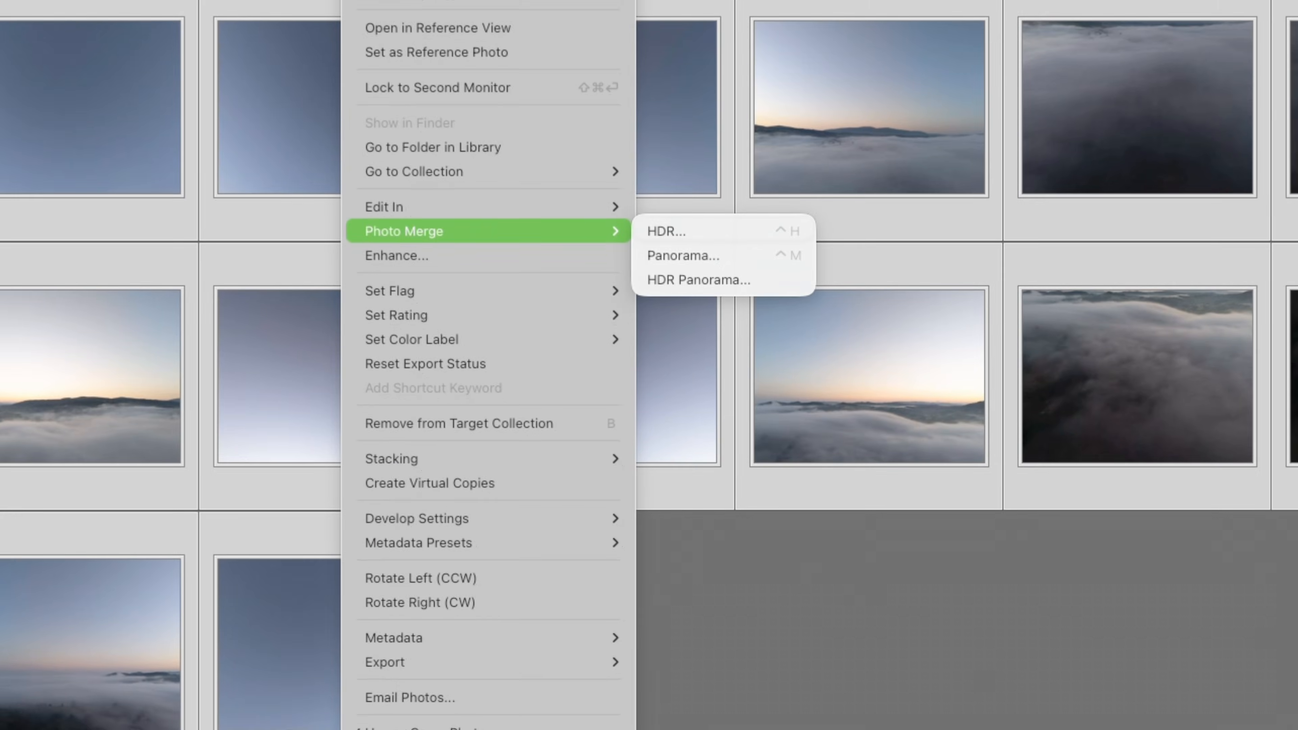
pyautogui.click(723, 450)
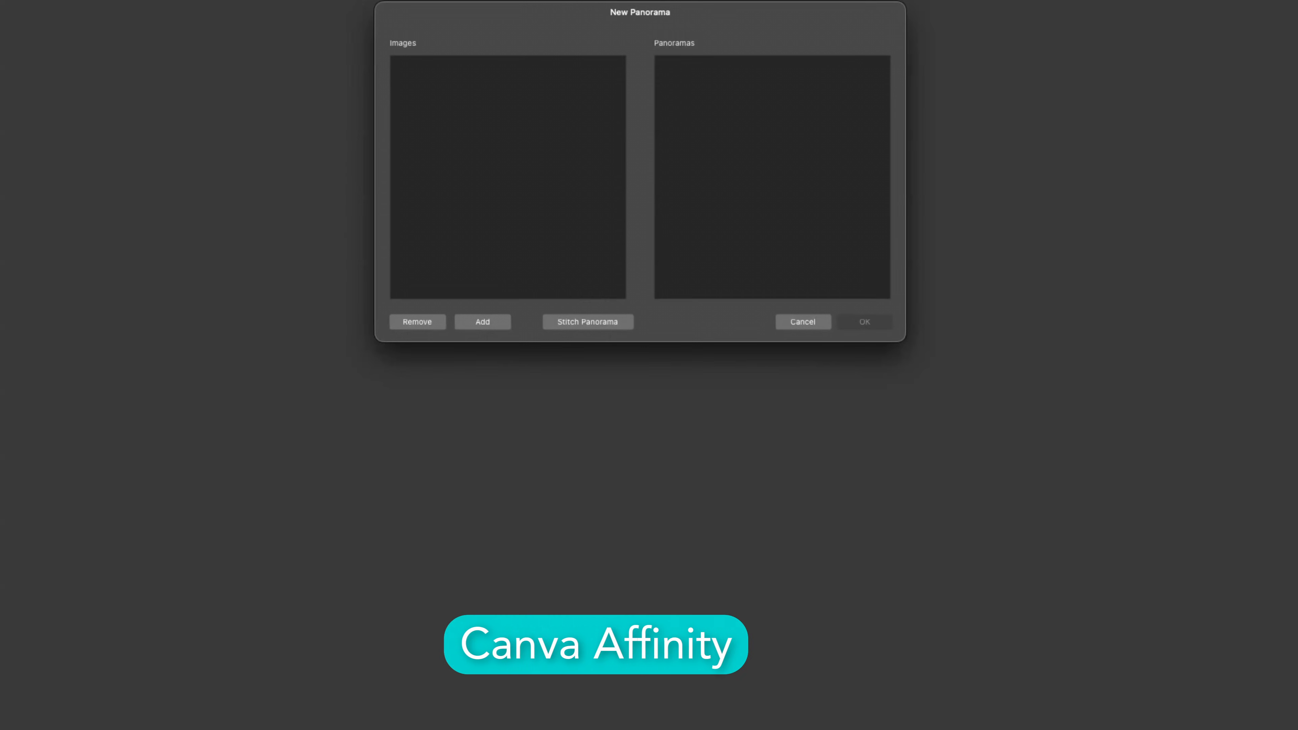
pyautogui.click(482, 322)
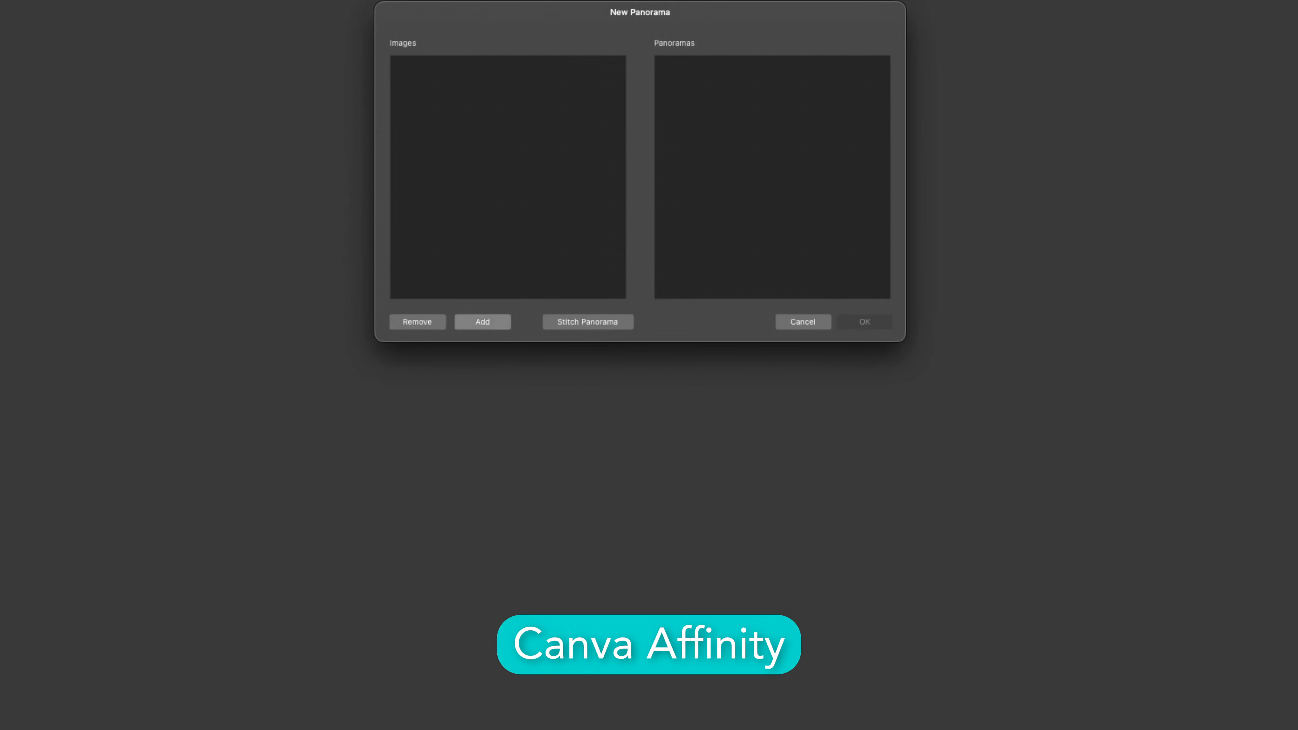
# Step: Select every aerial fog image file and add them to the panorama
pyautogui.press('super+a')
pyautogui.press('Return')
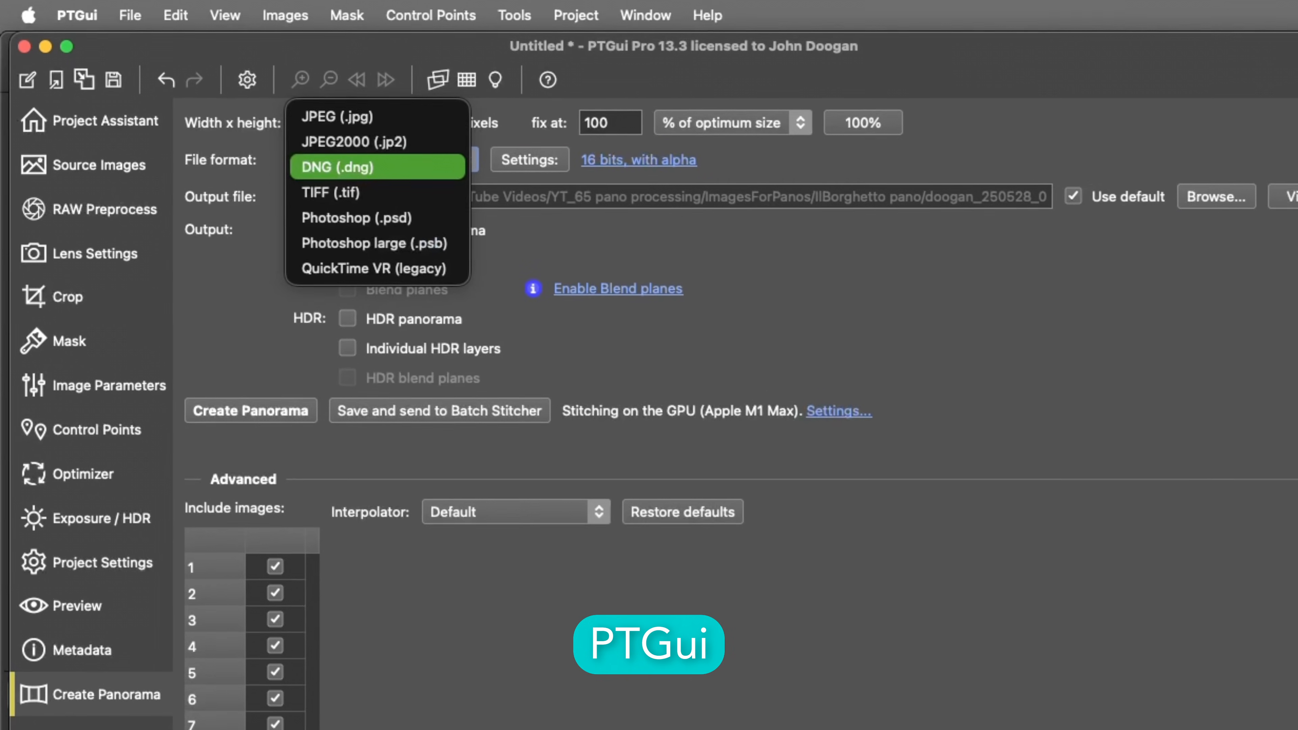
# Step: Render the 14954 × 7477 aerial panorama as a DNG (.dng) file
pyautogui.click(358, 167)
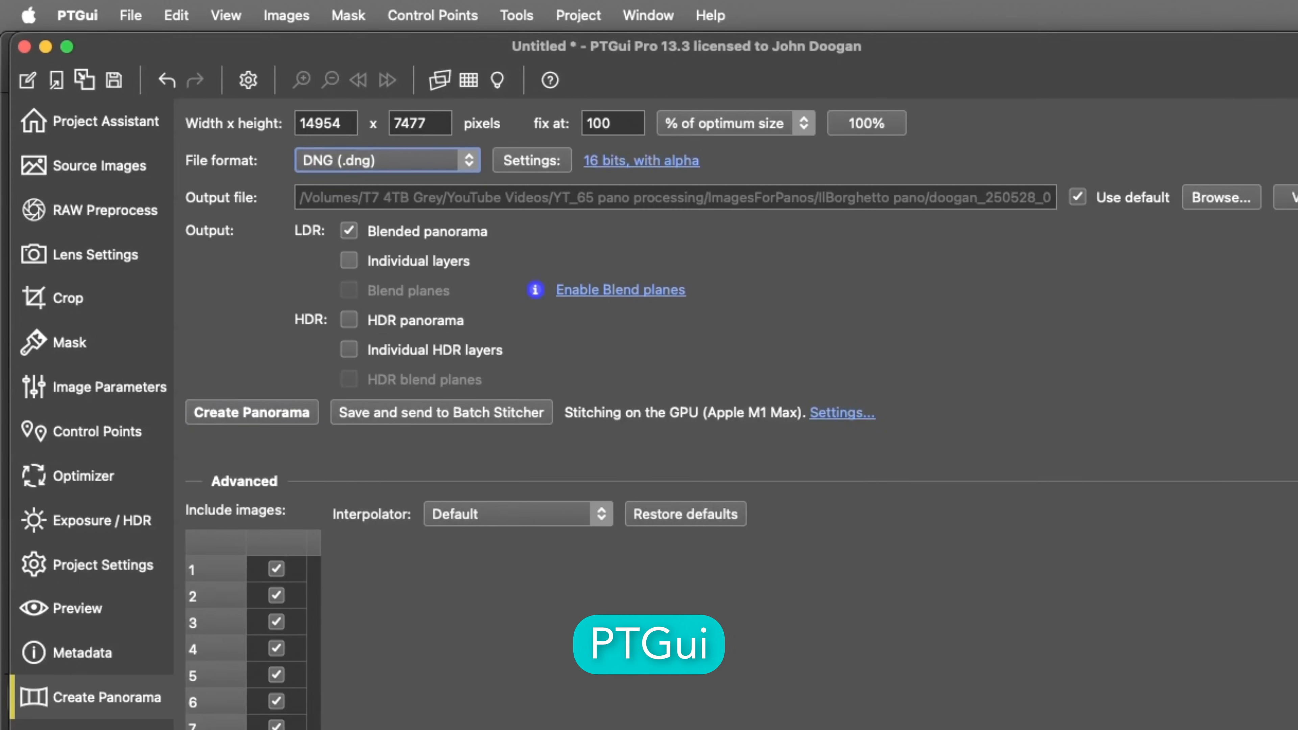
pyautogui.click(252, 411)
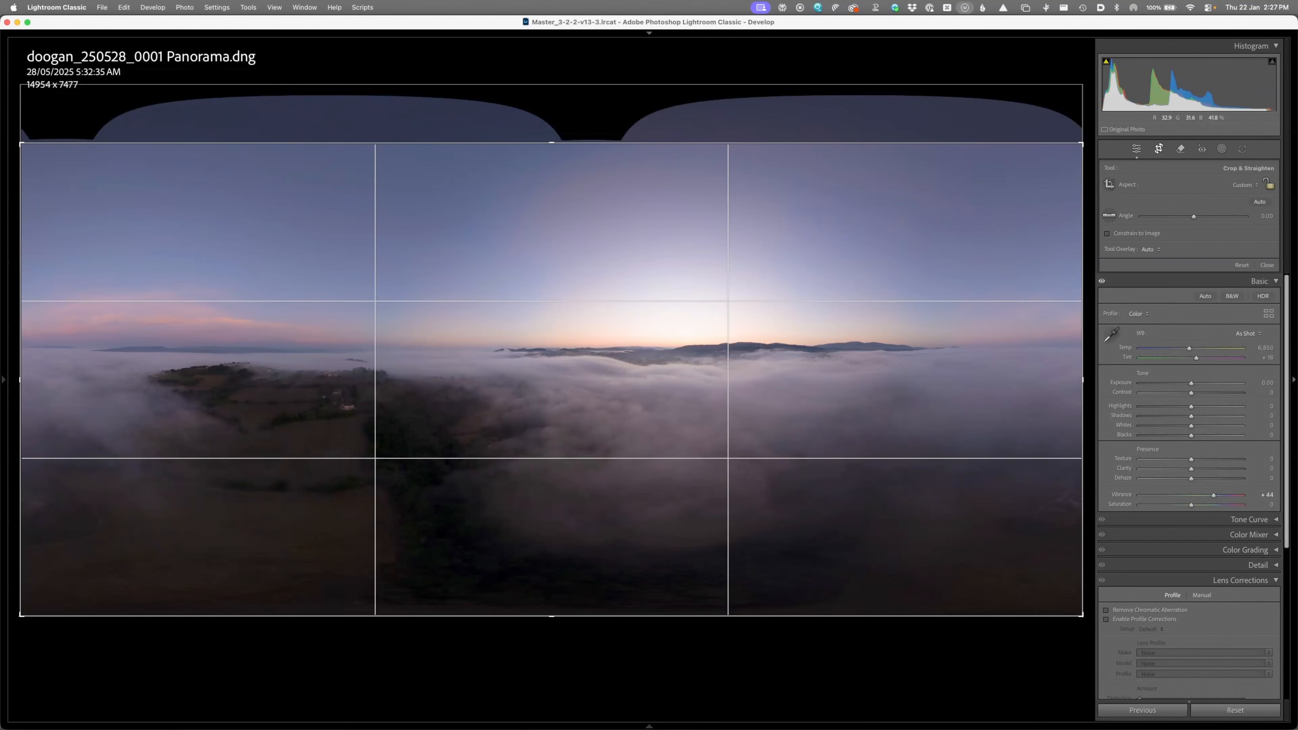
# Step: Commit the crop, raise exposure, contrast and vibrance, and cover the fog with a radial gradient mask
pyautogui.press('Return')
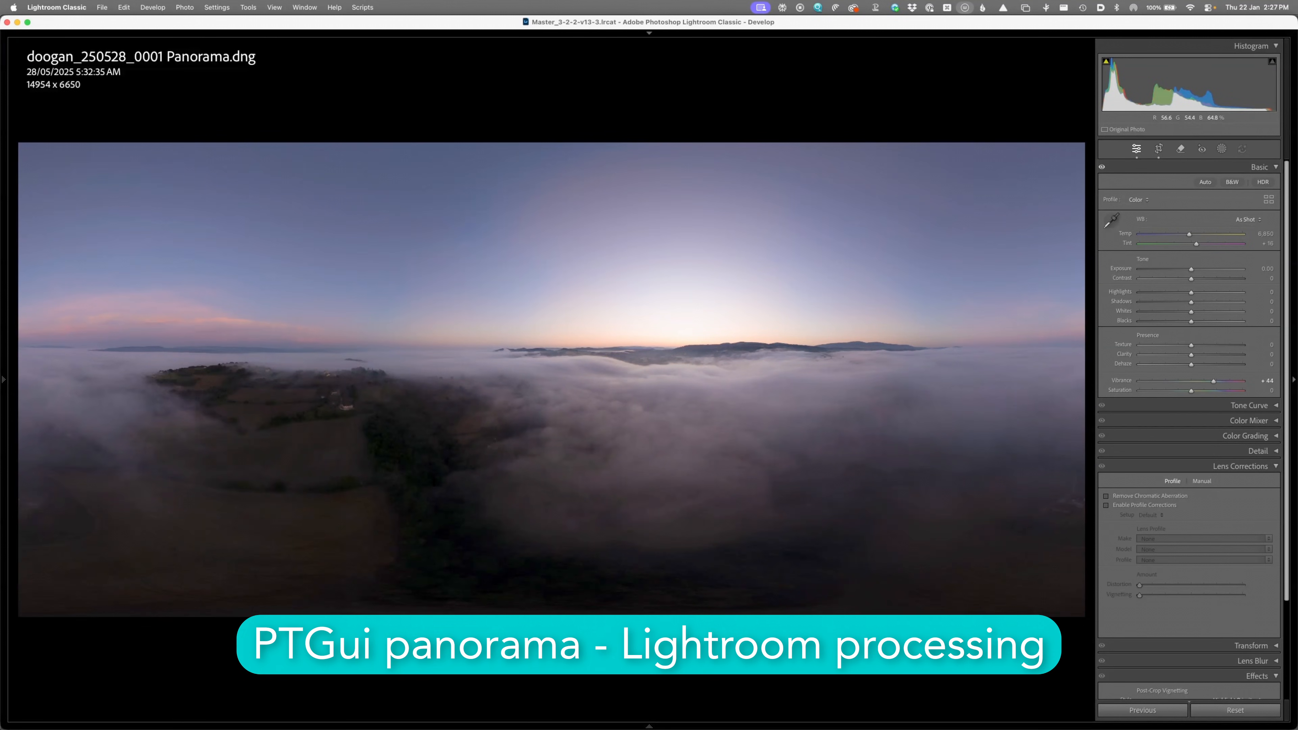
pyautogui.moveTo(1192, 269)
pyautogui.mouseDown()
pyautogui.moveTo(1216, 269)
pyautogui.moveTo(1174, 269)
pyautogui.moveTo(1211, 278)
pyautogui.mouseUp()
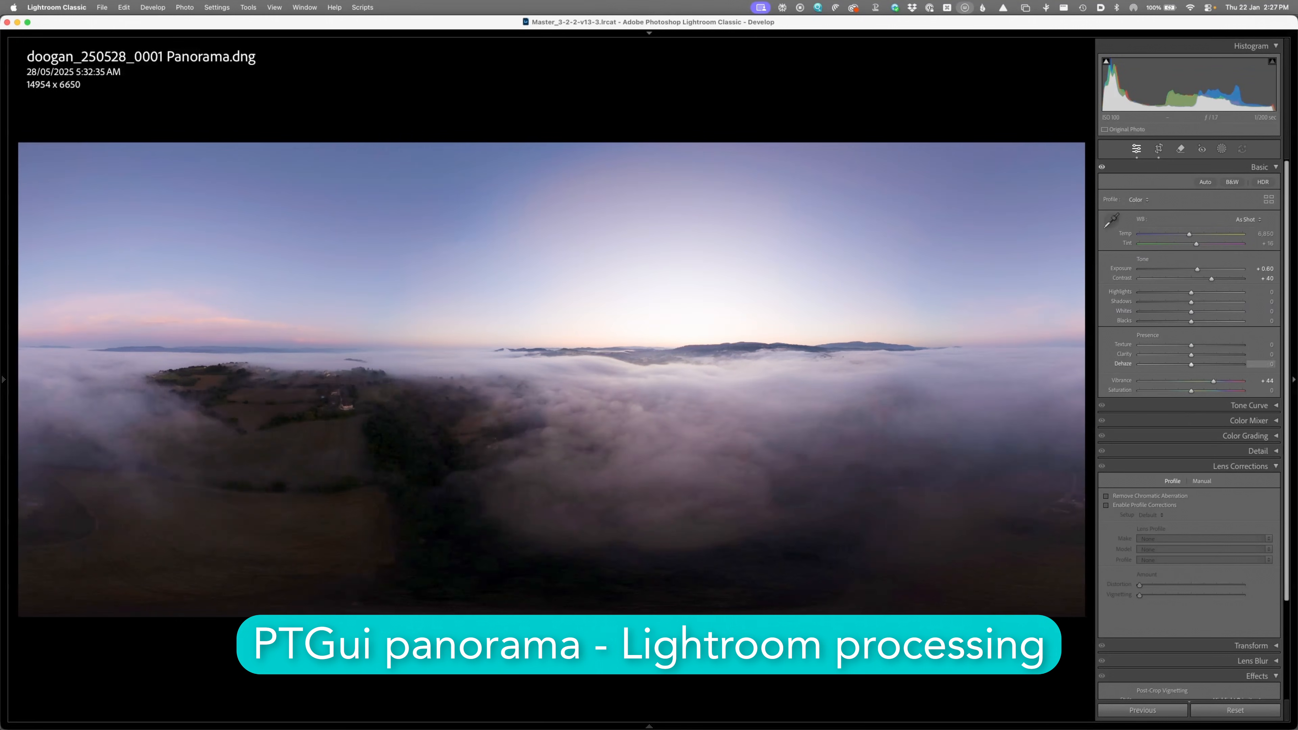
pyautogui.moveTo(1213, 380); pyautogui.dragTo(1222, 381)
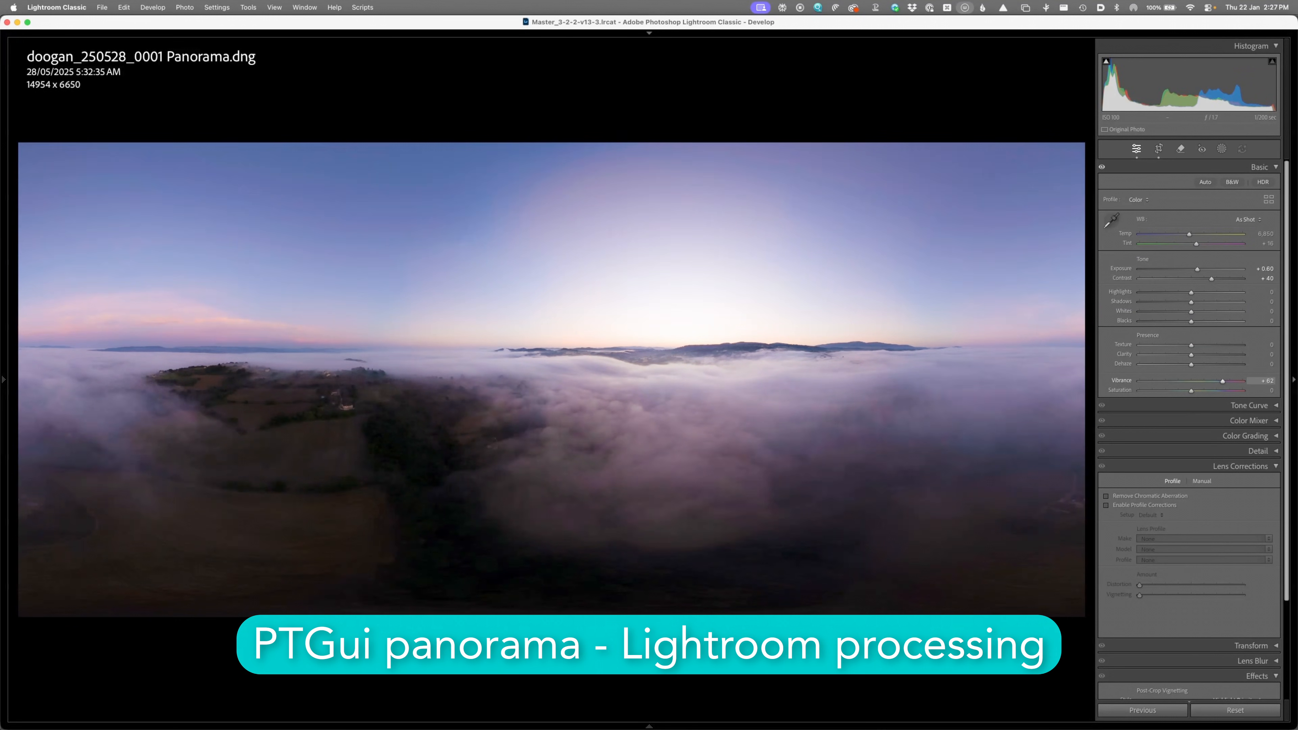
pyautogui.hotkey('shift', 'm')
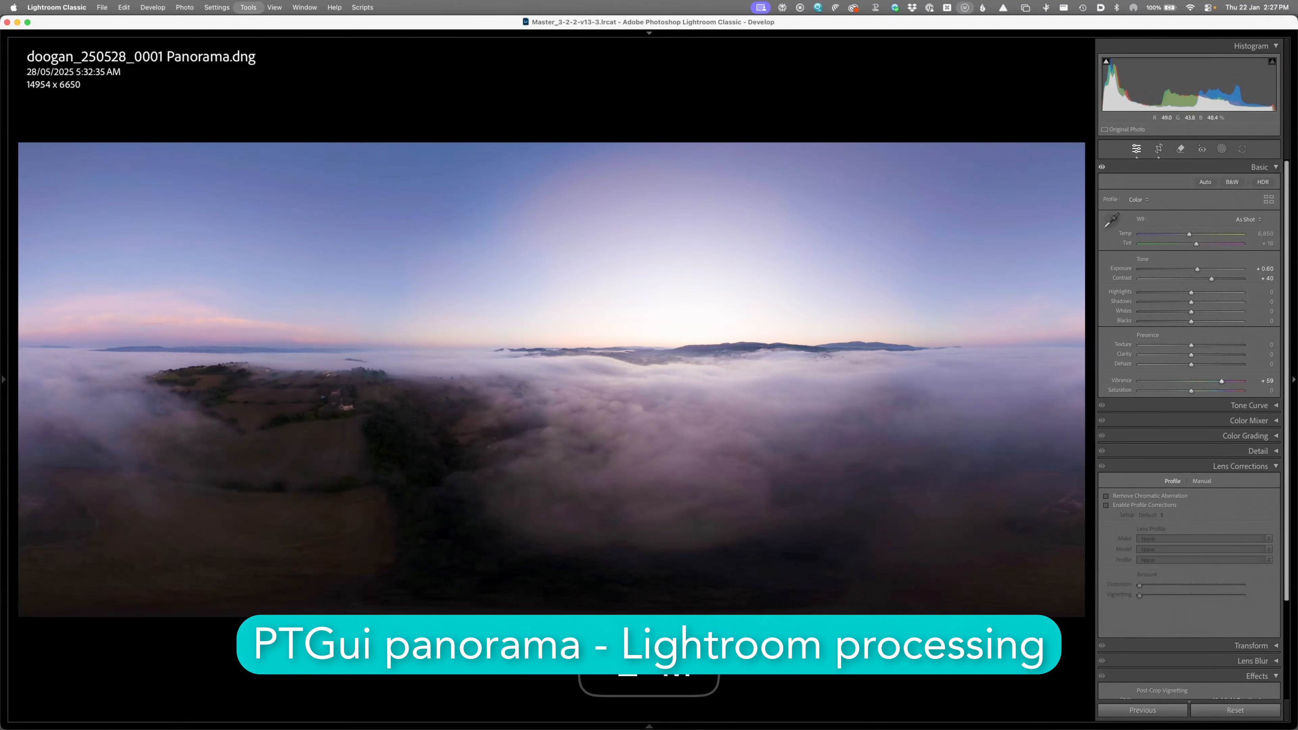
pyautogui.moveTo(391, 412); pyautogui.dragTo(786, 537)
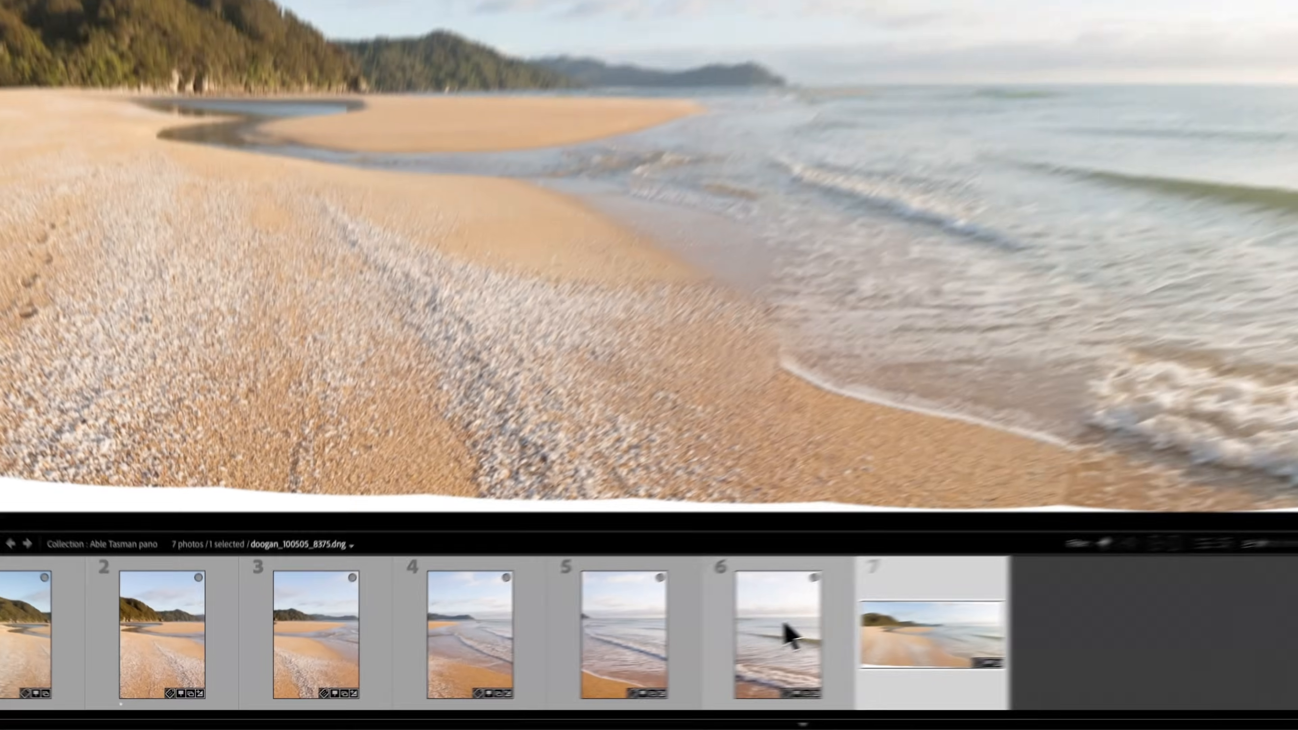
# Step: Select frames 1–6 of the beach series and choose Edit In > Merge to Panorama in Photoshop
pyautogui.click(635, 651)
pyautogui.keyDown('shift'); pyautogui.click(11, 618); pyautogui.keyUp('shift')
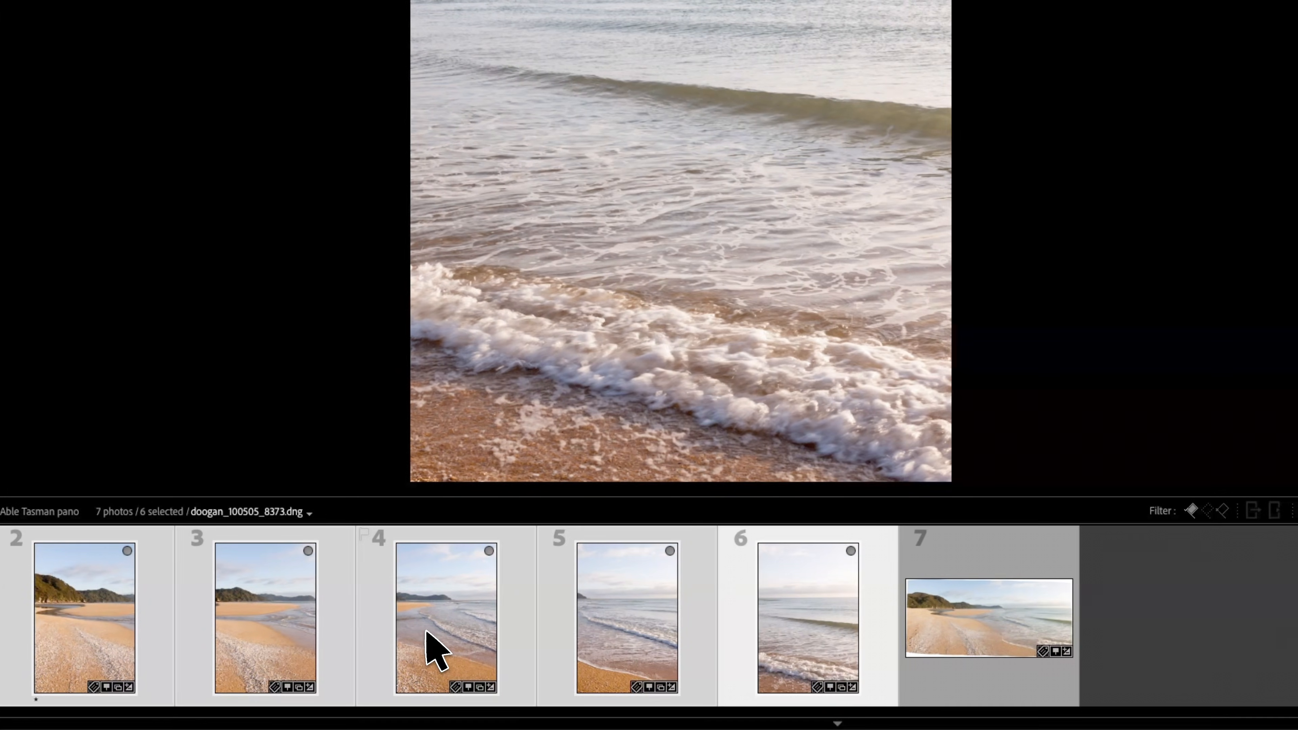
pyautogui.rightClick(427, 631)
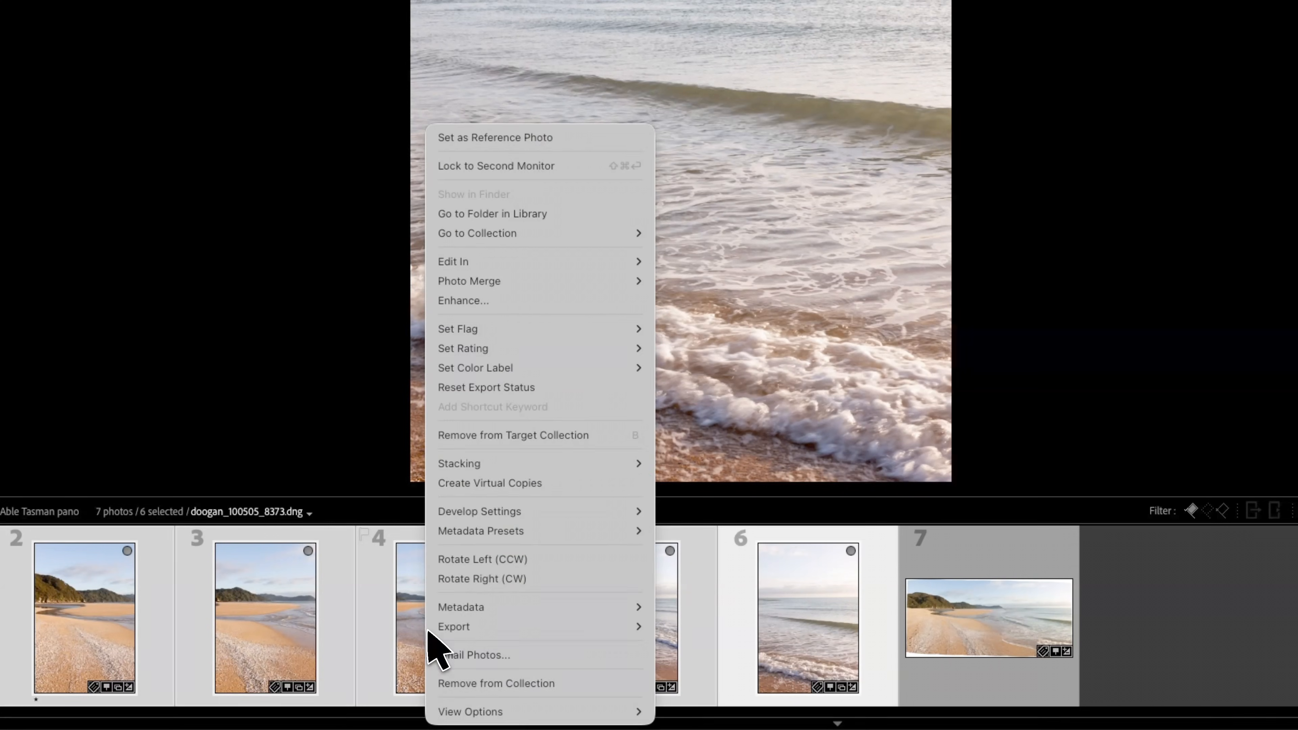
pyautogui.moveTo(464, 265)
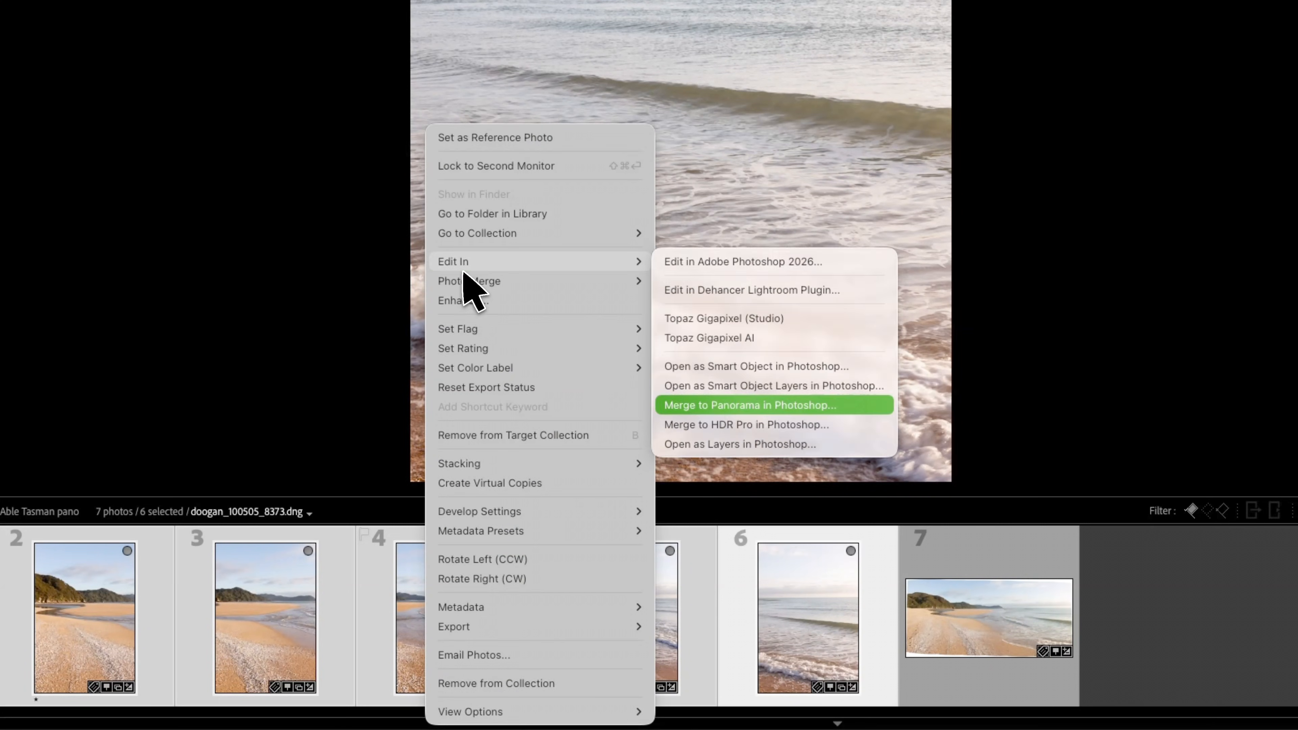
pyautogui.click(748, 408)
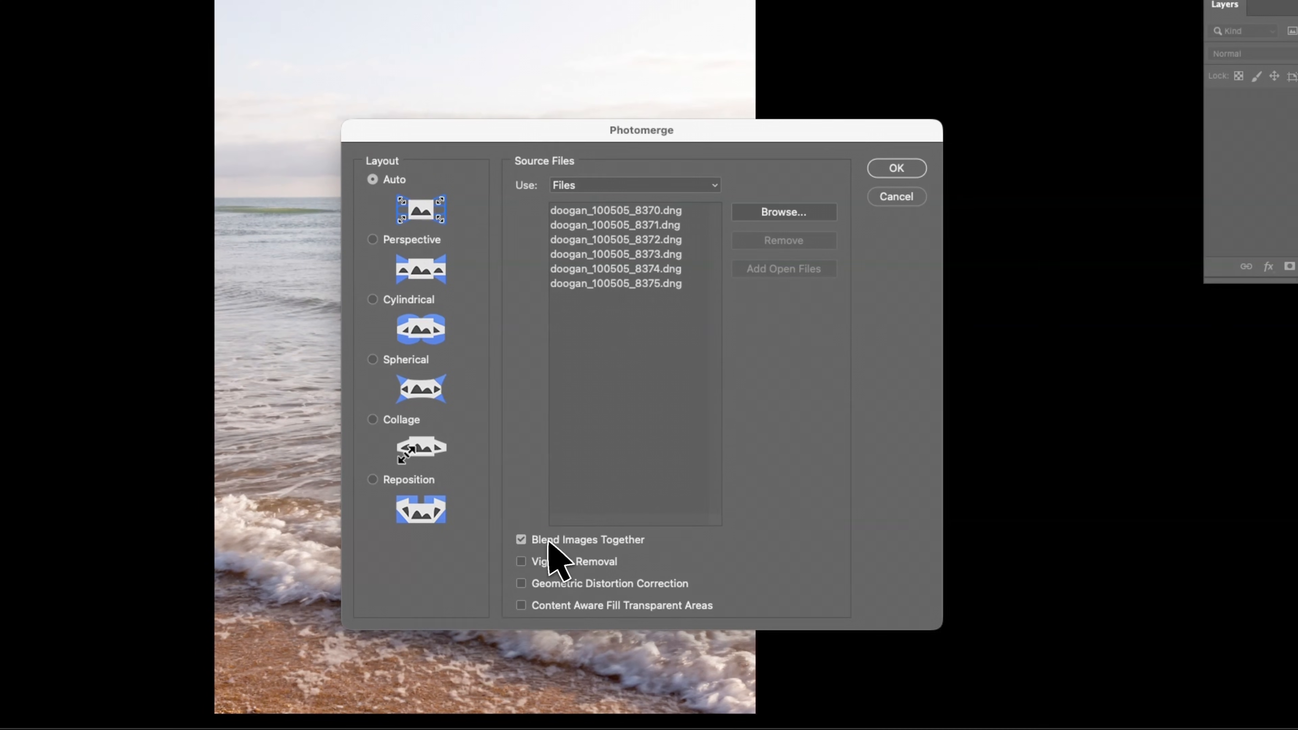
# Step: Run Photomerge with blending off and vignette removal plus geometric distortion correction on
pyautogui.click(532, 540)
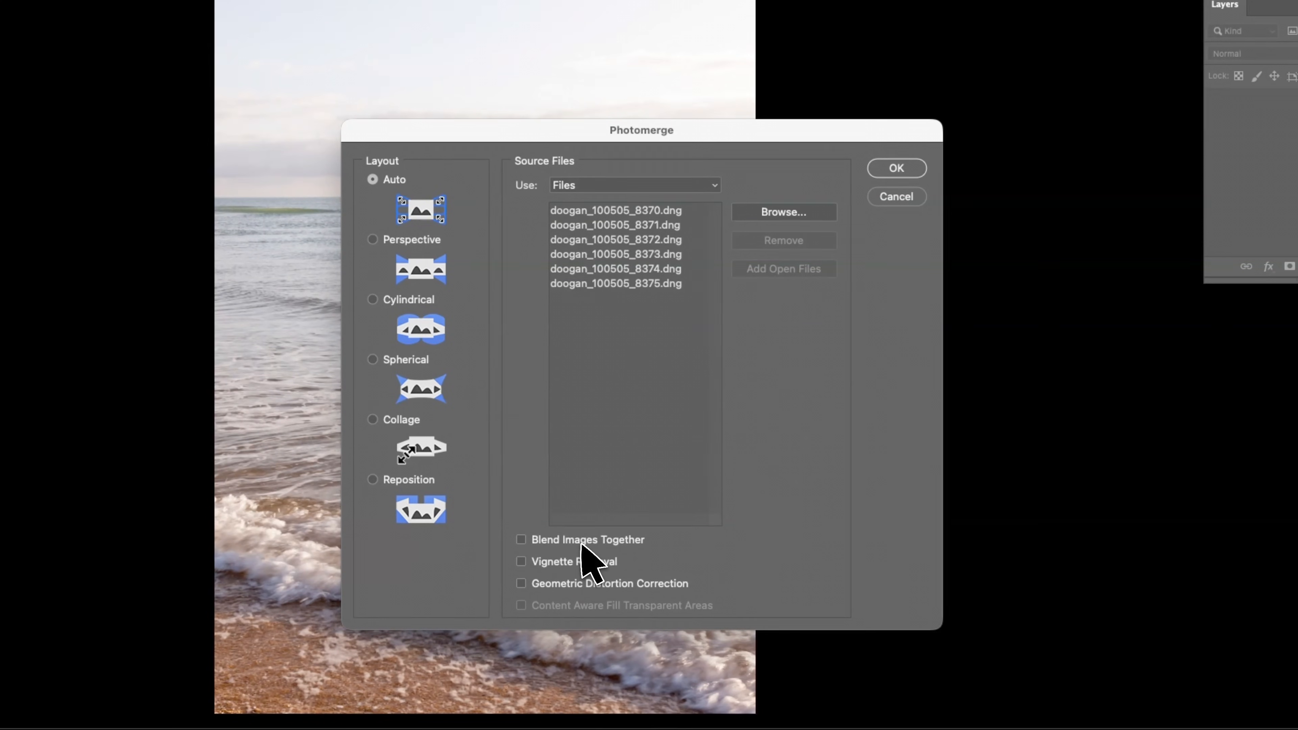
pyautogui.click(521, 561)
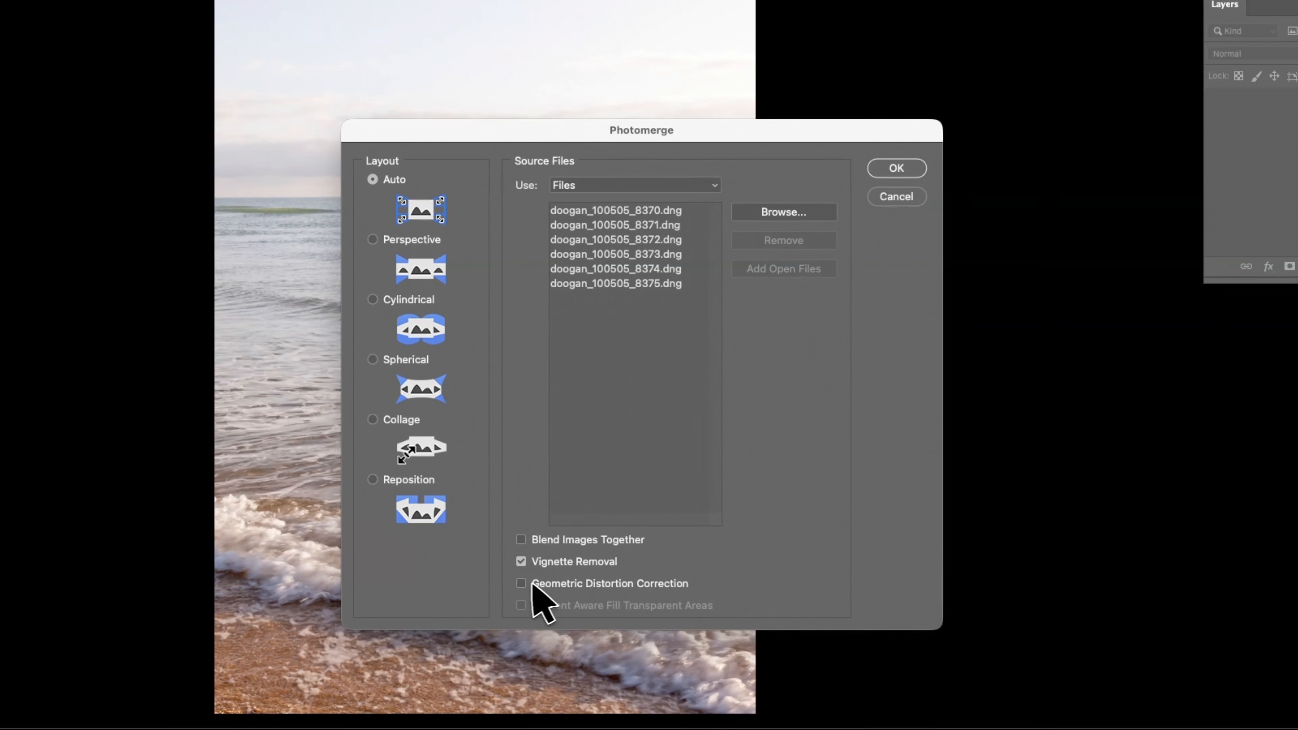
pyautogui.click(521, 583)
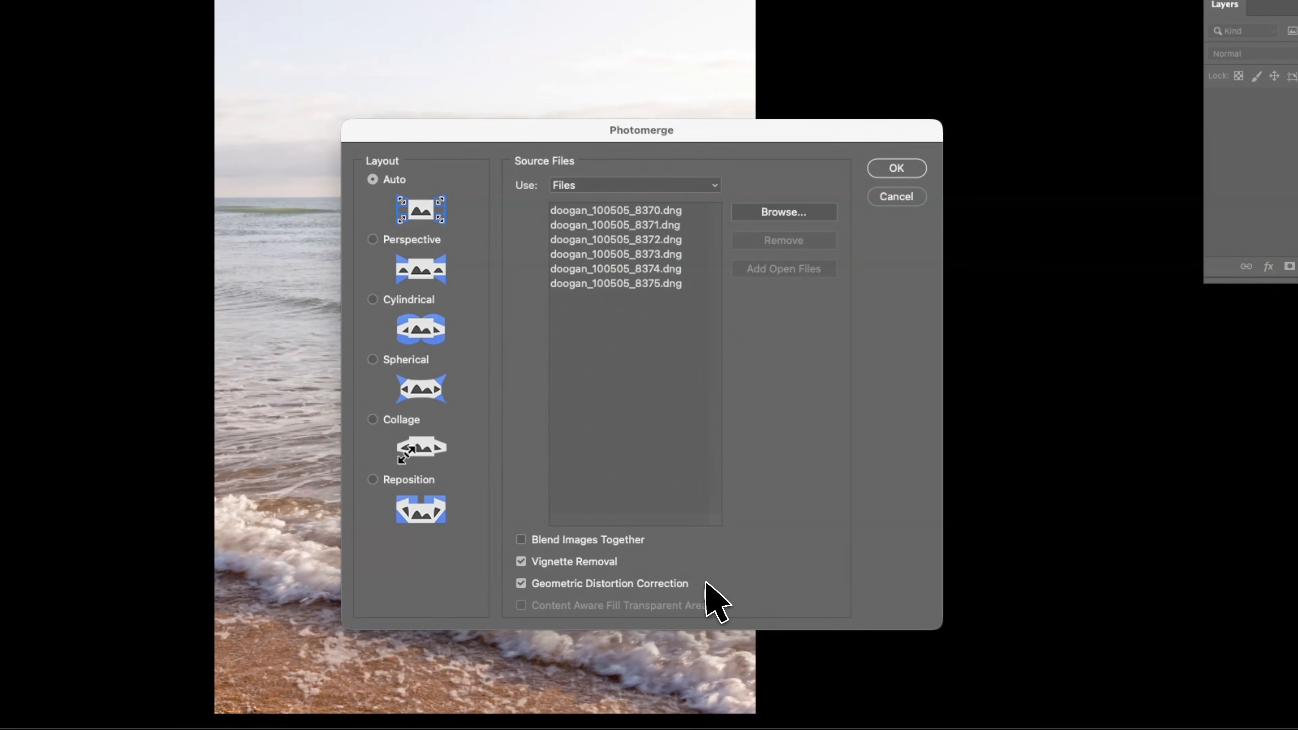
pyautogui.click(904, 171)
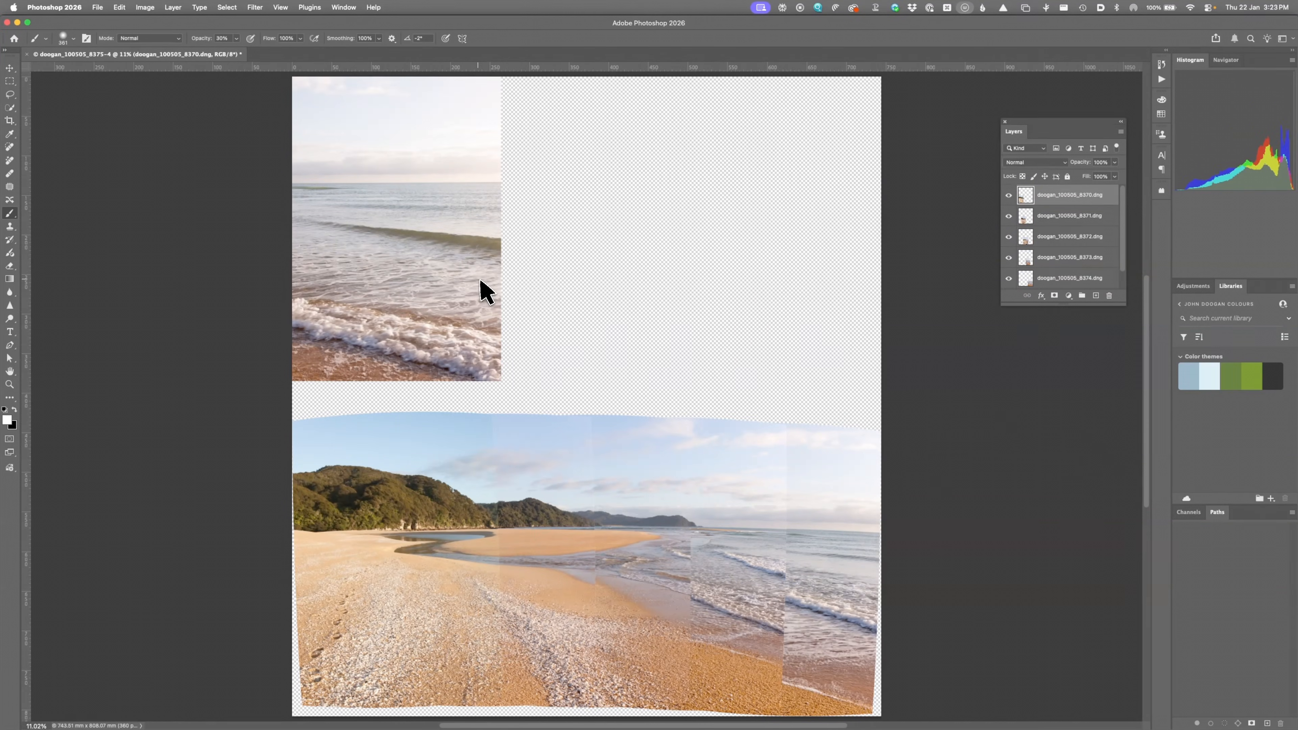
# Step: Remove the stray 8375 seascape layer from the panorama's layer stack
pyautogui.press('v')
pyautogui.moveTo(424, 244)
pyautogui.mouseDown()
pyautogui.moveTo(664, 244)
pyautogui.moveTo(776, 290)
pyautogui.moveTo(849, 385)
pyautogui.moveTo(808, 324)
pyautogui.moveTo(806, 257)
pyautogui.mouseUp()
pyautogui.moveTo(1021, 280); pyautogui.dragTo(1036, 192)
pyautogui.moveTo(784, 275); pyautogui.dragTo(570, 255)
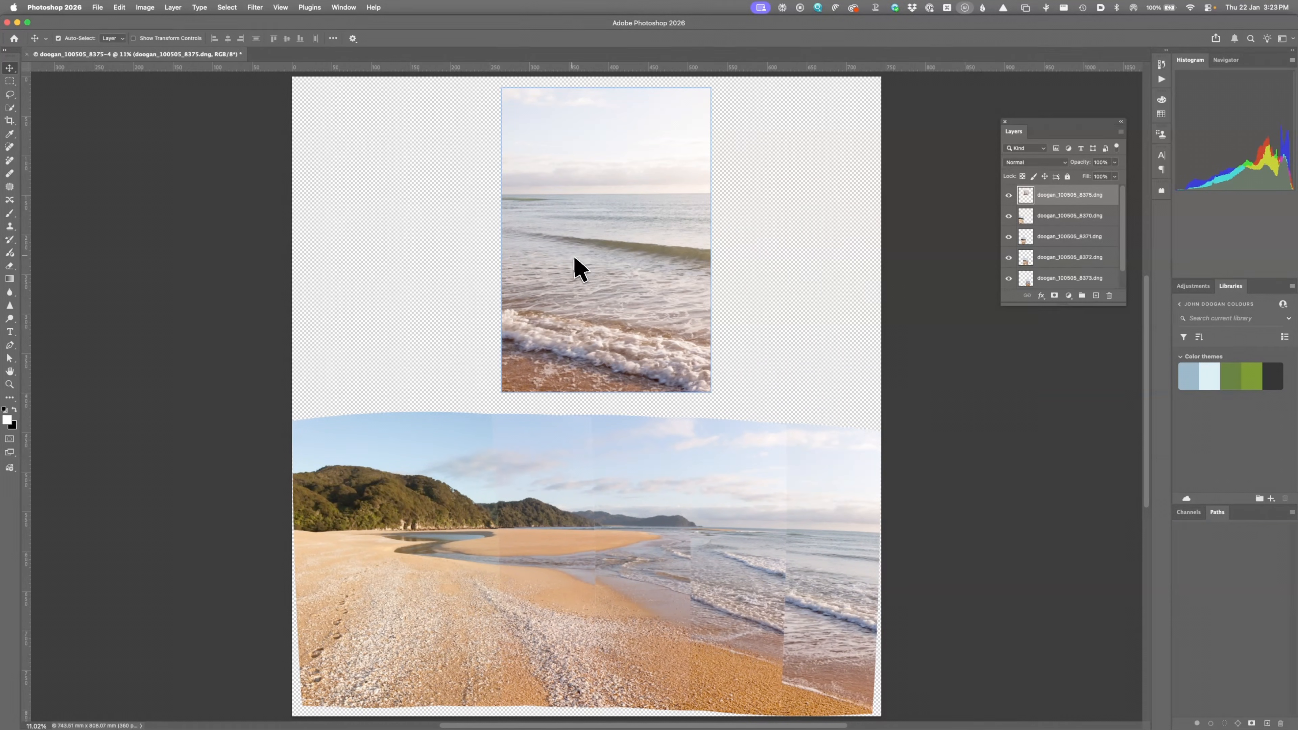
pyautogui.moveTo(1024, 195); pyautogui.dragTo(1109, 296)
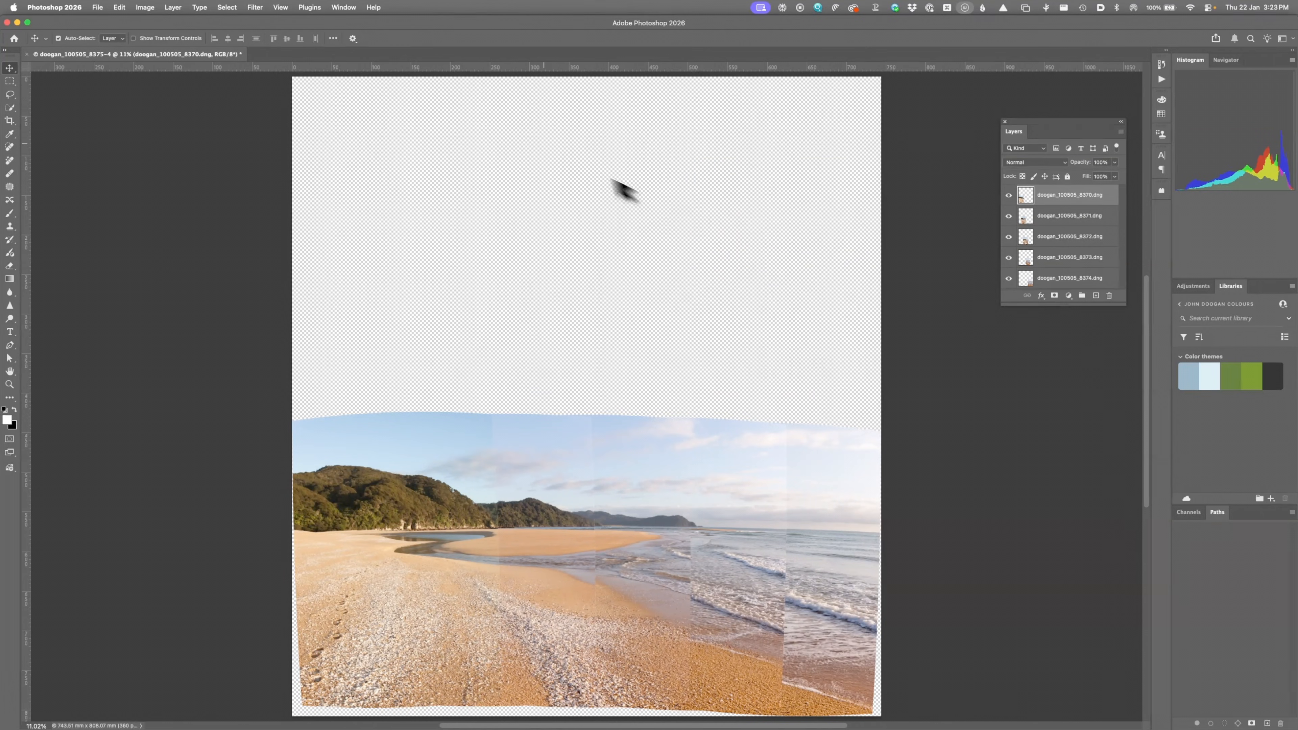
# Step: Crop away the empty transparent area above the beach panorama and fit it to the window
pyautogui.press('c')
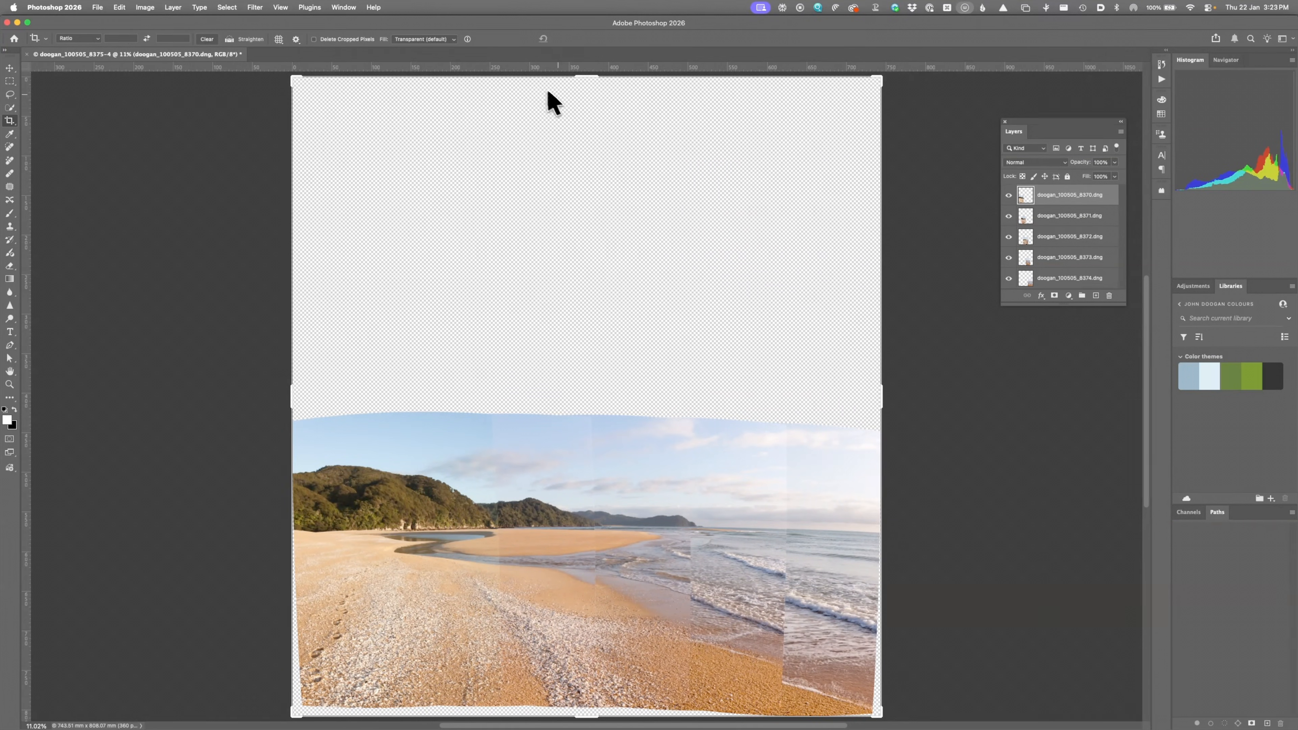
pyautogui.moveTo(589, 81); pyautogui.dragTo(582, 412)
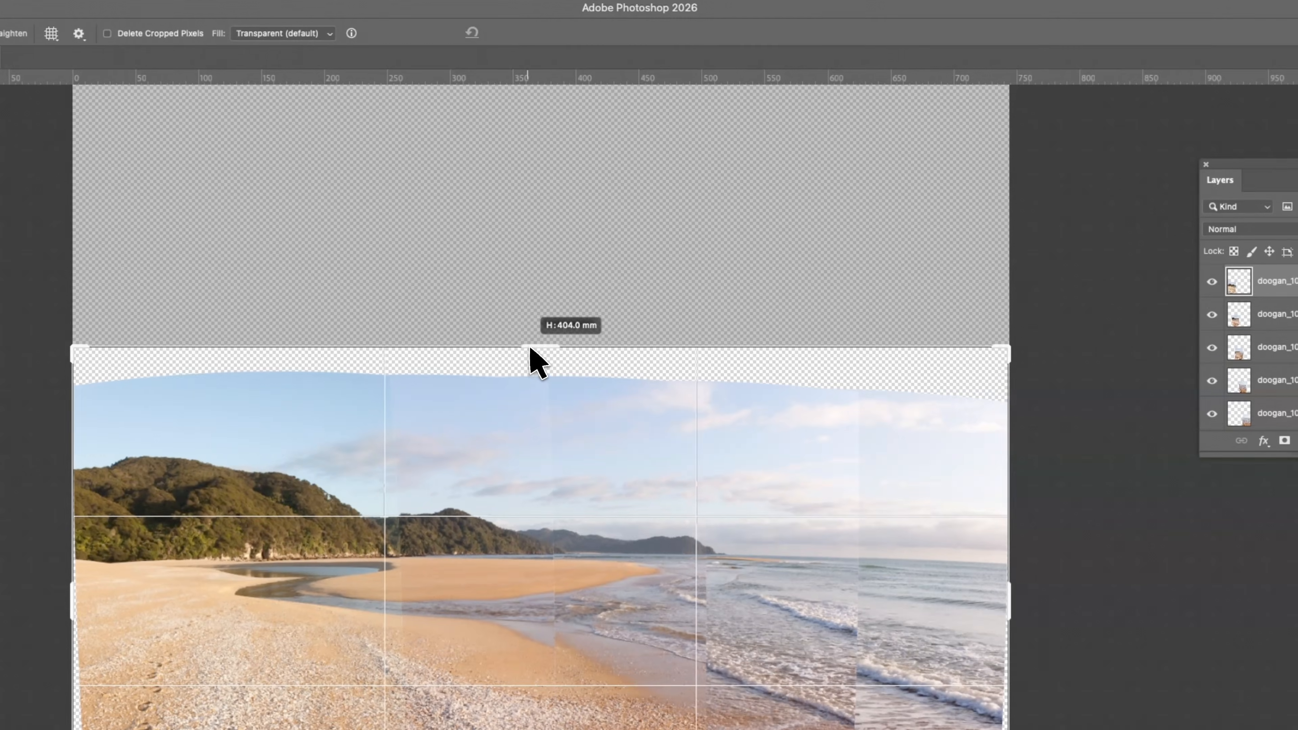
pyautogui.moveTo(535, 376); pyautogui.dragTo(536, 378)
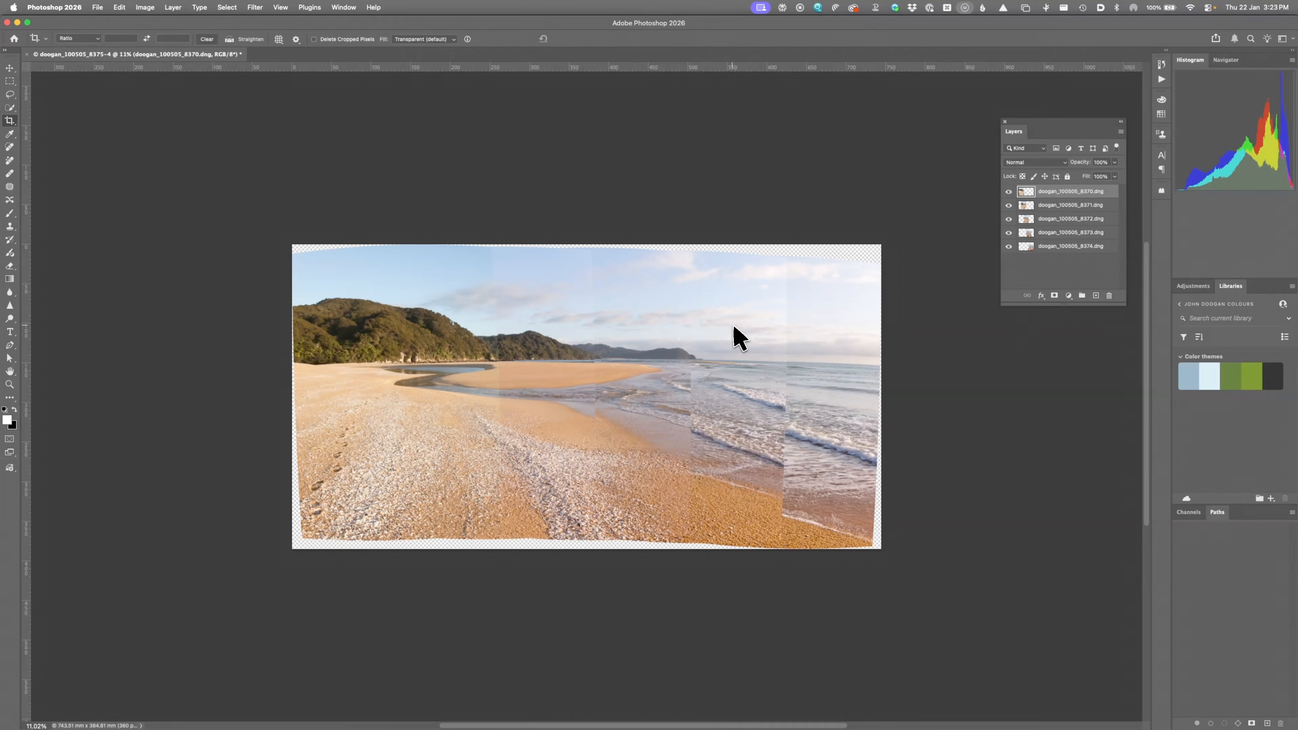
pyautogui.press('super+0')
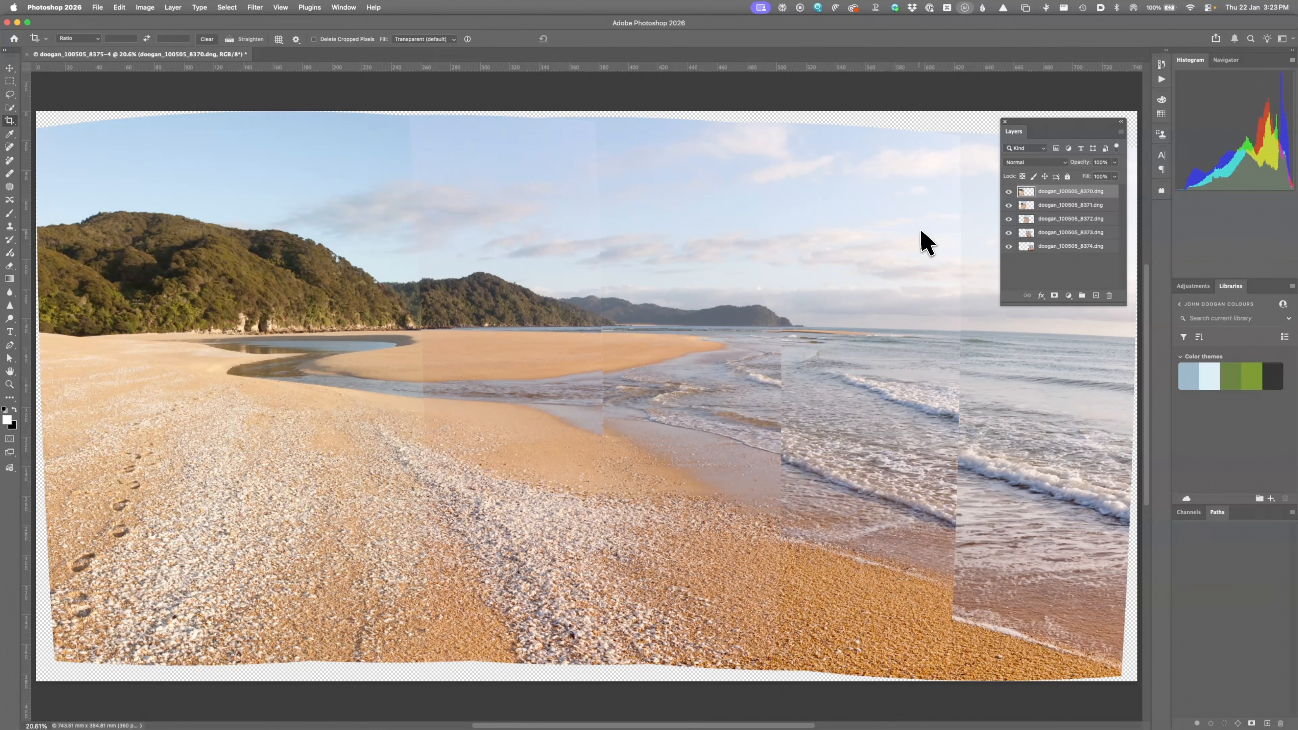
# Step: Hide and reshow frames 8370 to 8373 to inspect their overlaps
pyautogui.click(1009, 191)
pyautogui.click(1009, 205)
pyautogui.click(1009, 219)
pyautogui.click(1009, 232)
pyautogui.click(1009, 232)
pyautogui.click(1009, 218)
pyautogui.click(1009, 205)
pyautogui.click(1009, 191)
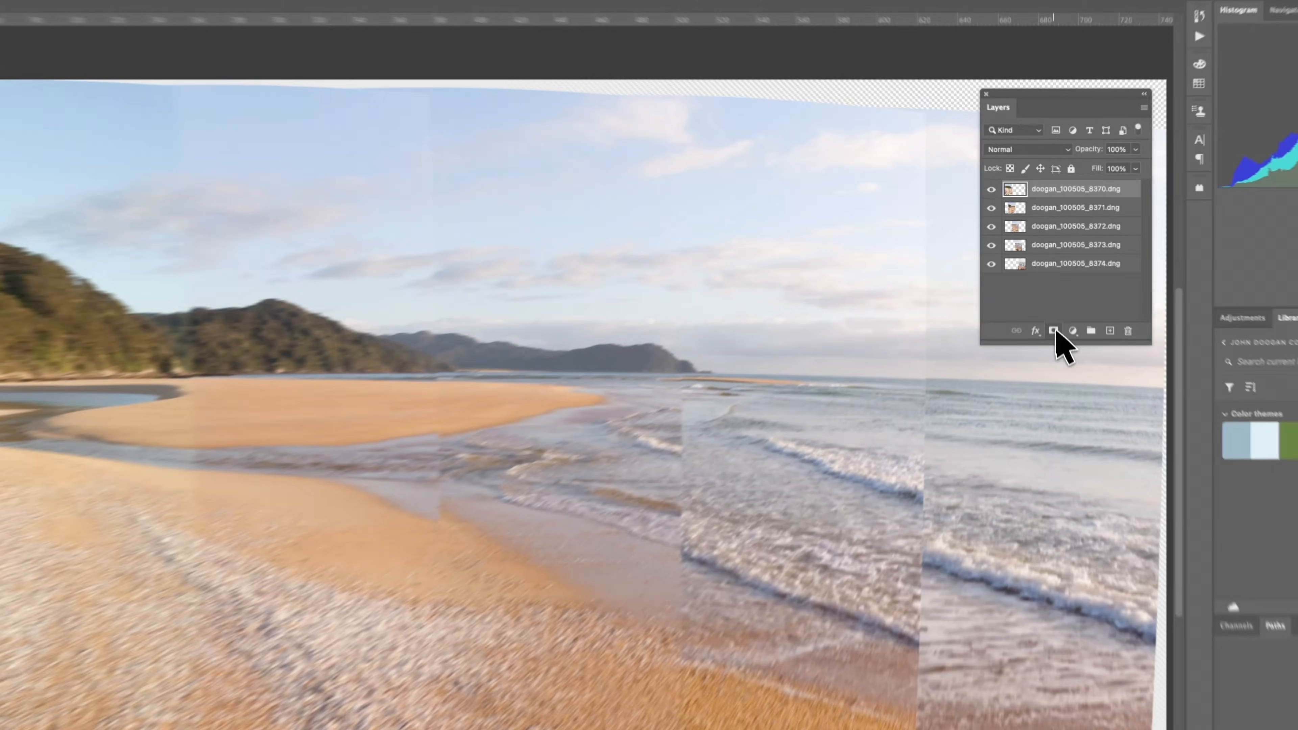
# Step: Add a layer mask to frame 8370 and paint out its seam with a large 100% black brush
pyautogui.click(1054, 331)
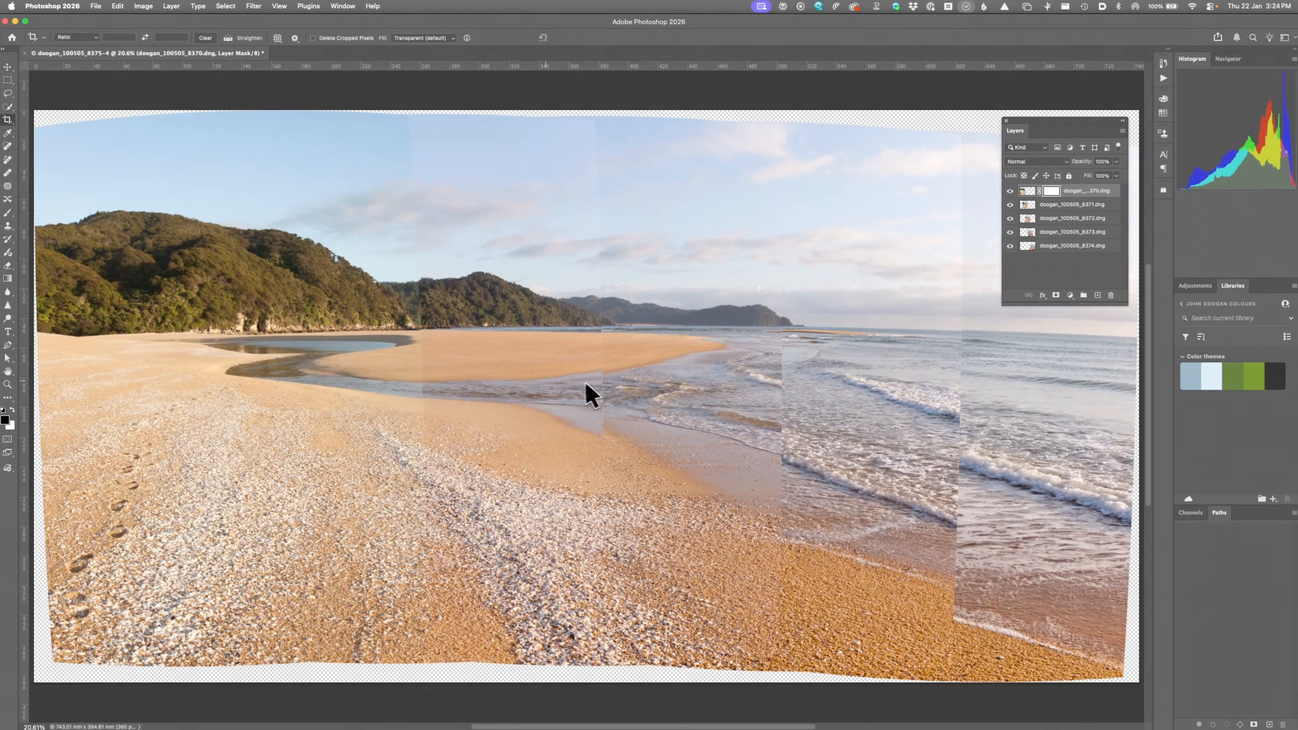
pyautogui.press('b')
pyautogui.moveTo(471, 368)
pyautogui.mouseDown()
pyautogui.moveTo(510, 371)
pyautogui.moveTo(506, 397)
pyautogui.moveTo(471, 404)
pyautogui.mouseUp()
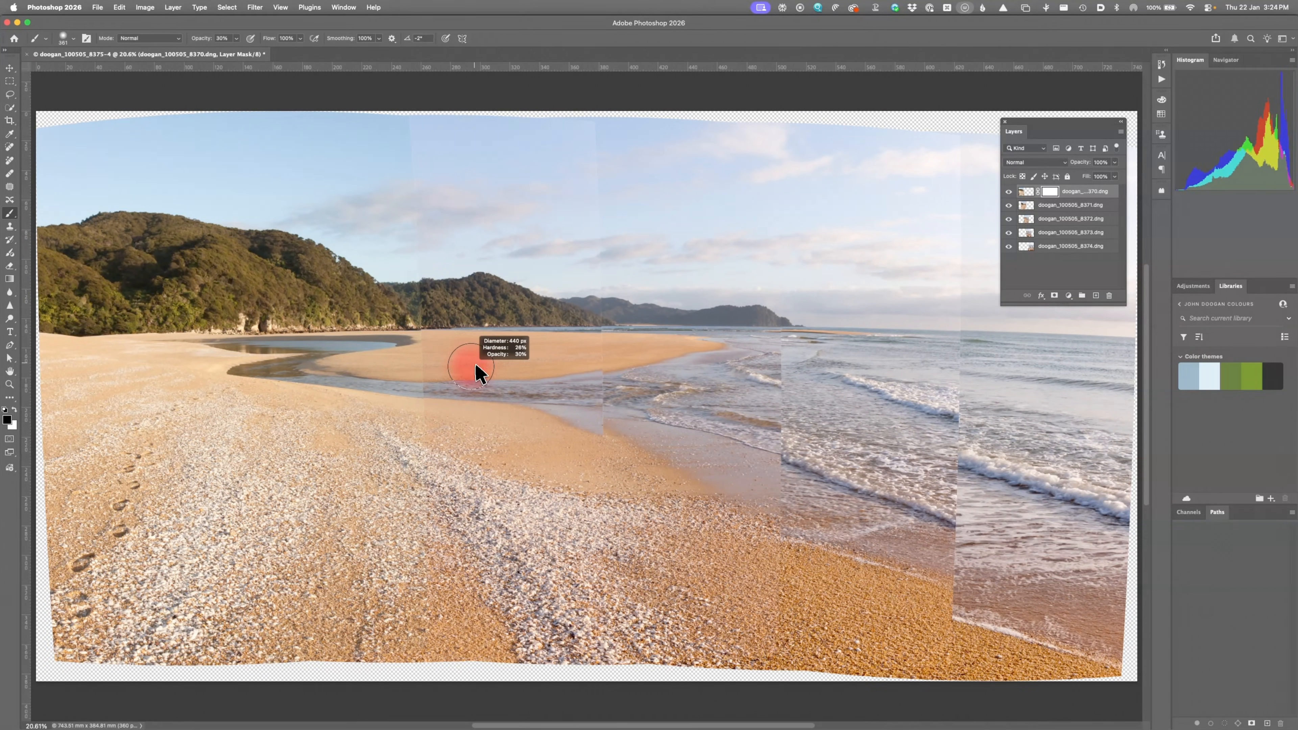
pyautogui.moveTo(476, 348); pyautogui.dragTo(501, 362)
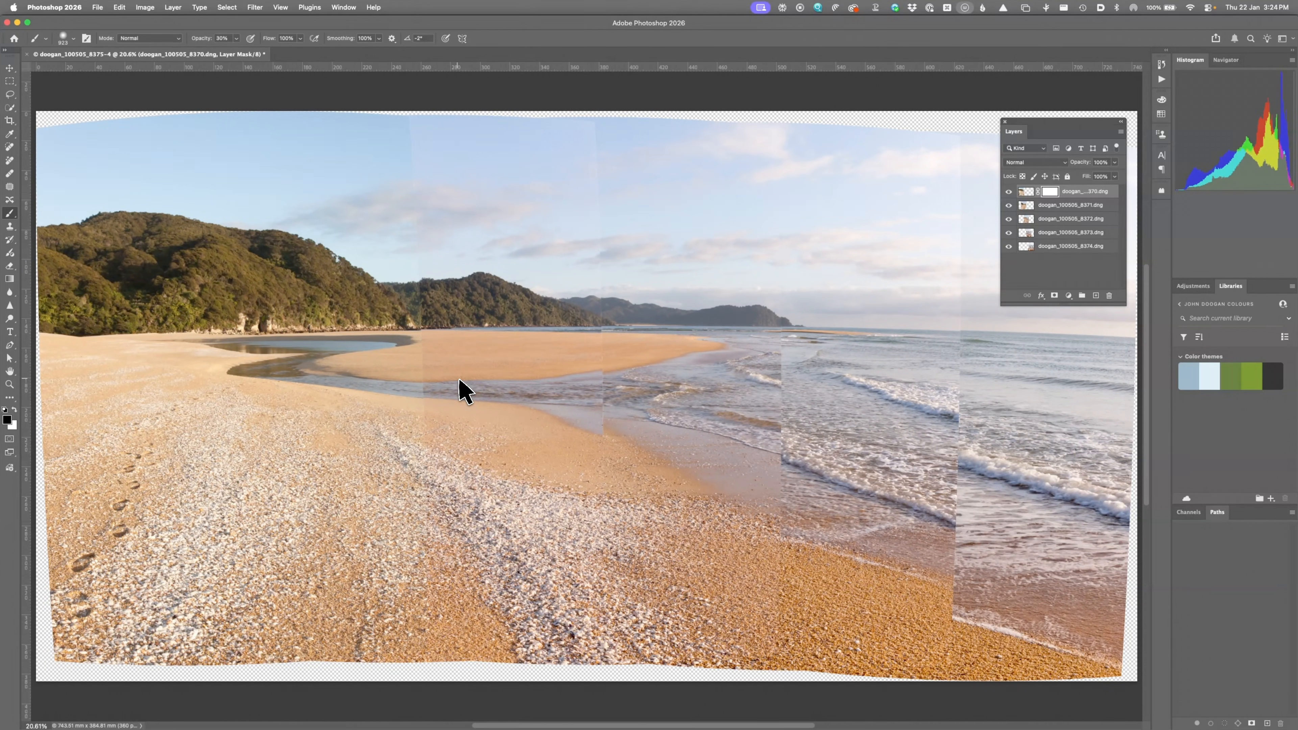
pyautogui.press('0')
pyautogui.moveTo(506, 373); pyautogui.dragTo(478, 366)
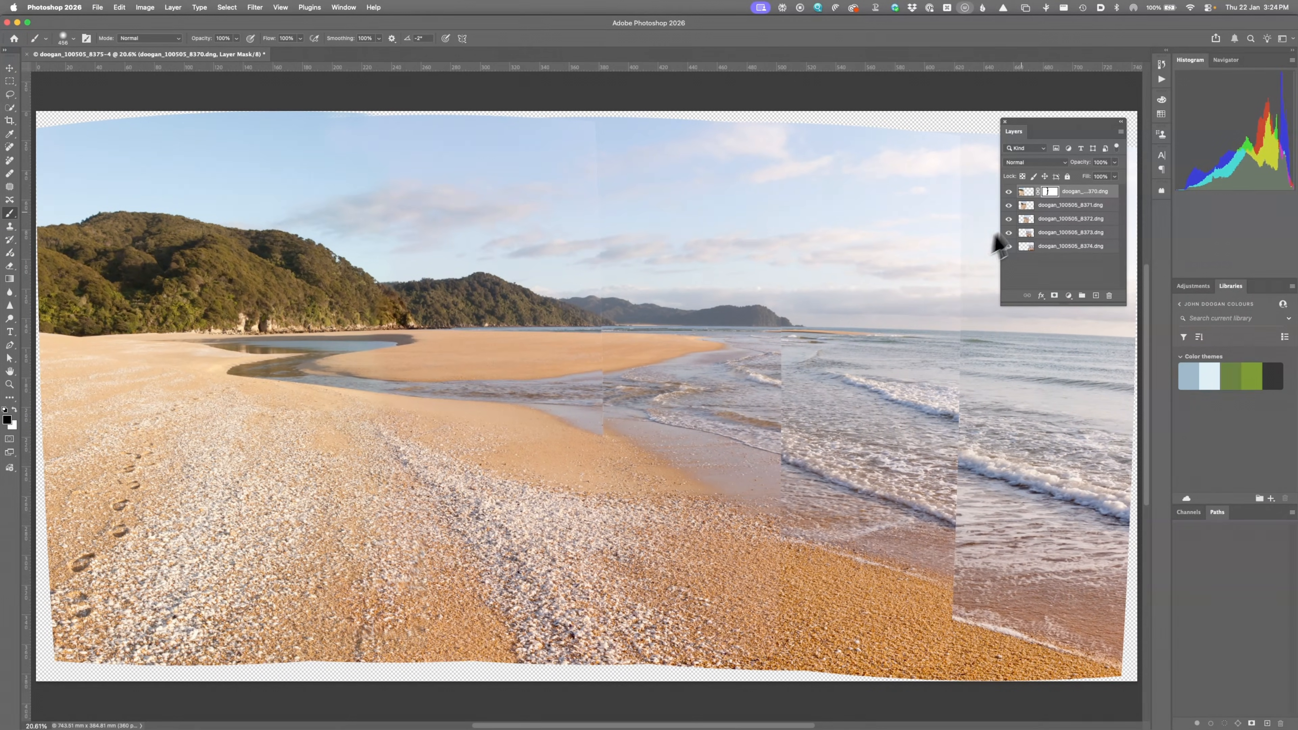
# Step: Mask frame 8371 and paint out the shoreline and breaking-wave seams, finishing at 50% strength
pyautogui.click(1031, 205)
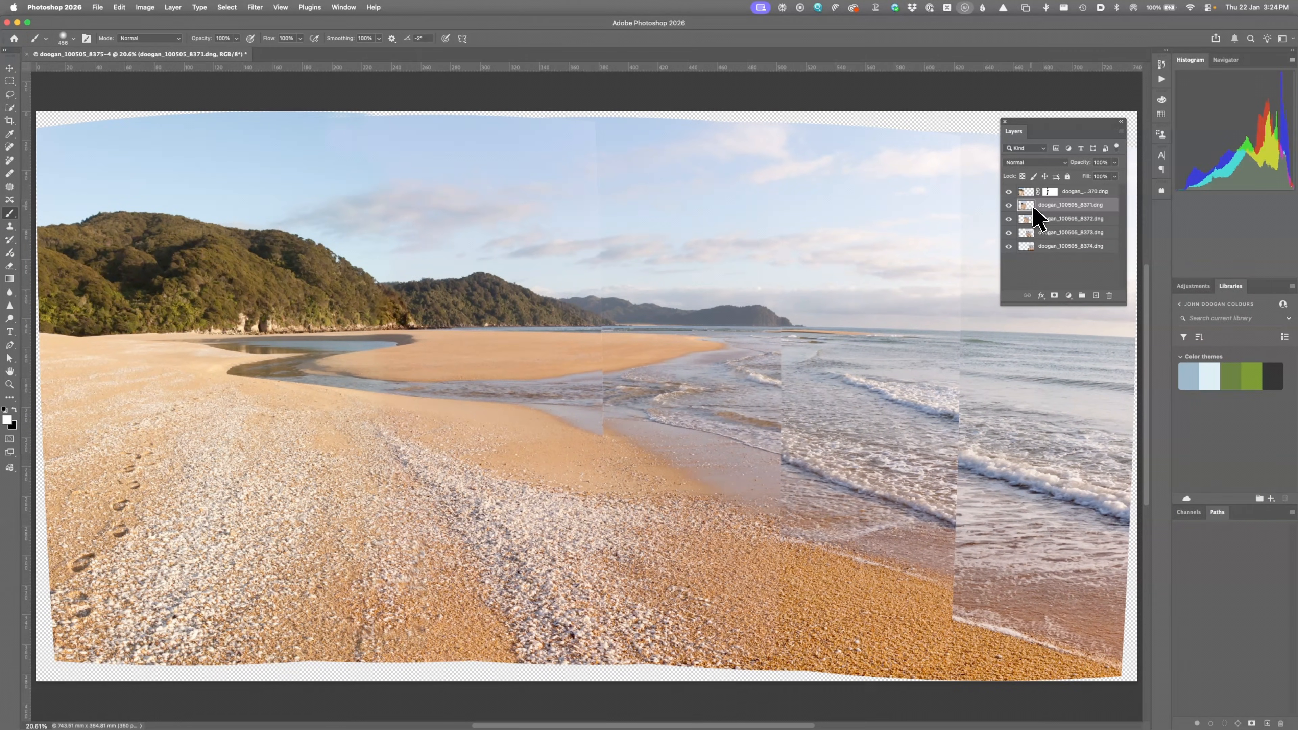
pyautogui.click(1054, 294)
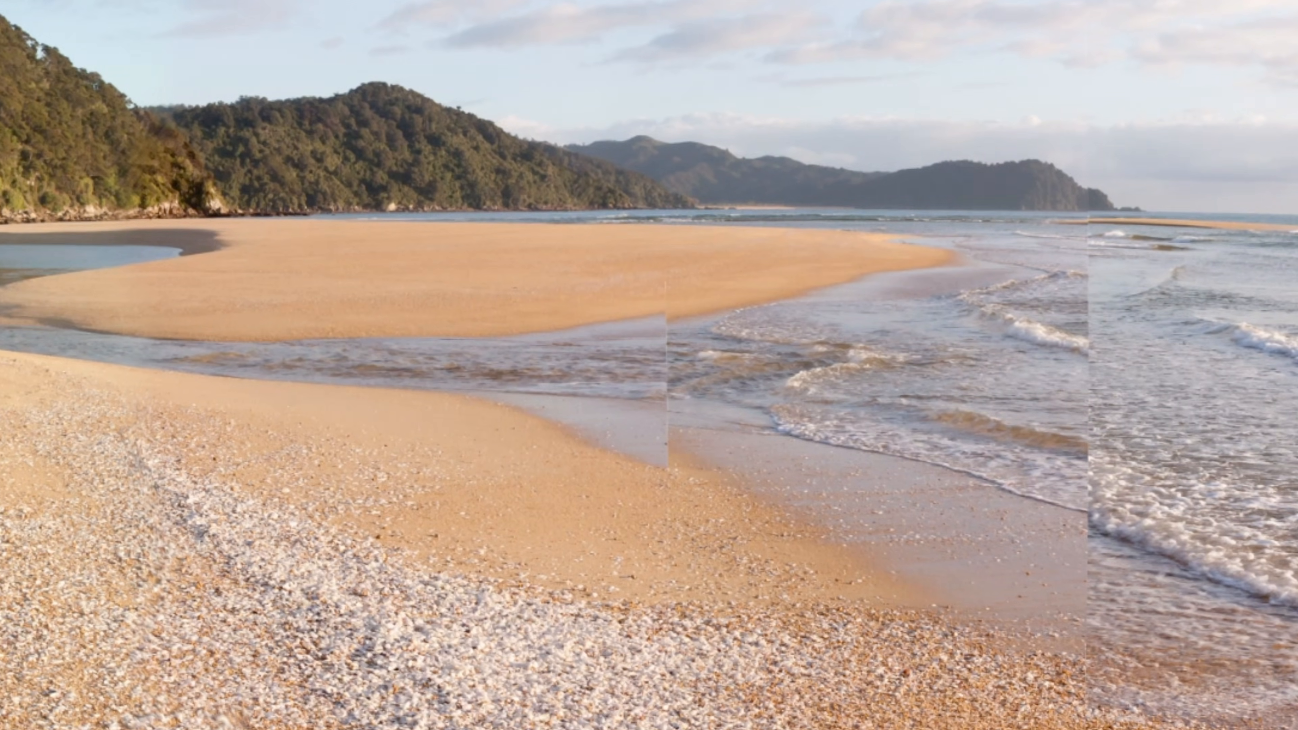
pyautogui.click(519, 289)
pyautogui.moveTo(667, 423)
pyautogui.mouseDown()
pyautogui.moveTo(486, 423)
pyautogui.moveTo(547, 450)
pyautogui.mouseUp()
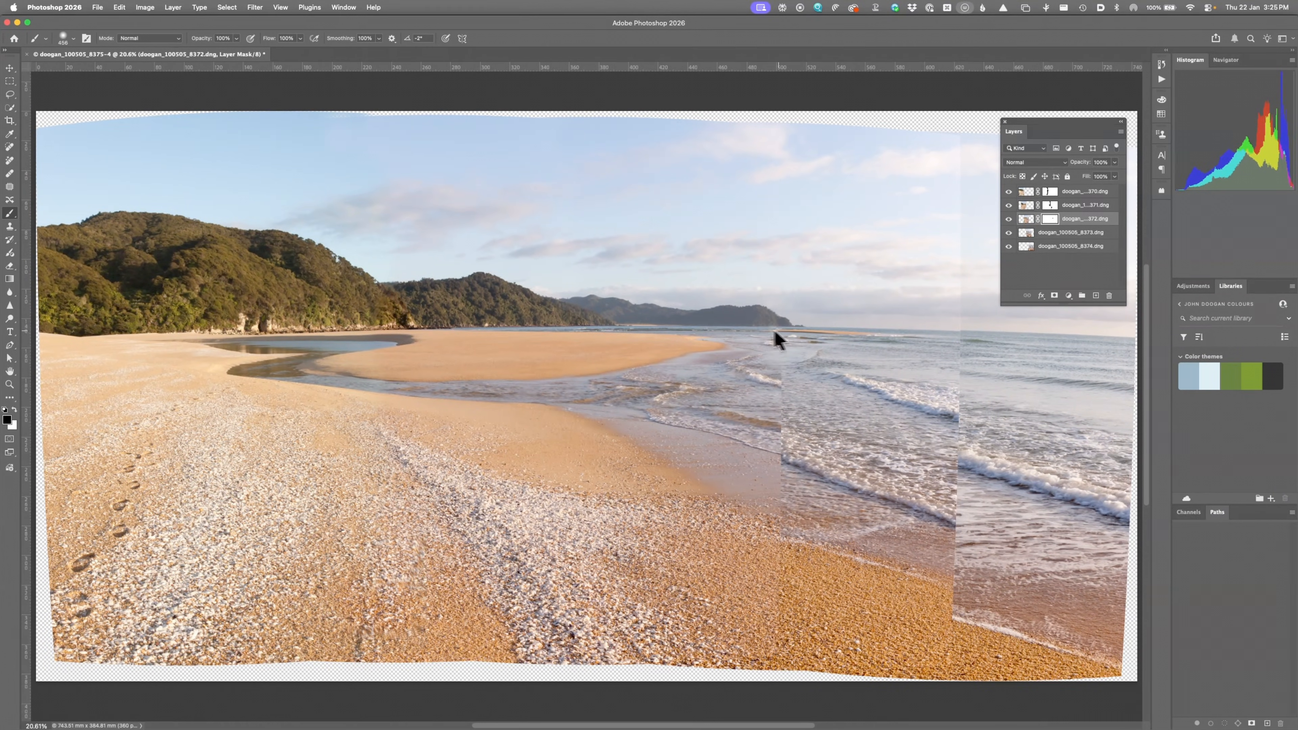
pyautogui.moveTo(789, 377)
pyautogui.mouseDown()
pyautogui.moveTo(737, 382)
pyautogui.moveTo(762, 376)
pyautogui.moveTo(734, 363)
pyautogui.mouseUp()
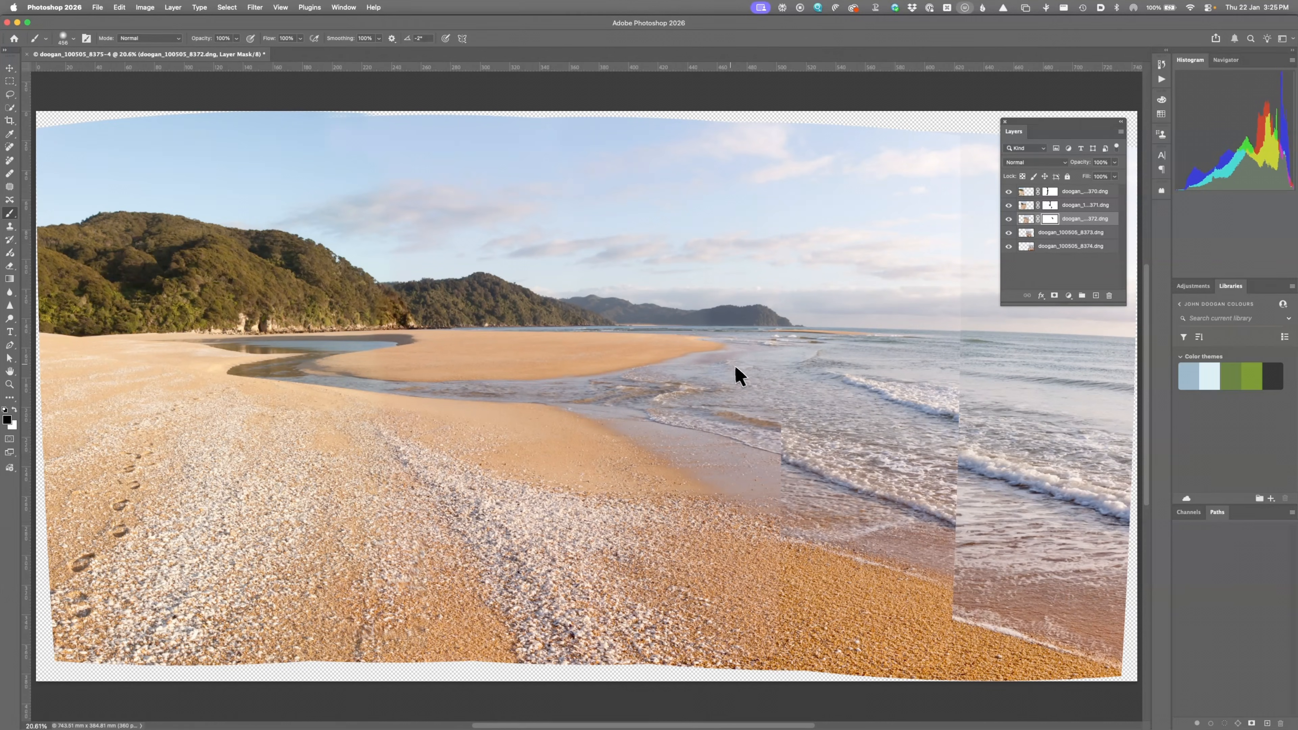
pyautogui.moveTo(794, 437)
pyautogui.mouseDown()
pyautogui.moveTo(726, 406)
pyautogui.moveTo(761, 434)
pyautogui.moveTo(721, 422)
pyautogui.mouseUp()
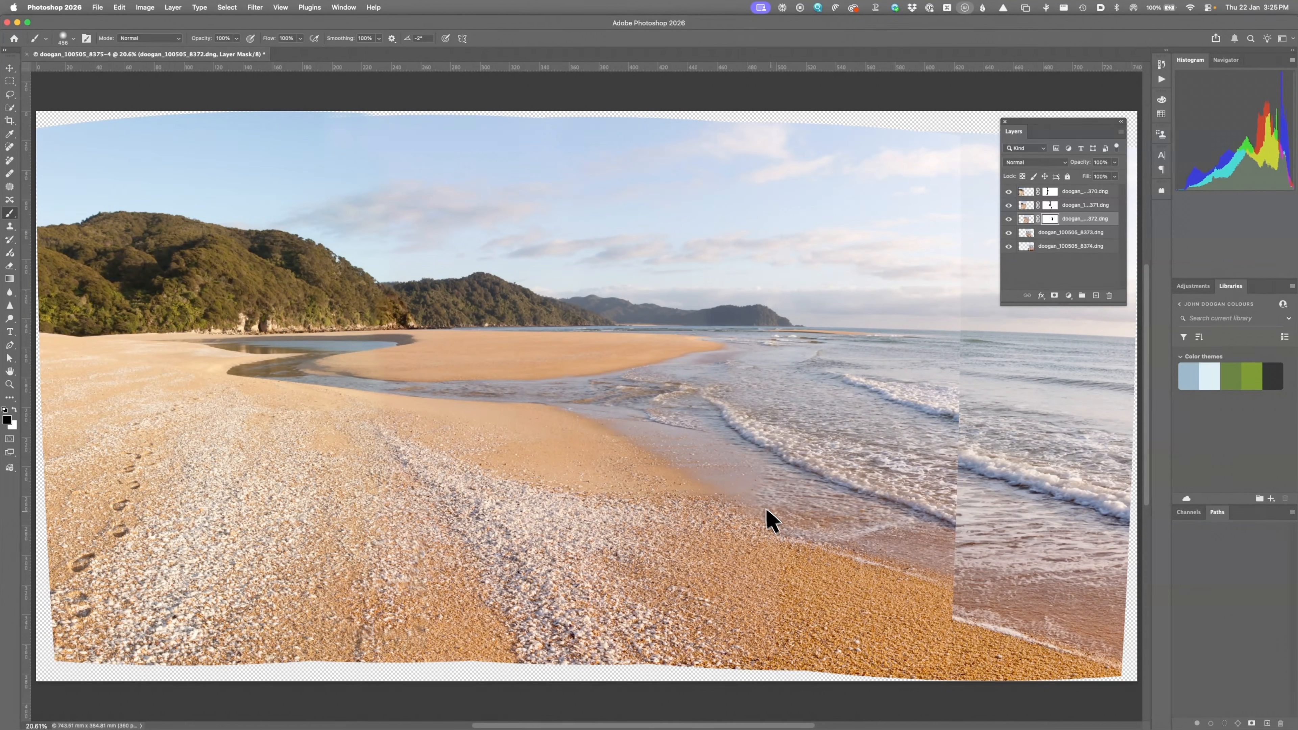
pyautogui.press('5')
pyautogui.click(749, 469)
# Step: Mask frame 8373 and paint black over the hard seam in the waves
pyautogui.click(1038, 241)
pyautogui.click(1054, 296)
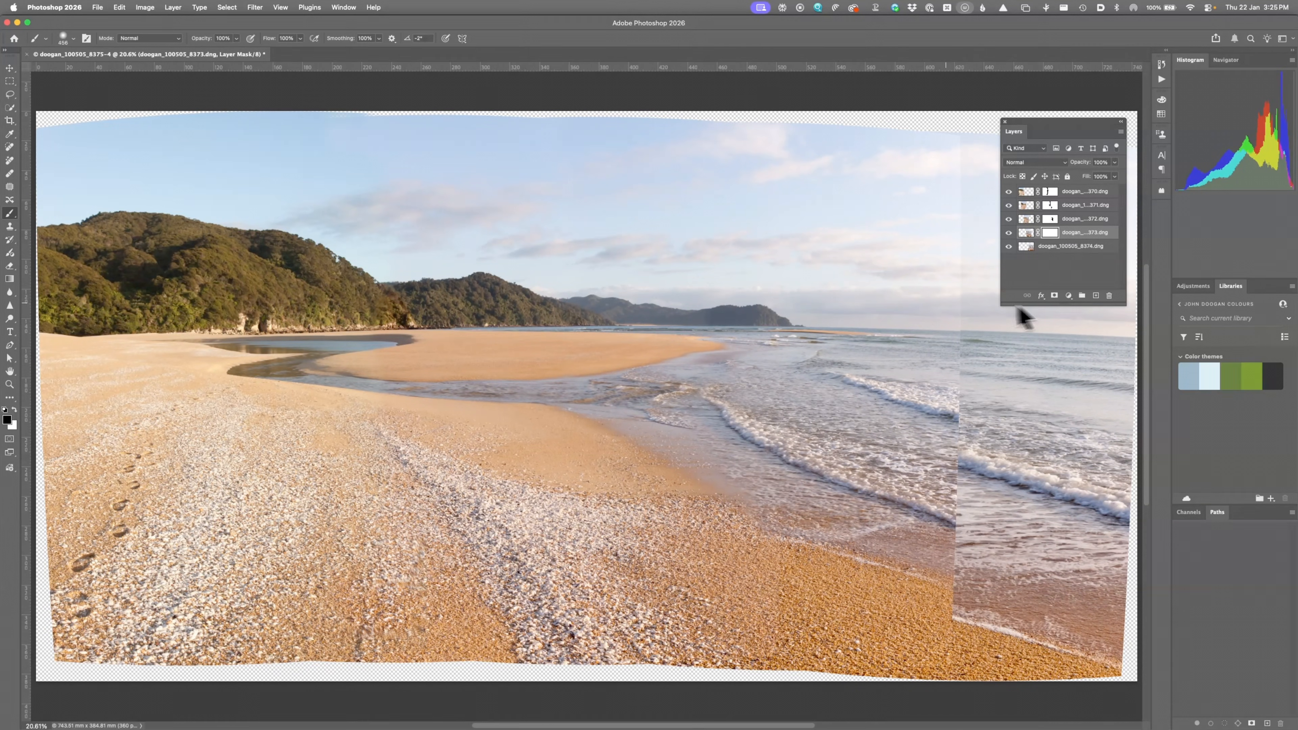
pyautogui.click(944, 461)
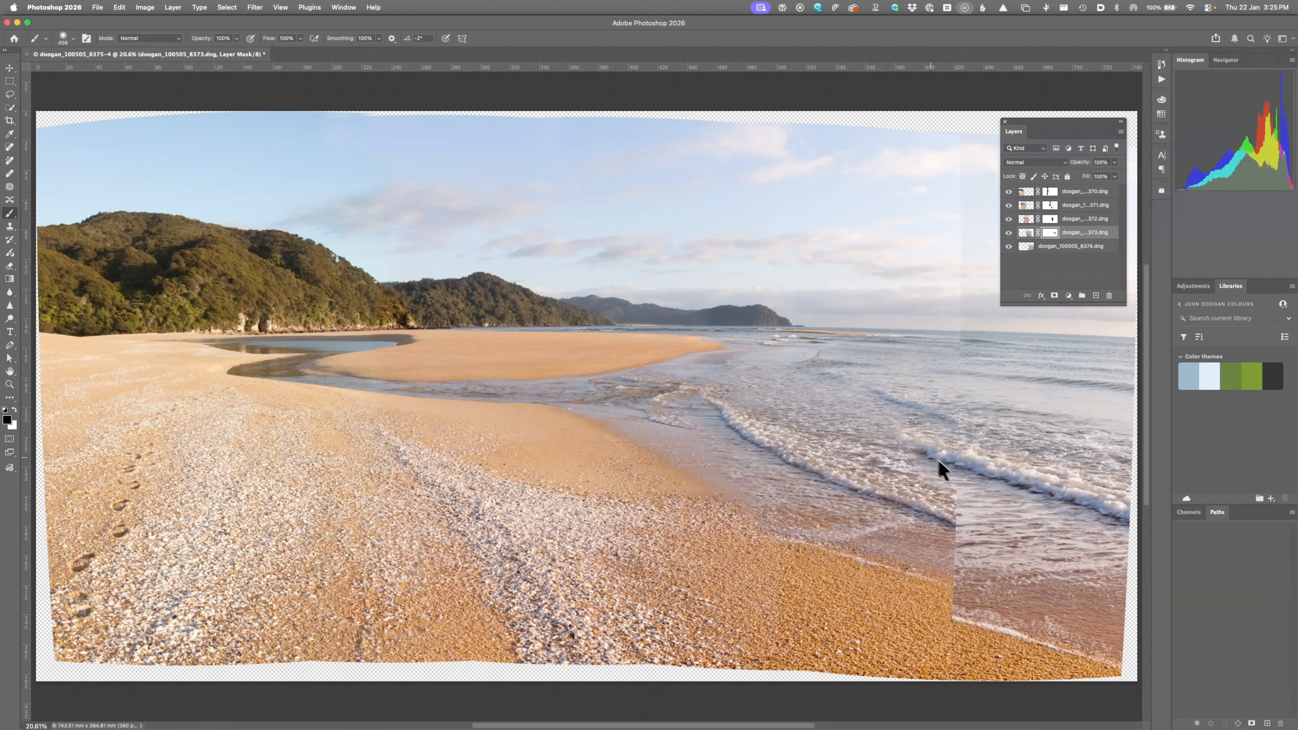
pyautogui.moveTo(973, 498)
pyautogui.mouseDown()
pyautogui.moveTo(881, 453)
pyautogui.moveTo(841, 440)
pyautogui.moveTo(898, 461)
pyautogui.moveTo(827, 449)
pyautogui.mouseUp()
pyautogui.press('x')
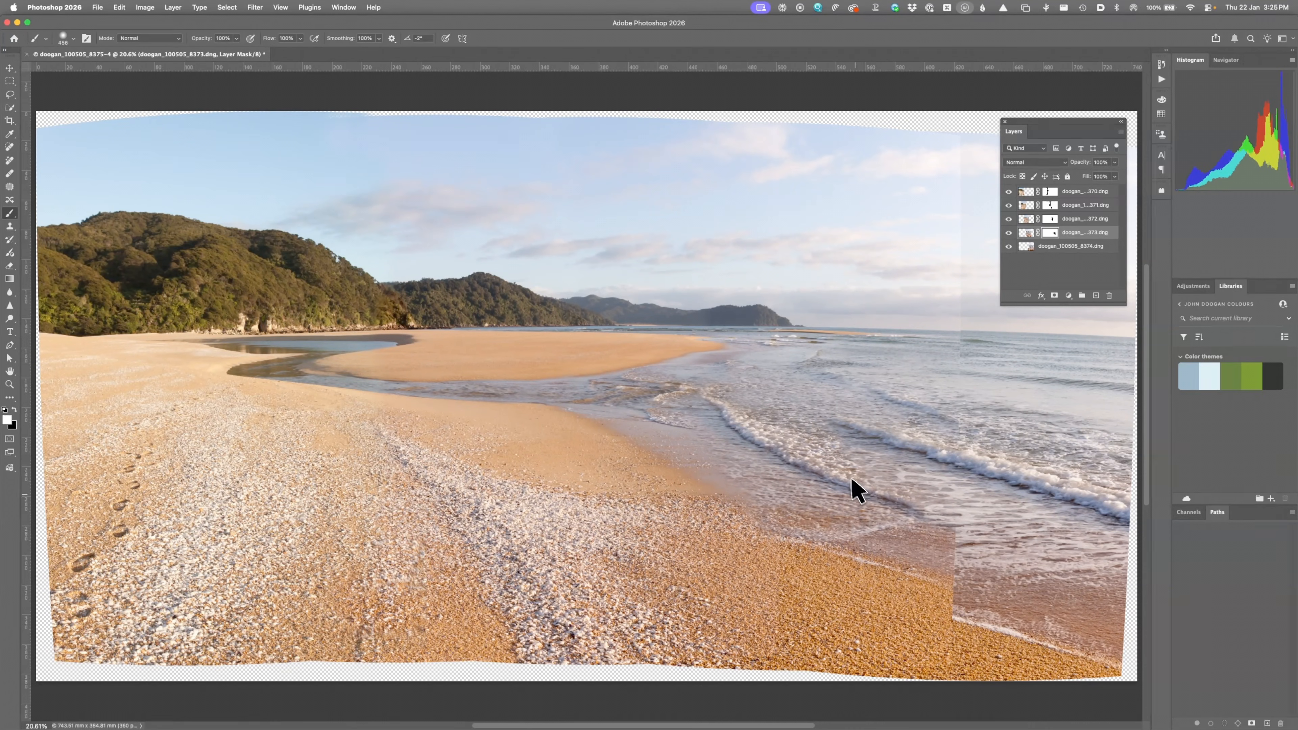
# Step: Paint black again to blend the shoreline seam further
pyautogui.press('x')
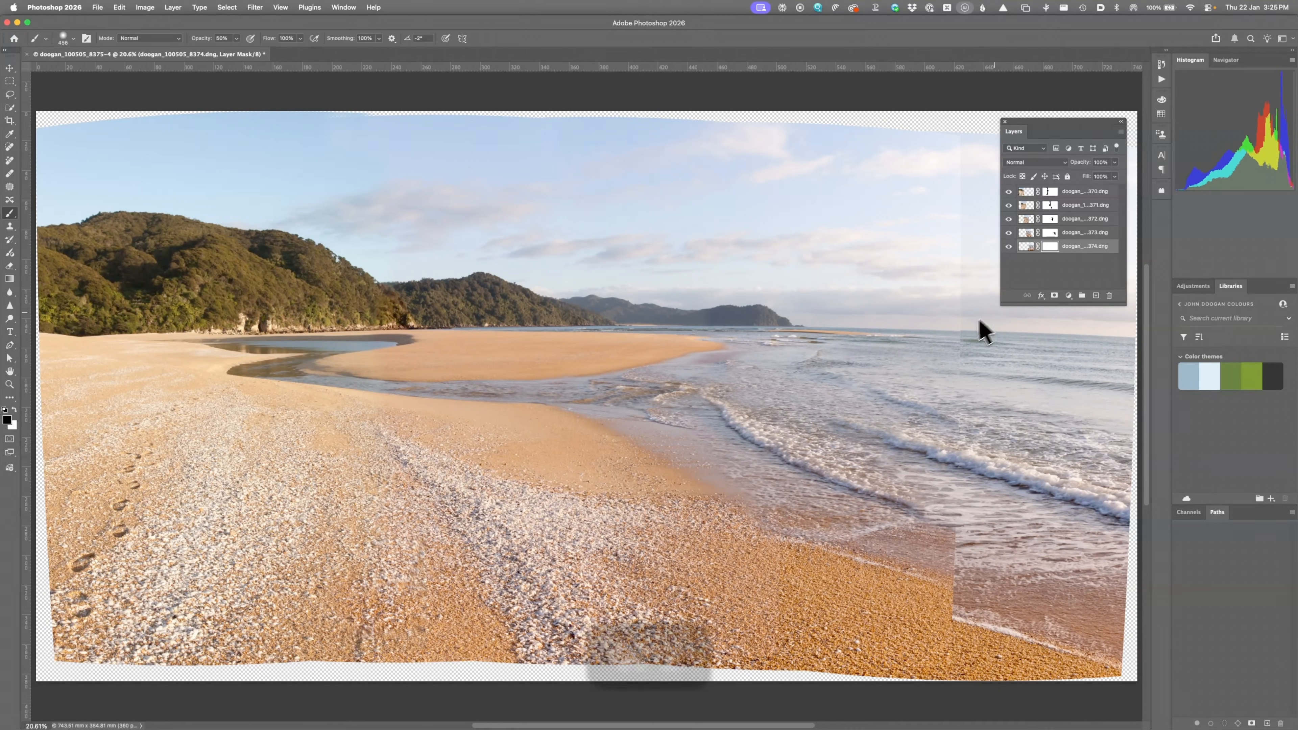
pyautogui.moveTo(959, 429)
pyautogui.mouseDown()
pyautogui.moveTo(868, 556)
pyautogui.moveTo(897, 589)
pyautogui.moveTo(881, 516)
pyautogui.moveTo(918, 524)
pyautogui.moveTo(907, 640)
pyautogui.mouseUp()
pyautogui.moveTo(1053, 123)
pyautogui.mouseDown()
pyautogui.moveTo(300, 112)
pyautogui.moveTo(221, 85)
pyautogui.moveTo(432, 76)
pyautogui.moveTo(302, 74)
pyautogui.mouseUp()
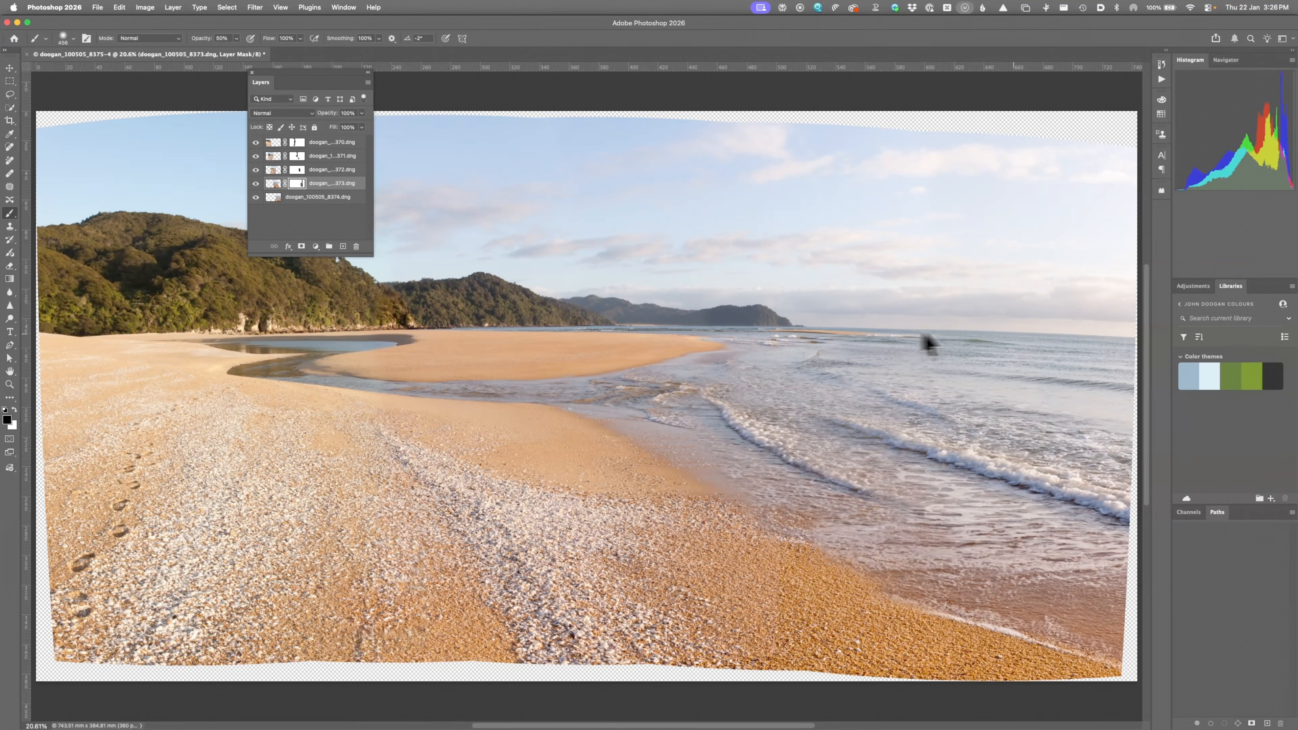
# Step: Toggle layers 370 and 371 off and on to check coverage, then select all five layers 370 through 8374
pyautogui.click(261, 143)
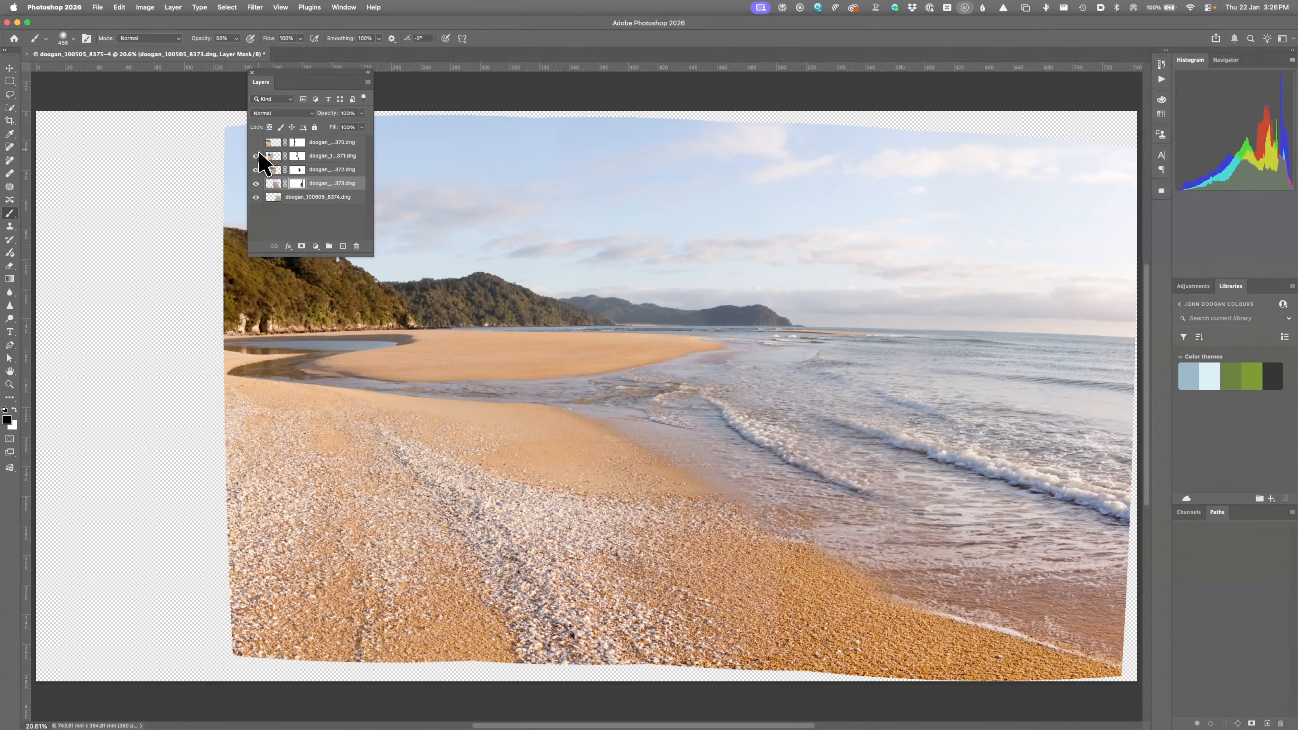
pyautogui.click(256, 155)
pyautogui.click(256, 142)
pyautogui.click(256, 156)
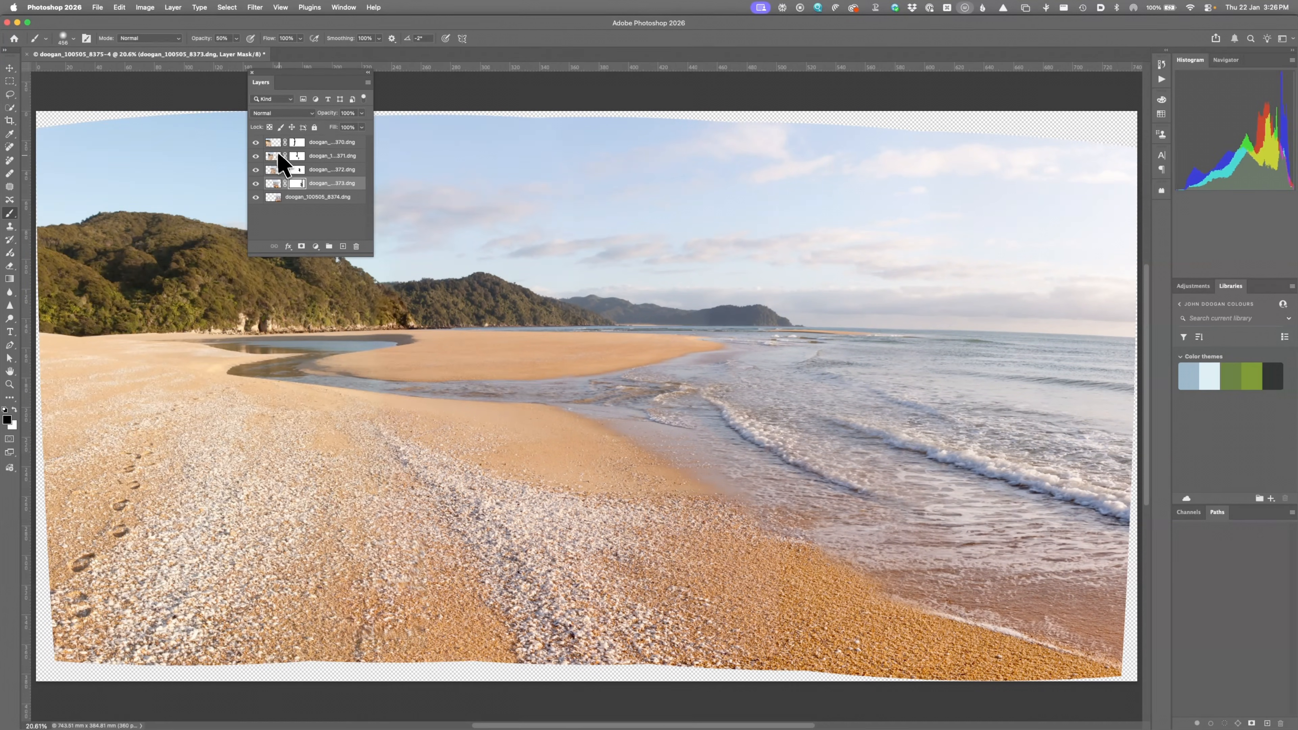
pyautogui.click(270, 146)
pyautogui.click(274, 199)
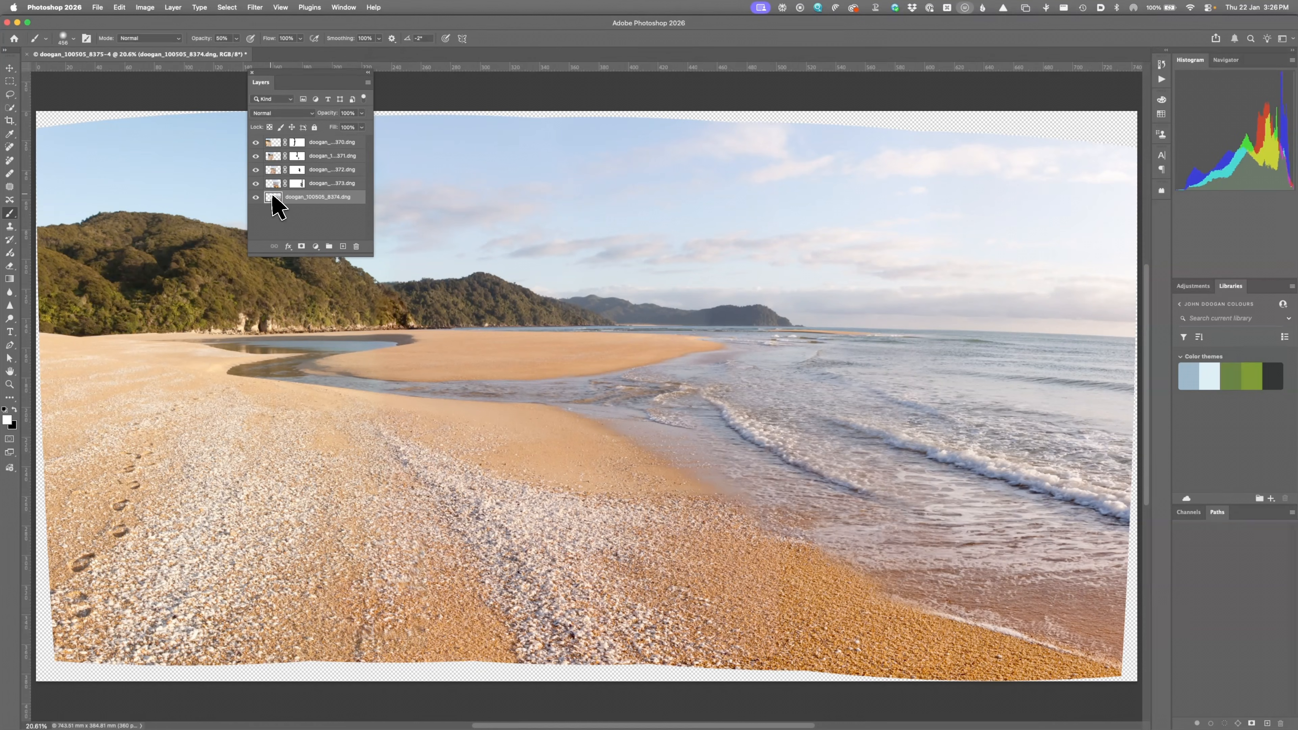
pyautogui.click(276, 146)
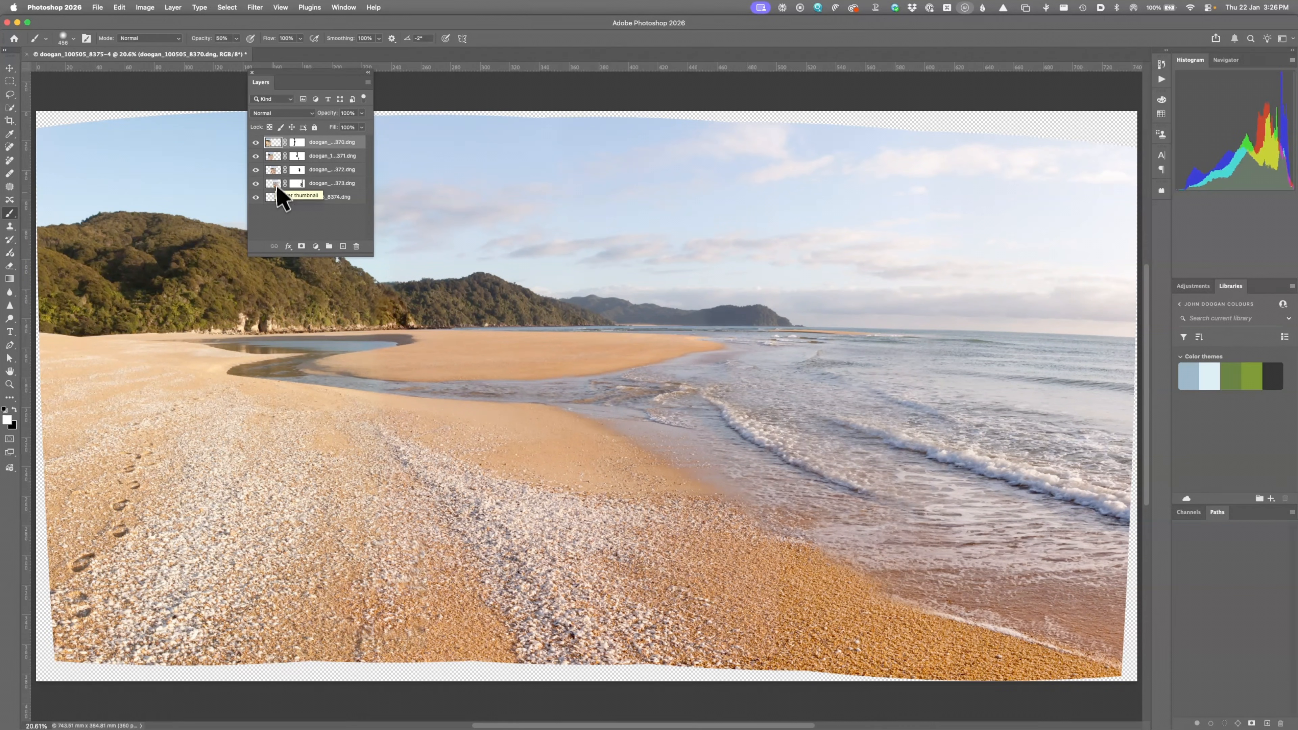
pyautogui.keyDown('shift'); pyautogui.click(275, 197); pyautogui.keyUp('shift')
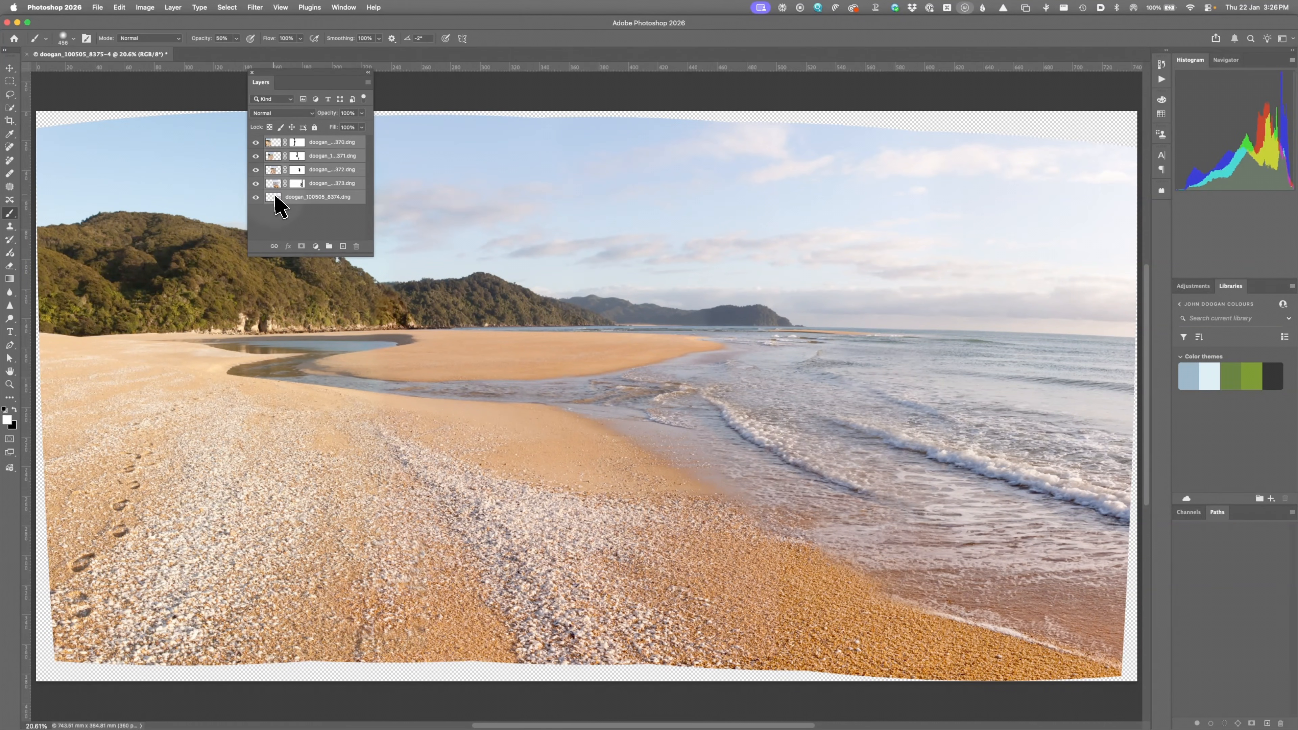
# Step: Convert the five selected beach layers into a single smart object
pyautogui.rightClick(339, 206)
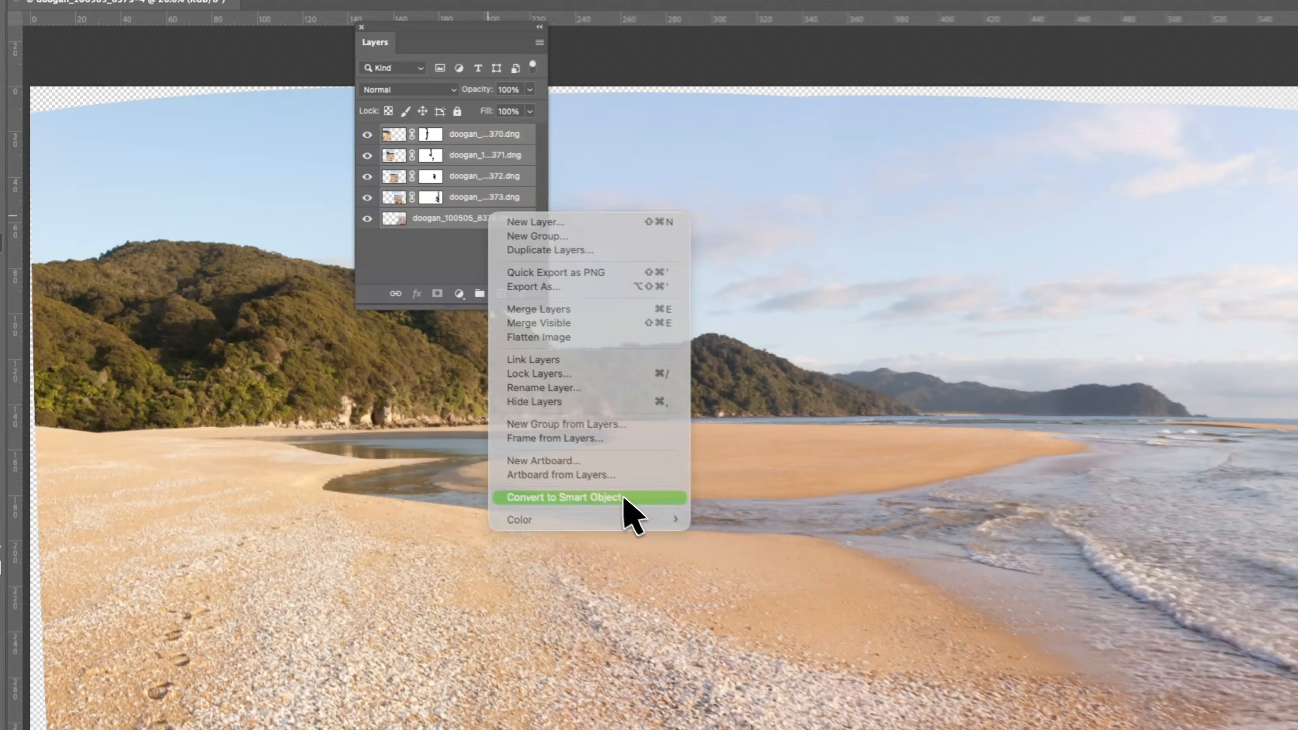
pyautogui.click(395, 379)
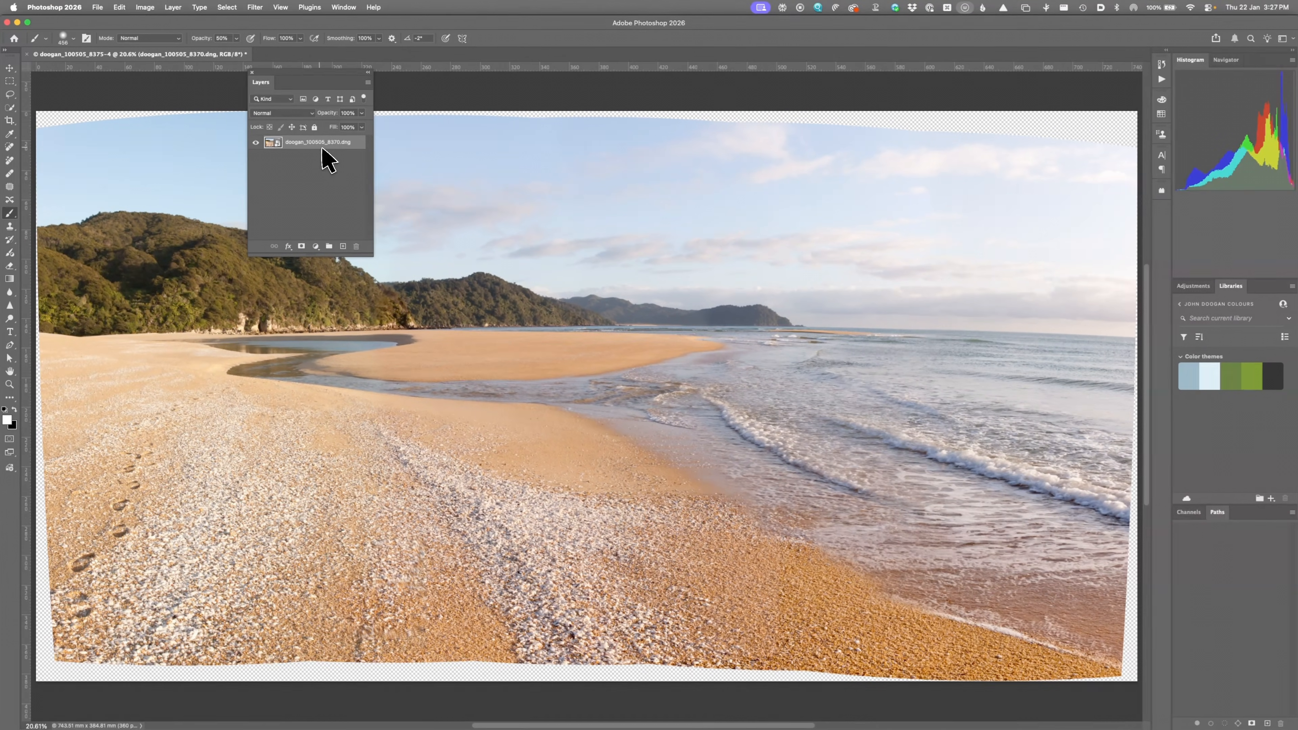
# Step: Drag a horizontal guide from the top ruler and fine-tune it onto the sea horizon
pyautogui.moveTo(797, 67); pyautogui.dragTo(806, 322)
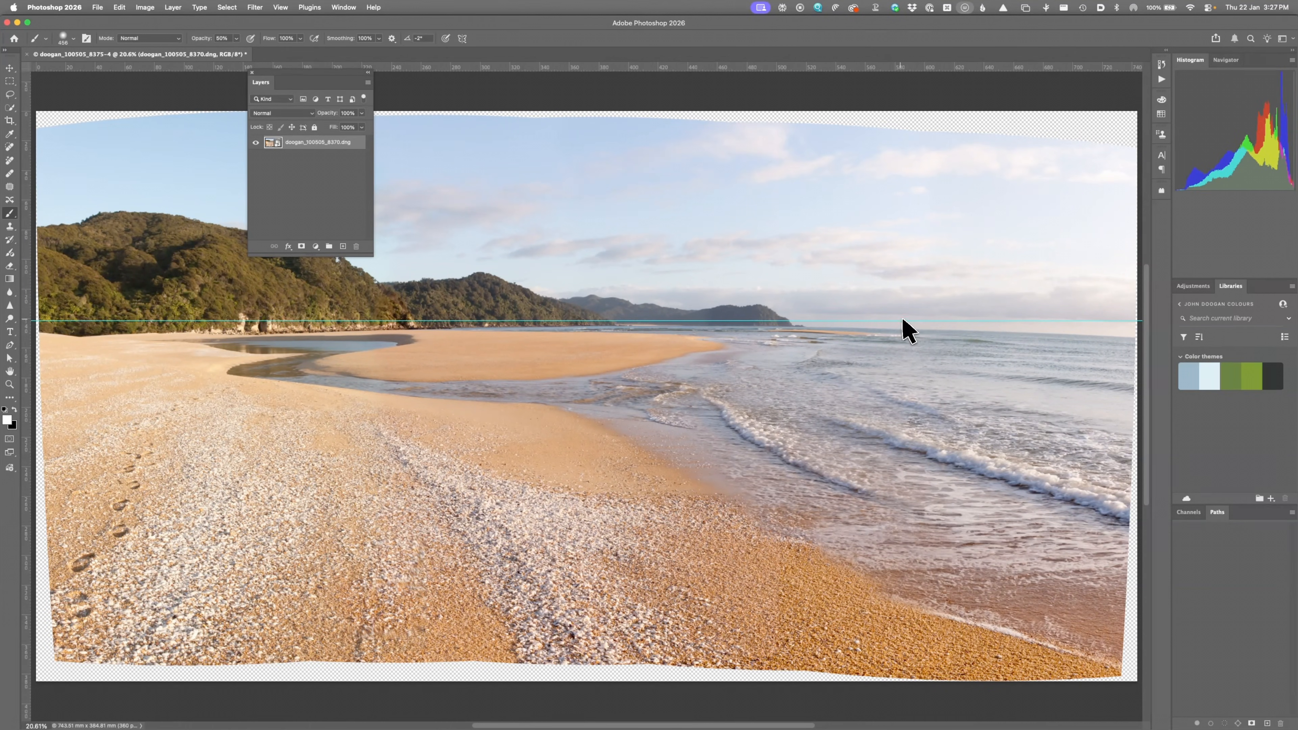
pyautogui.moveTo(900, 322); pyautogui.dragTo(903, 328)
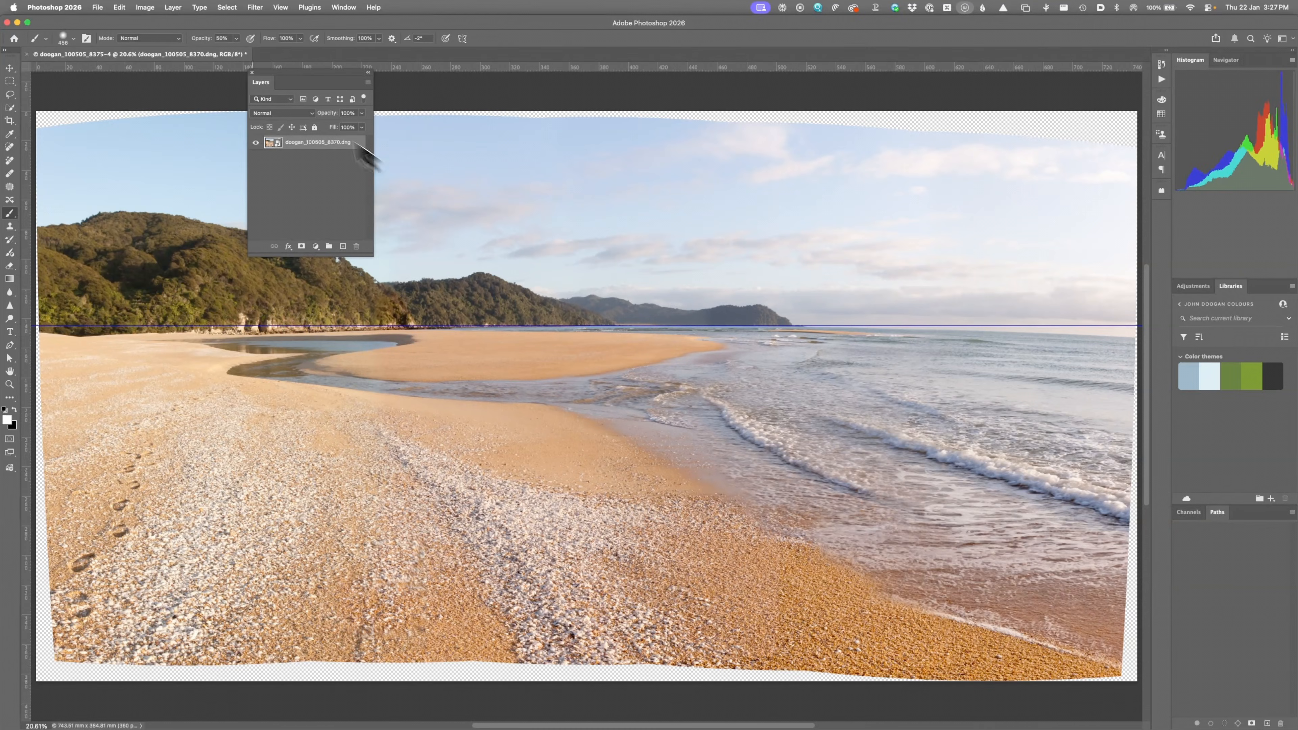
pyautogui.click(119, 7)
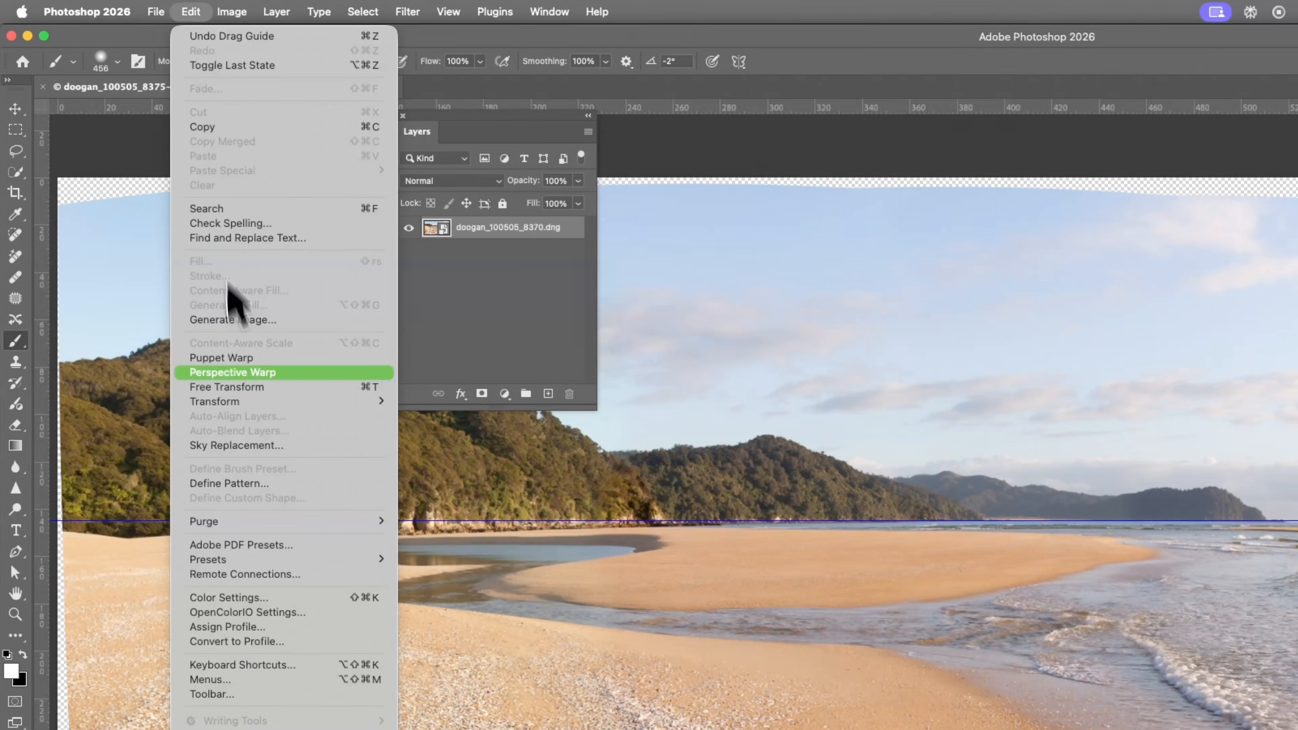
# Step: Start Puppet Warp and anchor it with pins in the sky and at the bottom edge
pyautogui.click(232, 359)
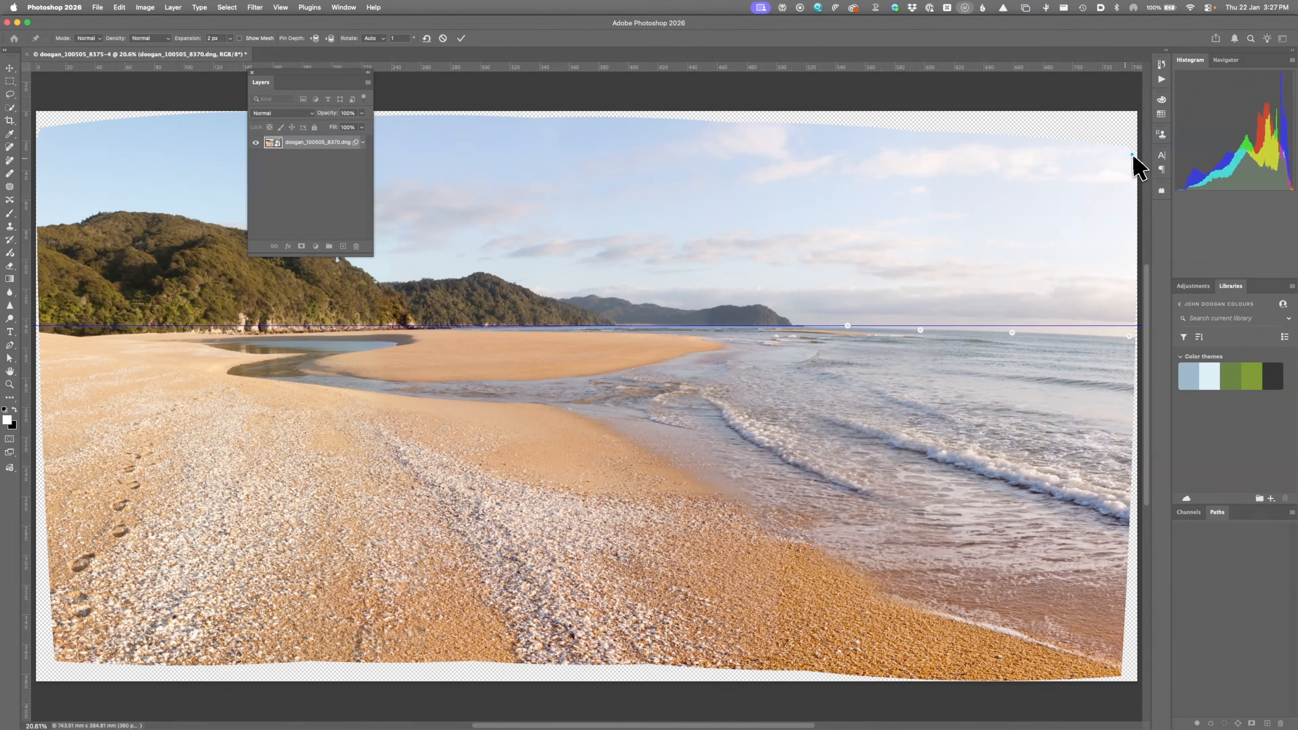
pyautogui.click(870, 131)
pyautogui.click(511, 120)
pyautogui.click(923, 677)
# Step: Pin the right side of the horizon and lift those pins up onto the guide
pyautogui.moveTo(1130, 337); pyautogui.dragTo(1131, 328)
pyautogui.moveTo(1013, 333); pyautogui.dragTo(1012, 326)
pyautogui.moveTo(921, 331); pyautogui.dragTo(850, 325)
pyautogui.rightClick(848, 326)
pyautogui.click(848, 329)
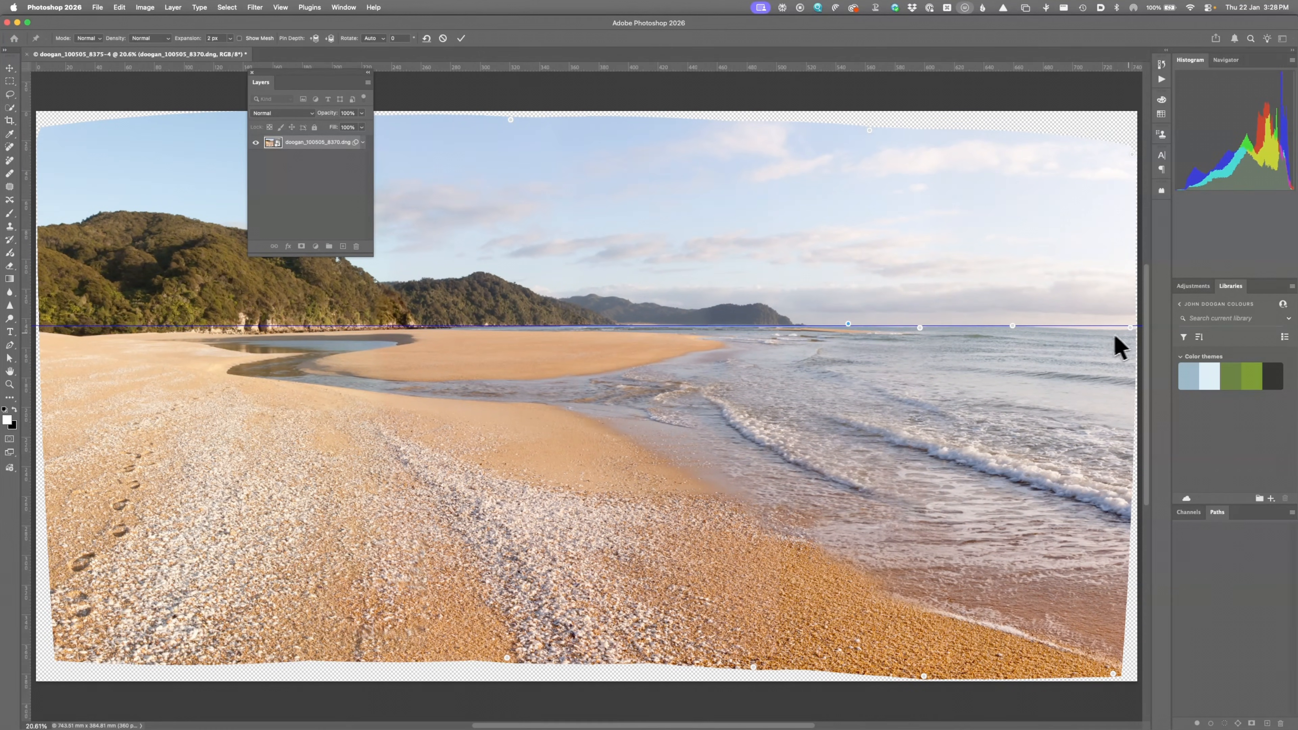
pyautogui.moveTo(1131, 327); pyautogui.dragTo(1132, 327)
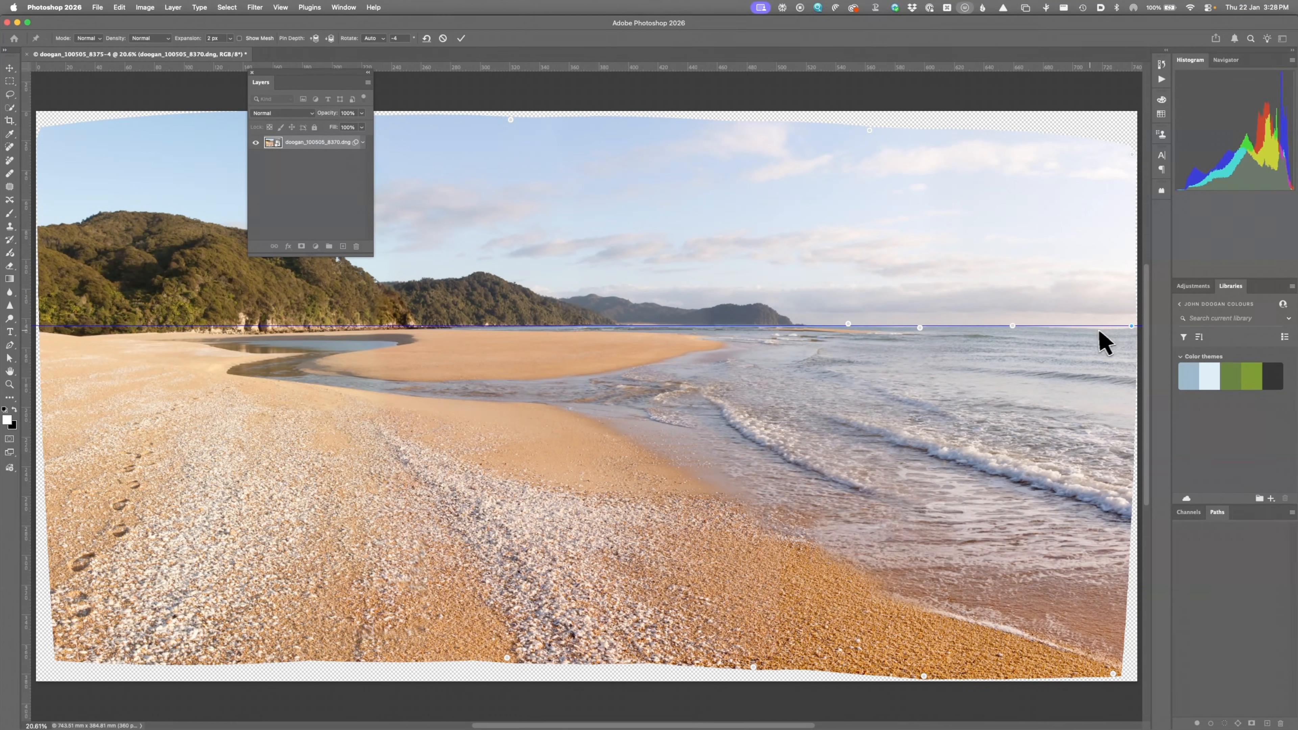
pyautogui.click(1086, 326)
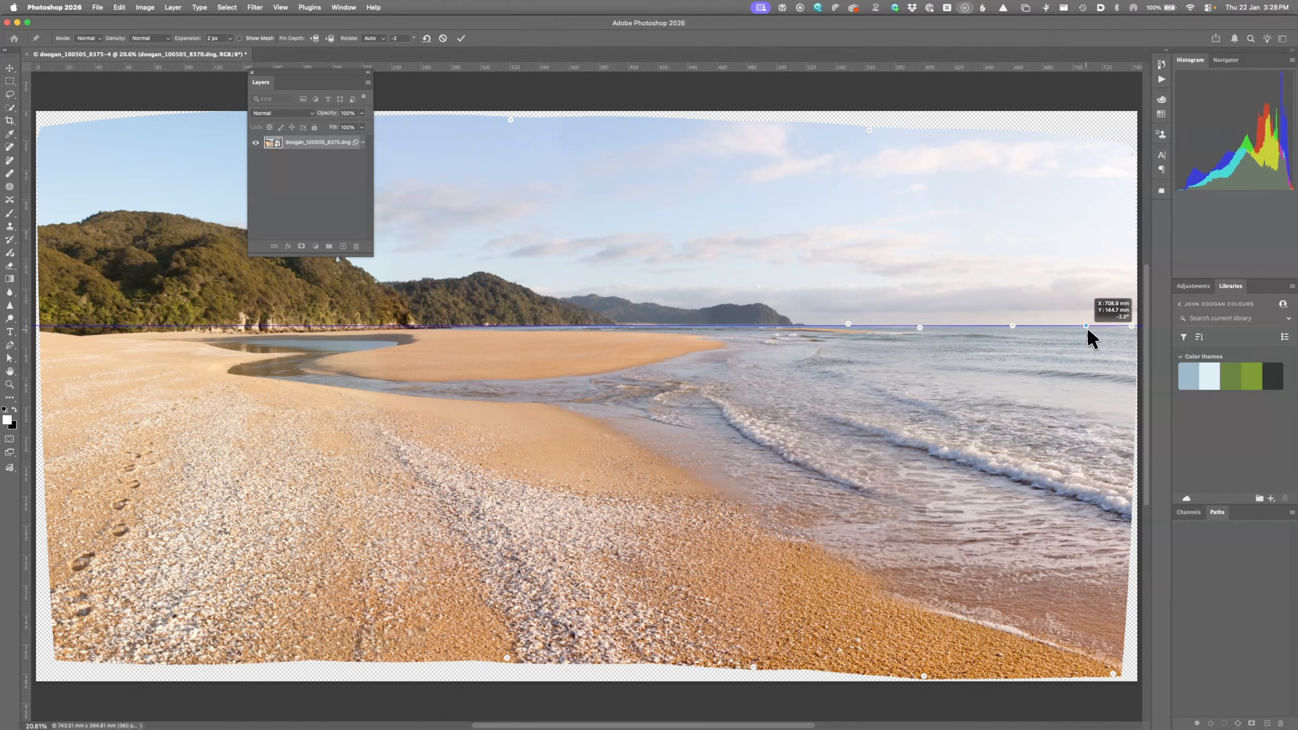
pyautogui.click(1132, 326)
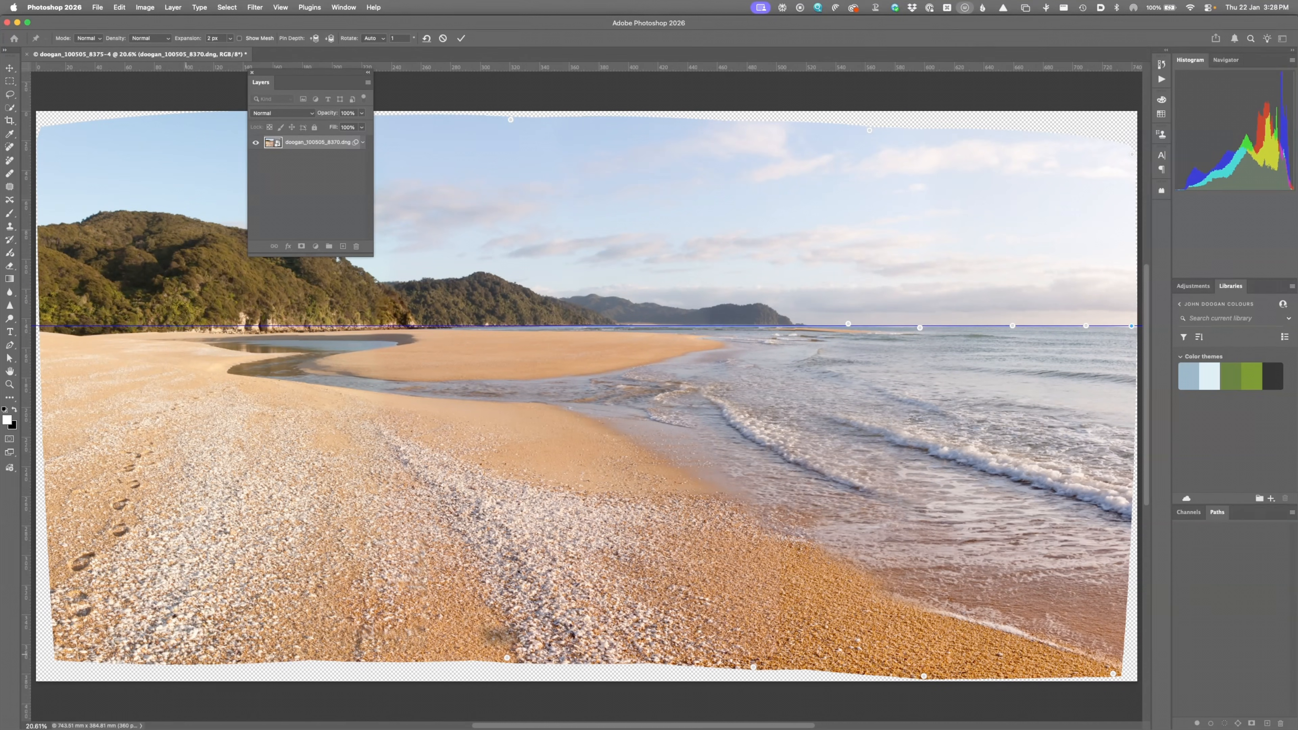
# Step: Pin the bottom edge and stretch it into both lower canvas corners and the bottom border
pyautogui.click(59, 657)
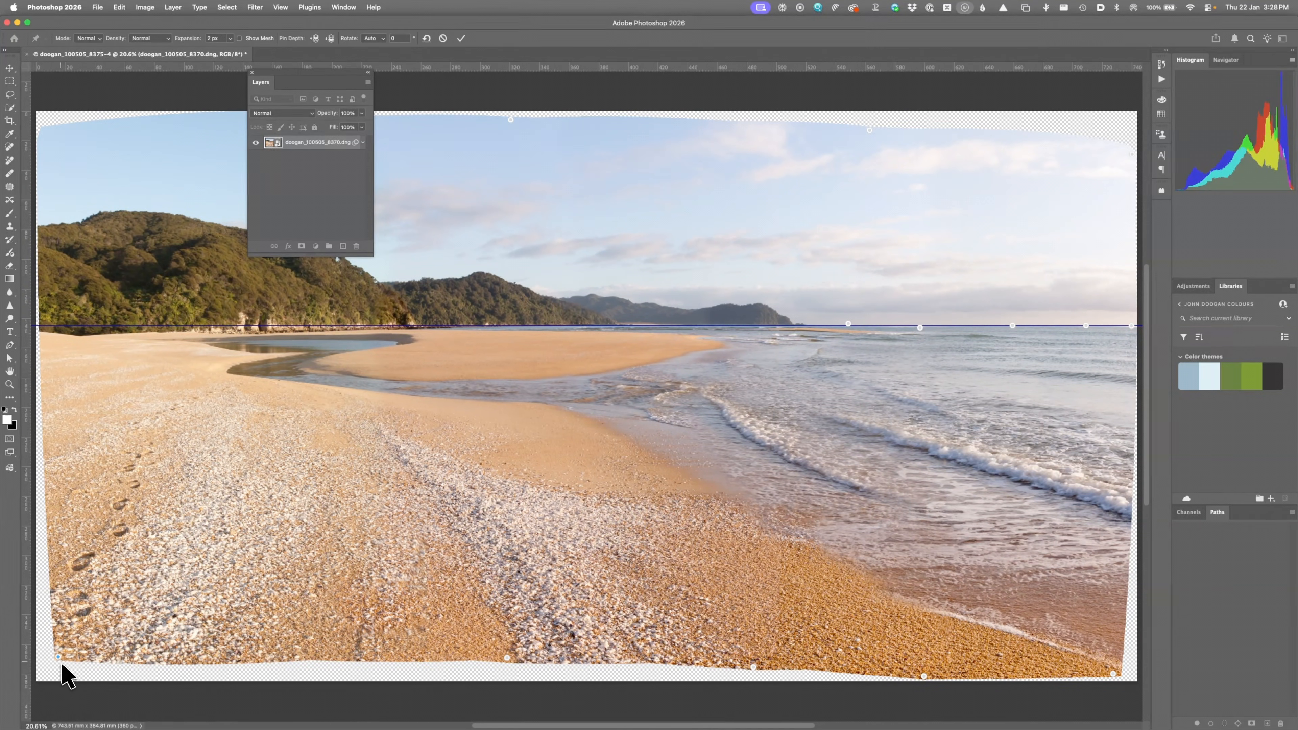
pyautogui.moveTo(59, 657); pyautogui.dragTo(33, 680)
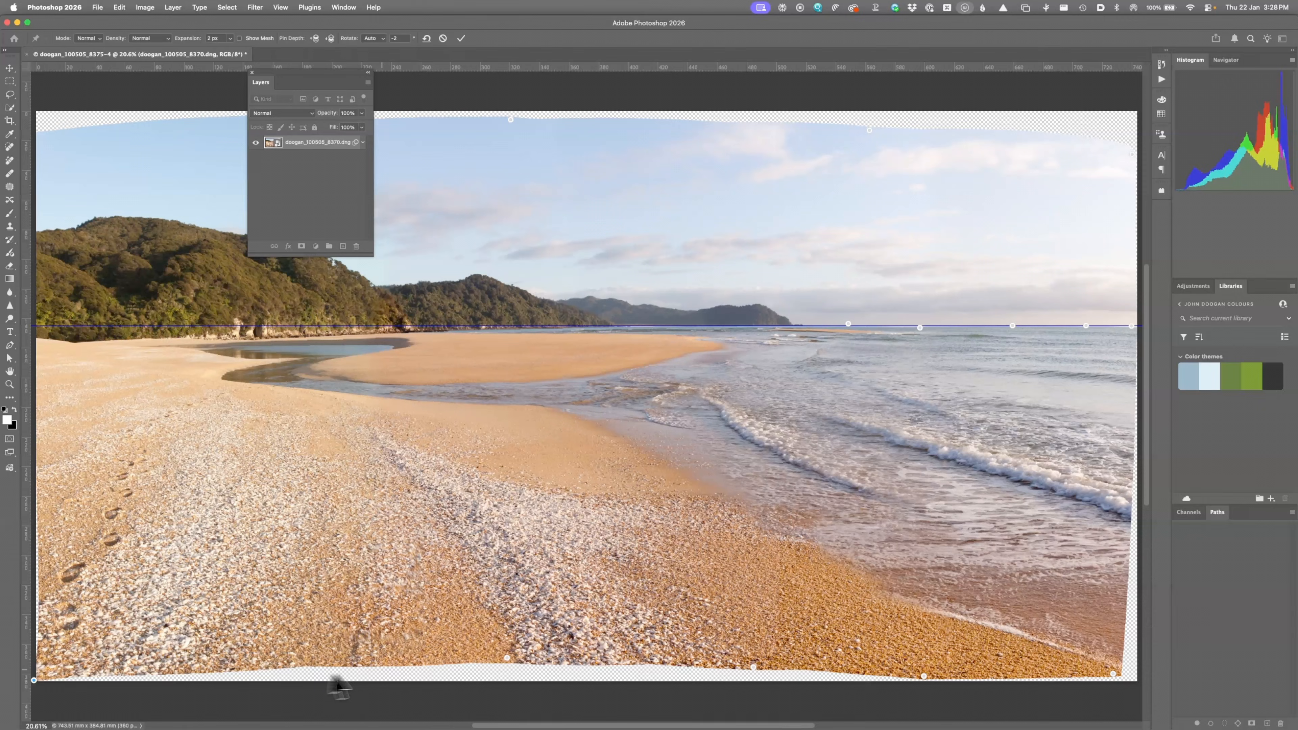
pyautogui.moveTo(508, 659); pyautogui.dragTo(509, 681)
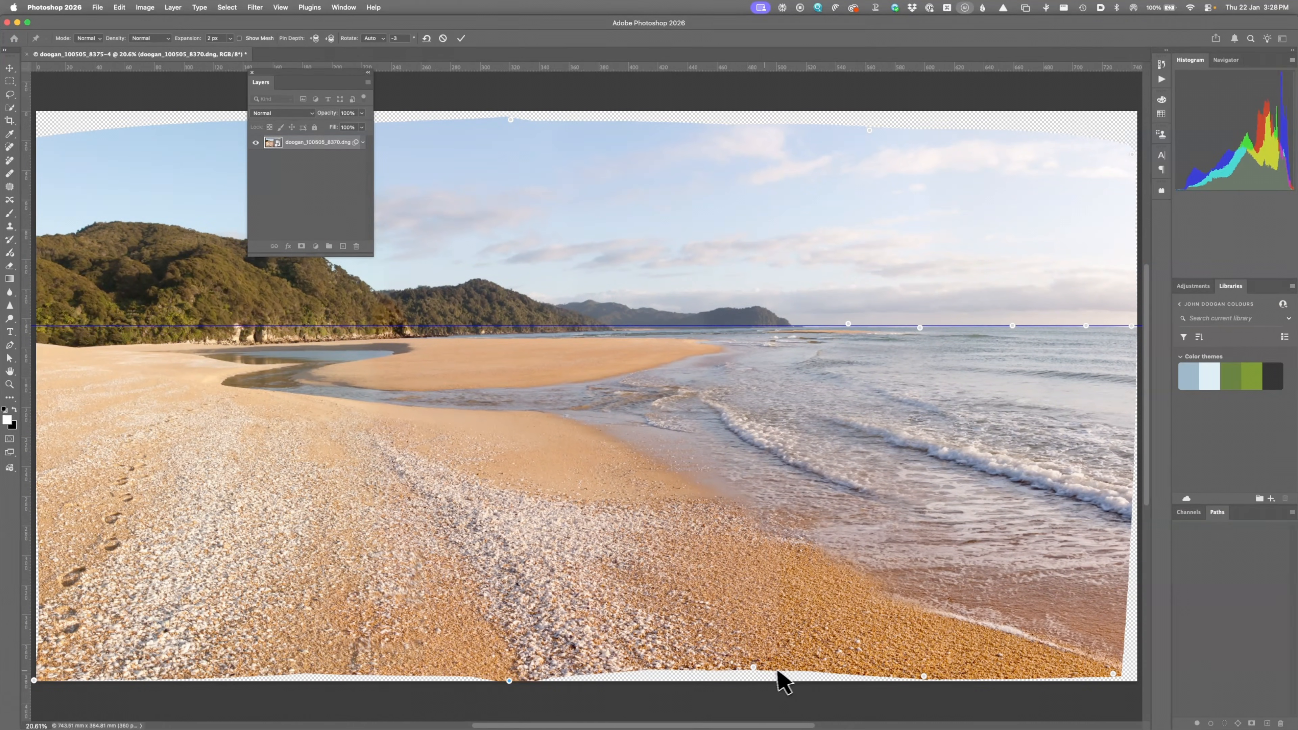
pyautogui.moveTo(754, 668); pyautogui.dragTo(757, 679)
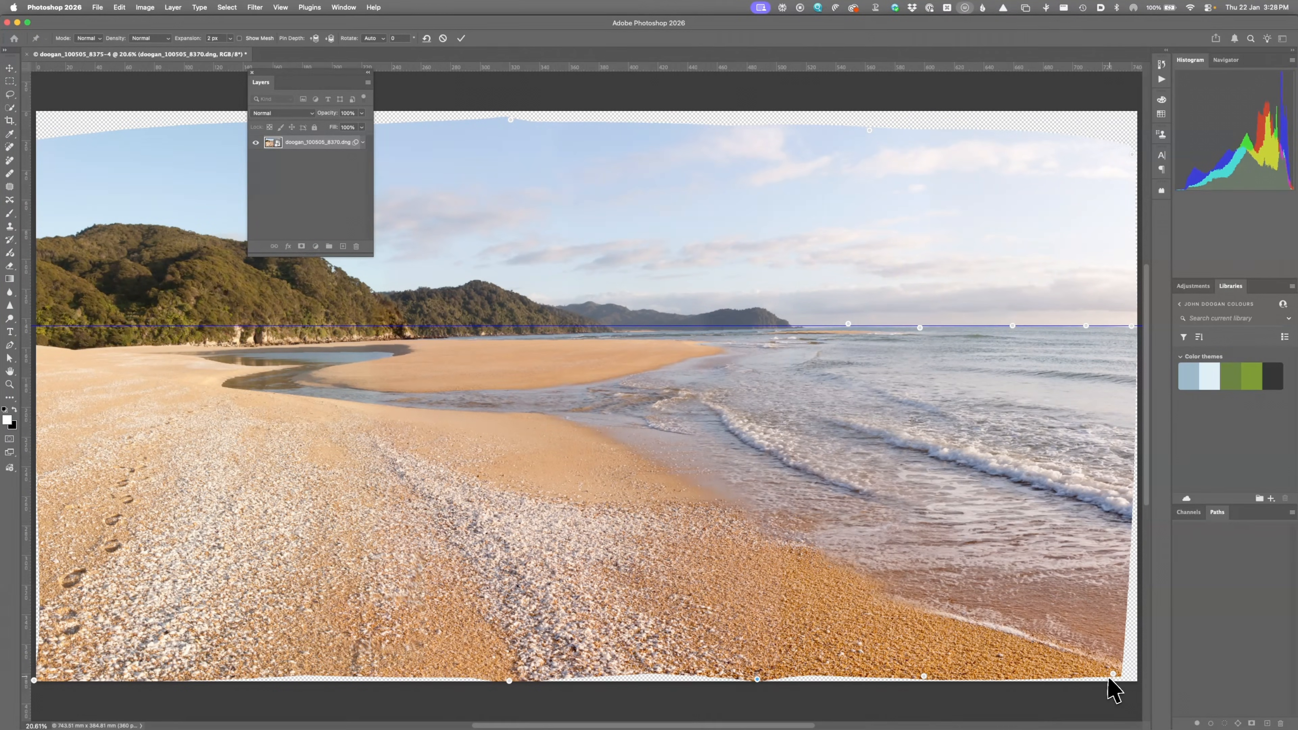
pyautogui.moveTo(1114, 675); pyautogui.dragTo(1135, 680)
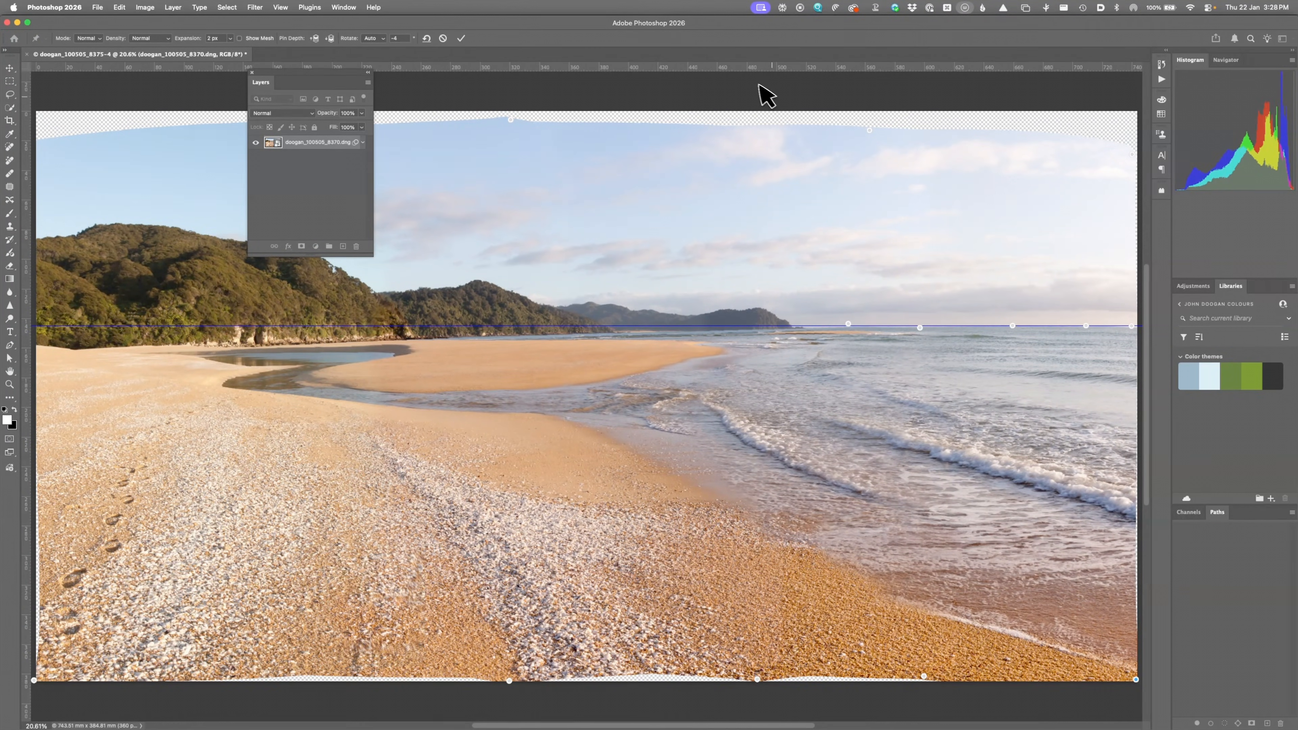
# Step: Stretch the sky's top edge up to the canvas top, including both upper corners
pyautogui.moveTo(870, 131); pyautogui.dragTo(874, 111)
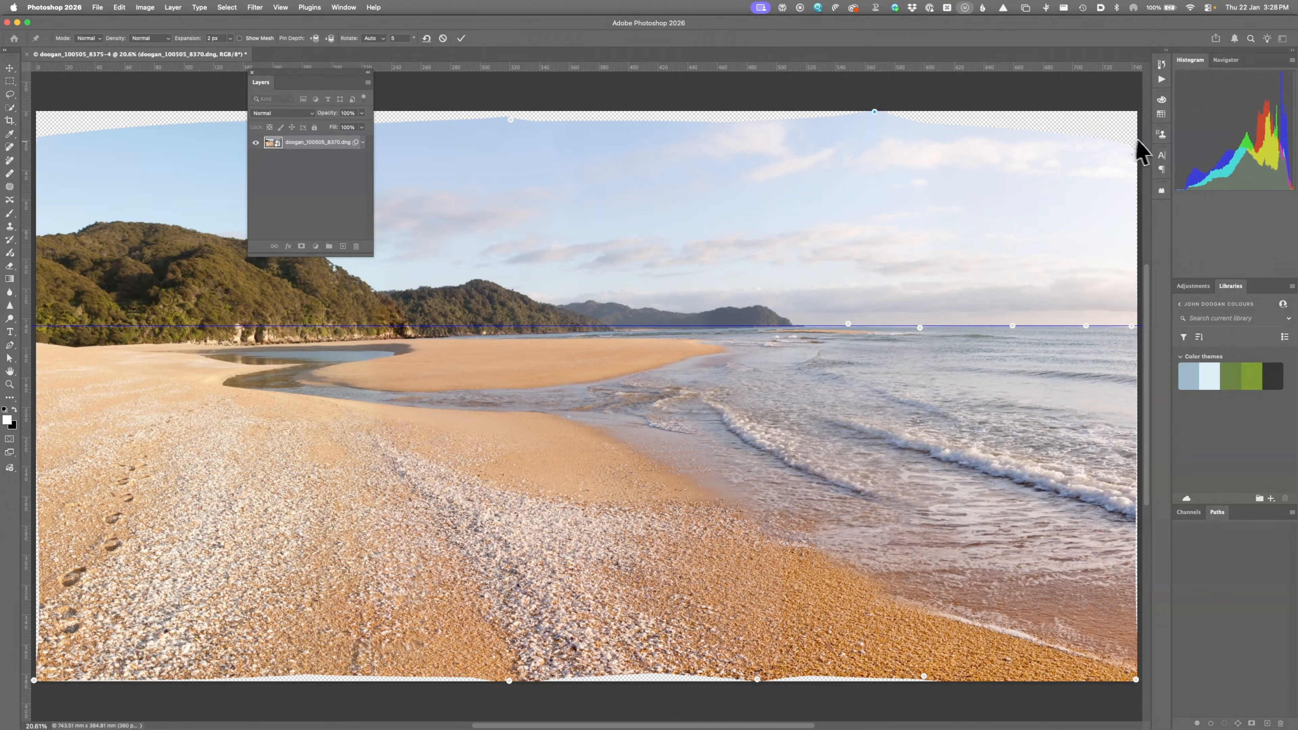
pyautogui.moveTo(1133, 156); pyautogui.dragTo(1136, 120)
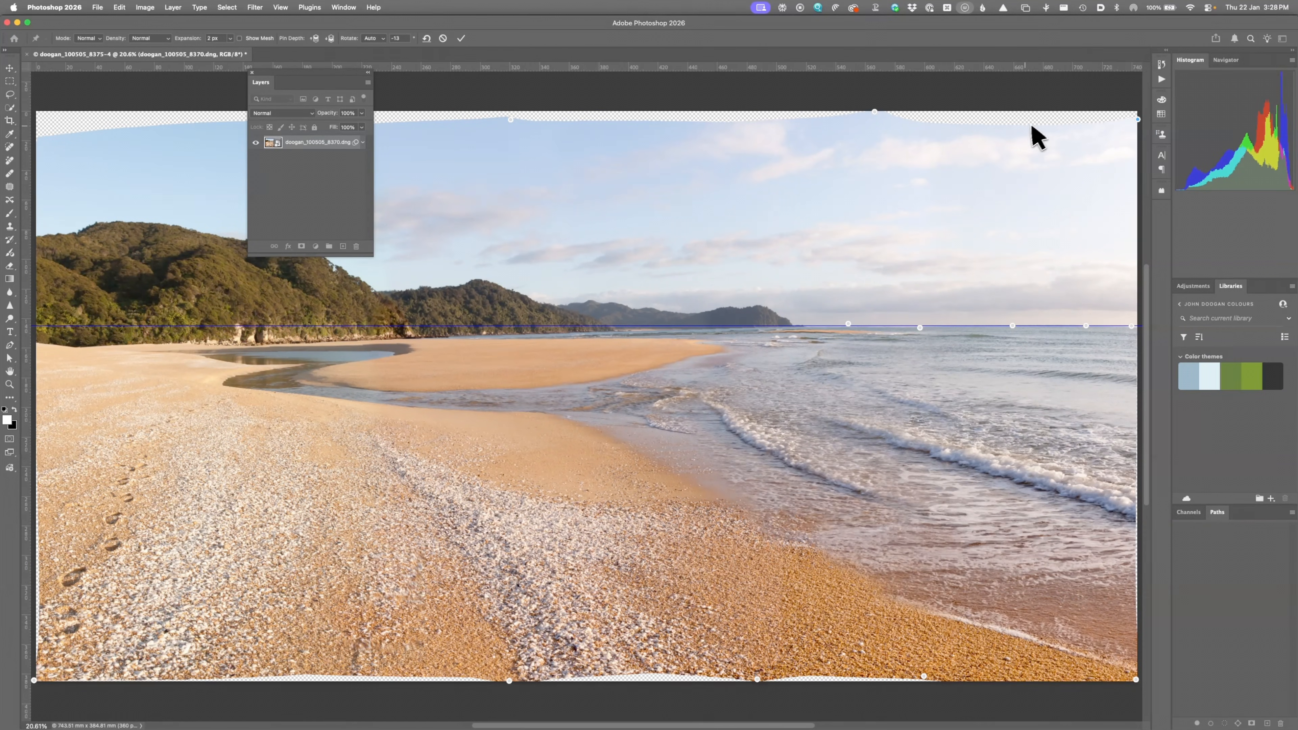
pyautogui.moveTo(1027, 137); pyautogui.dragTo(1028, 114)
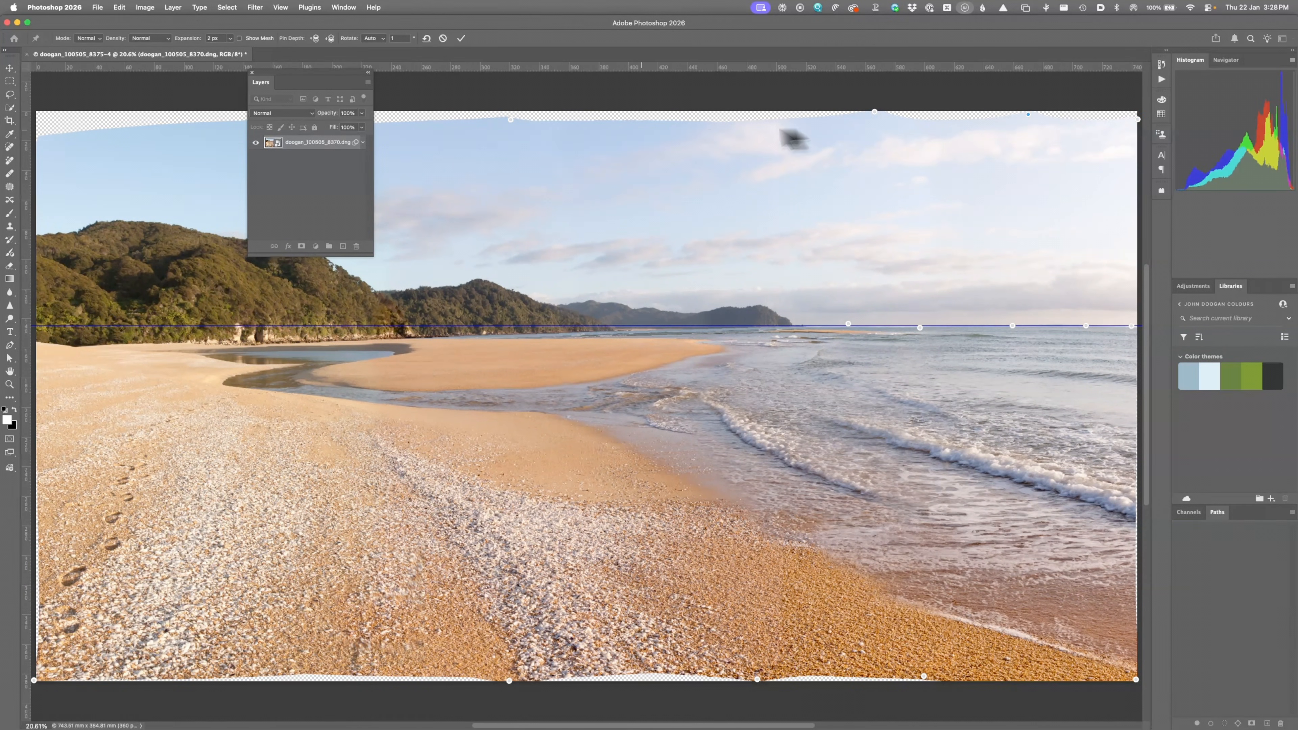
pyautogui.moveTo(51, 145); pyautogui.dragTo(41, 118)
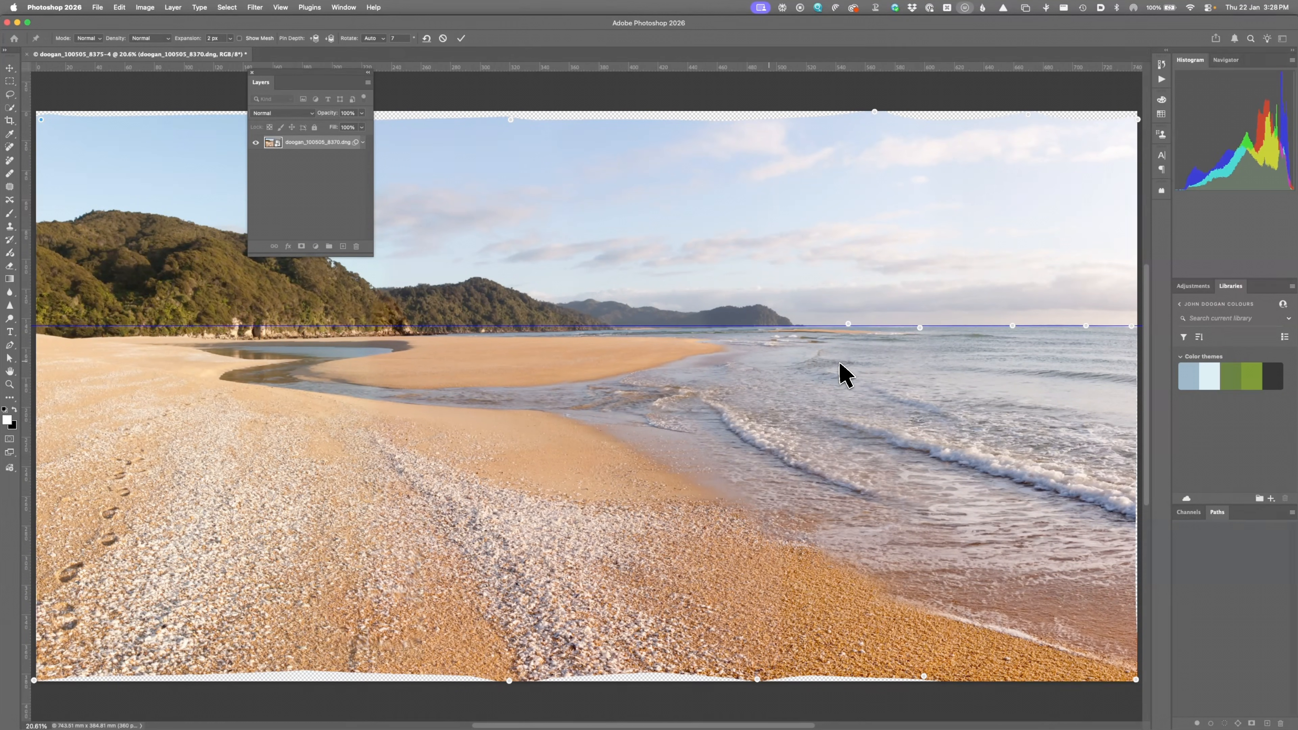
# Step: Commit the Puppet Warp, hide guides, save doogan_100505_8370-Edit-2.psd and close it
pyautogui.press('Return')
pyautogui.press('super+h')
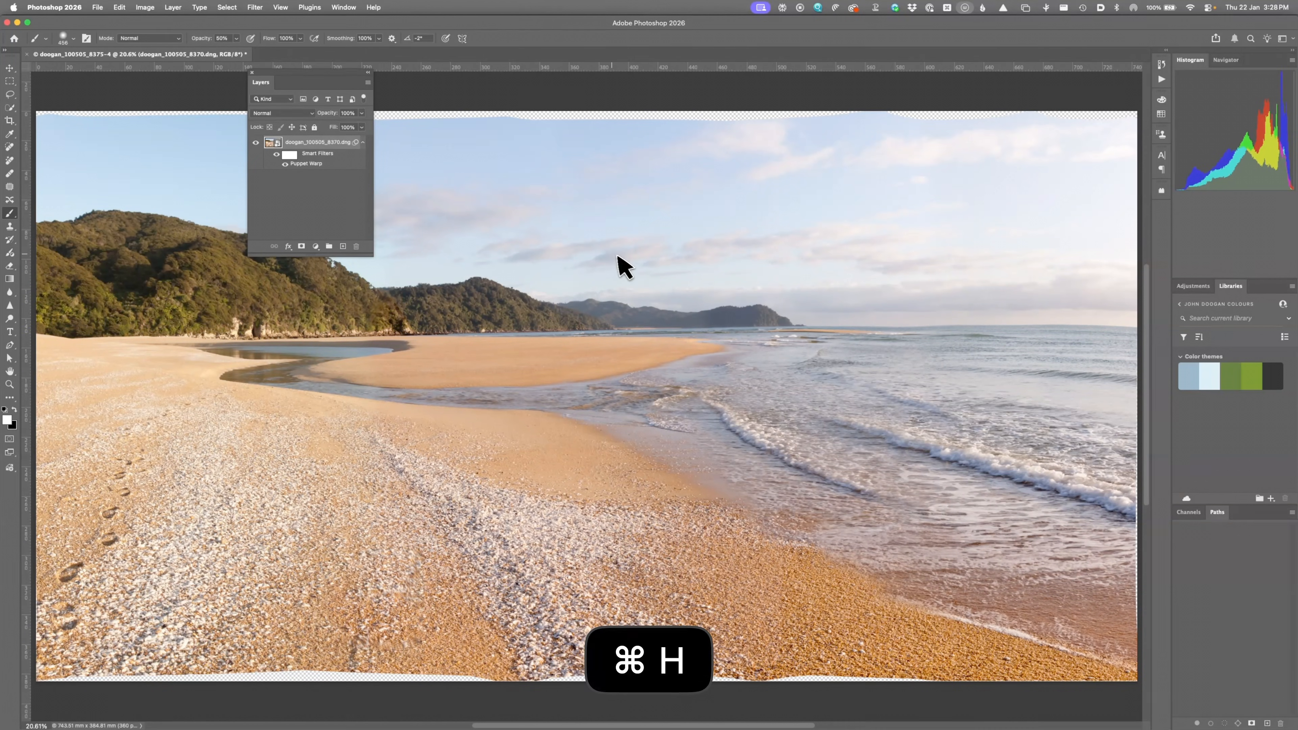
pyautogui.press('super+s')
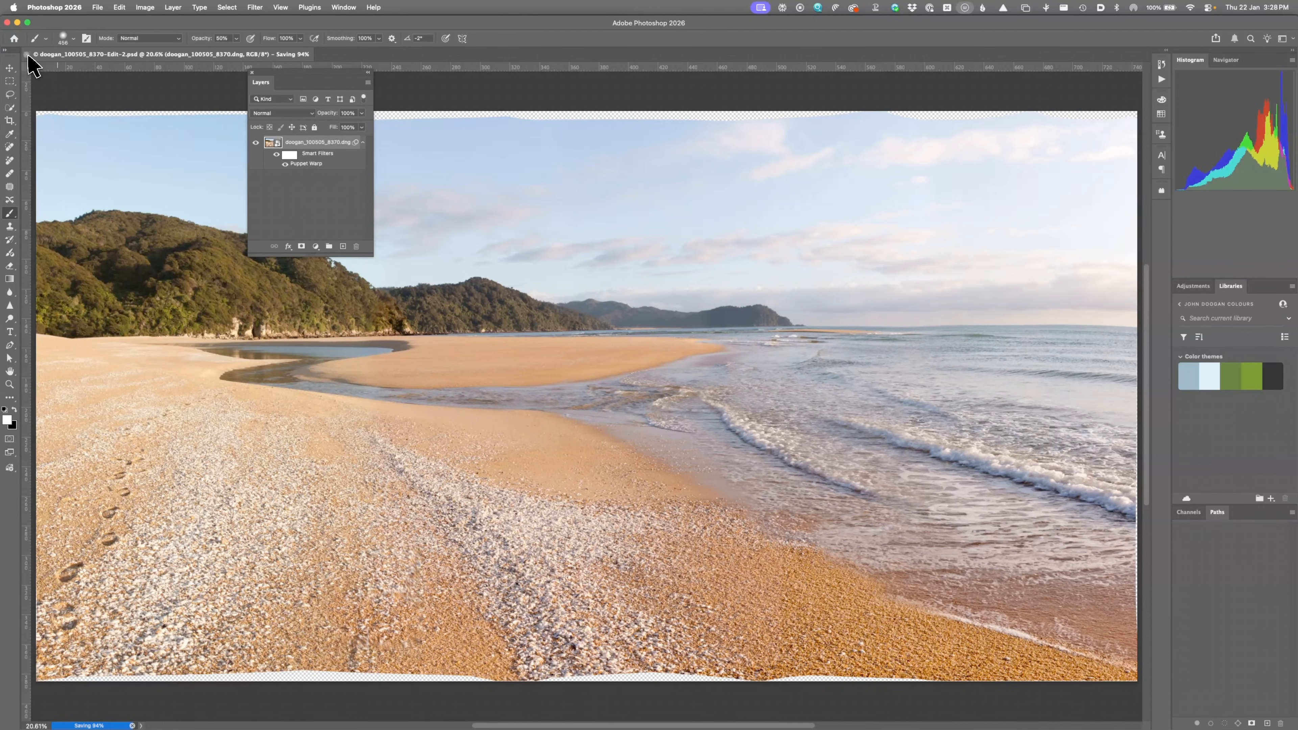
pyautogui.press('super+w')
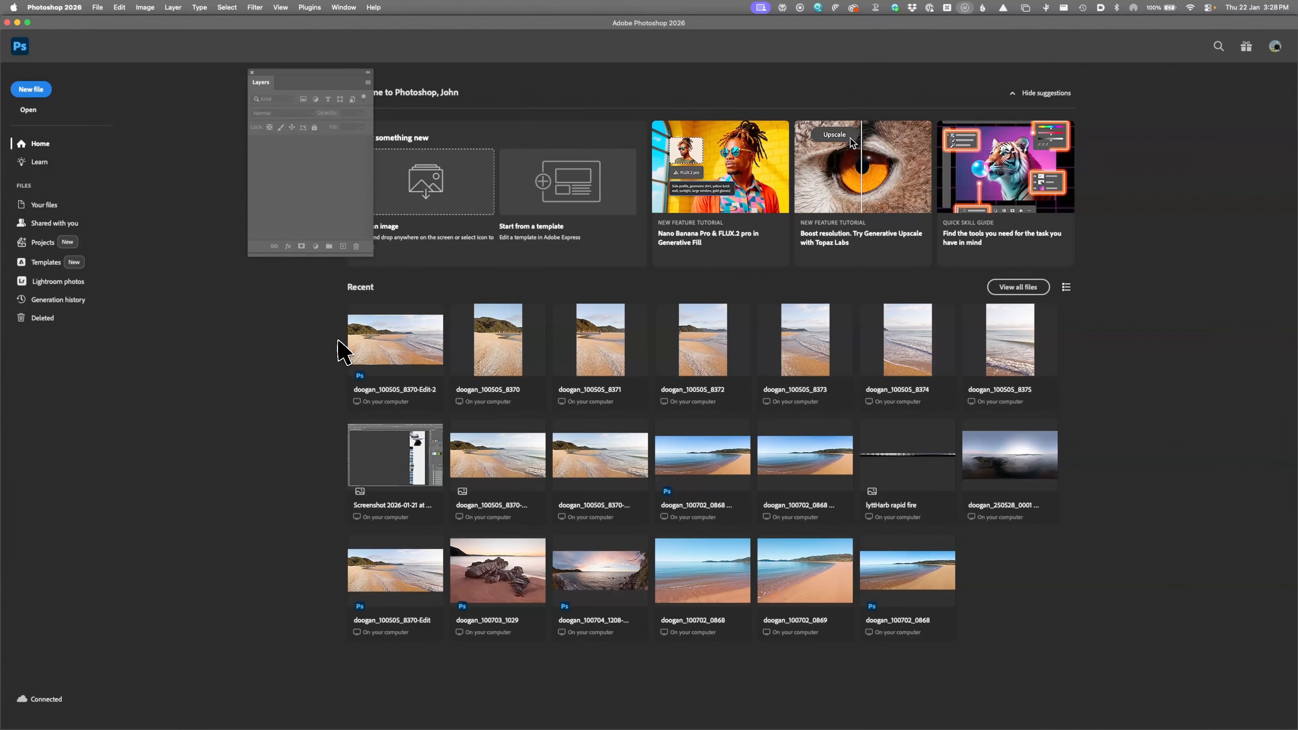
pyautogui.press('super+Tab')
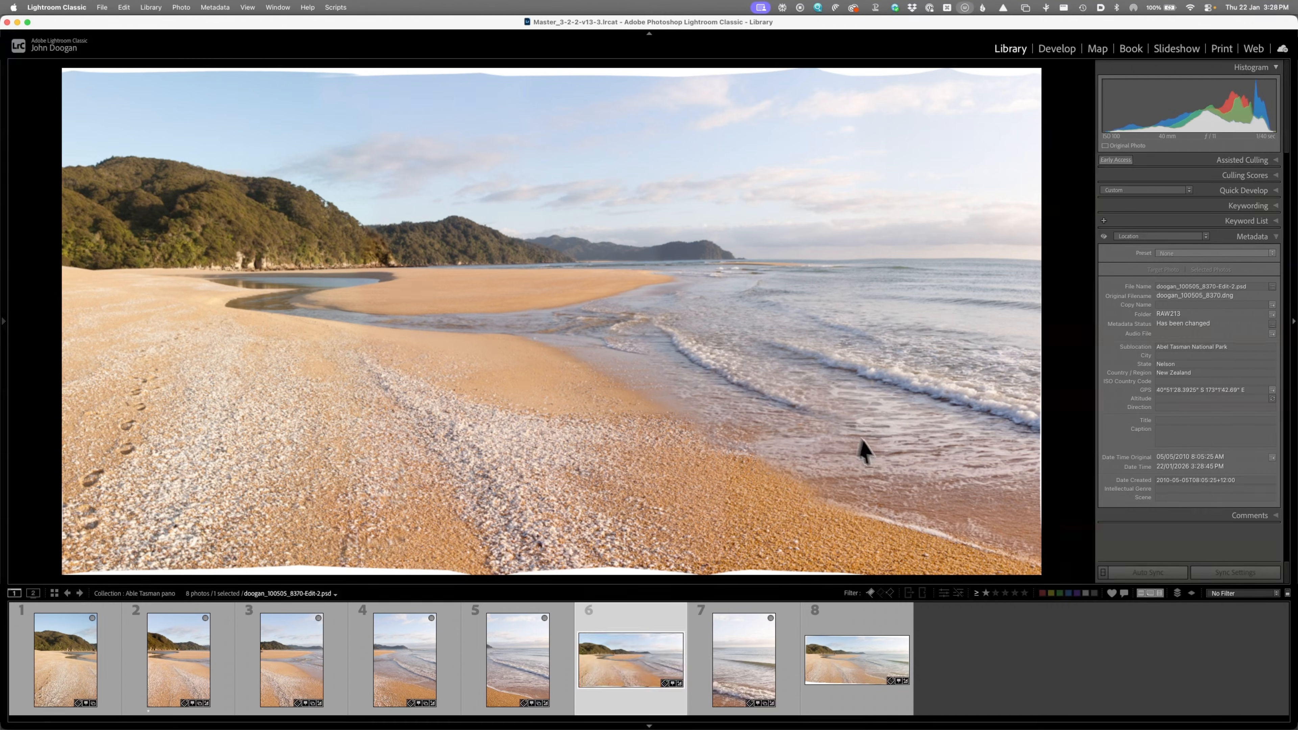
# Step: Zoom into the warped panorama to inspect it, then return to the fit view
pyautogui.click(805, 295)
pyautogui.scroll(-10, 805, 295)
pyautogui.scroll(15, 805, 296)
pyautogui.scroll(-1, 806, 295)
pyautogui.click(805, 295)
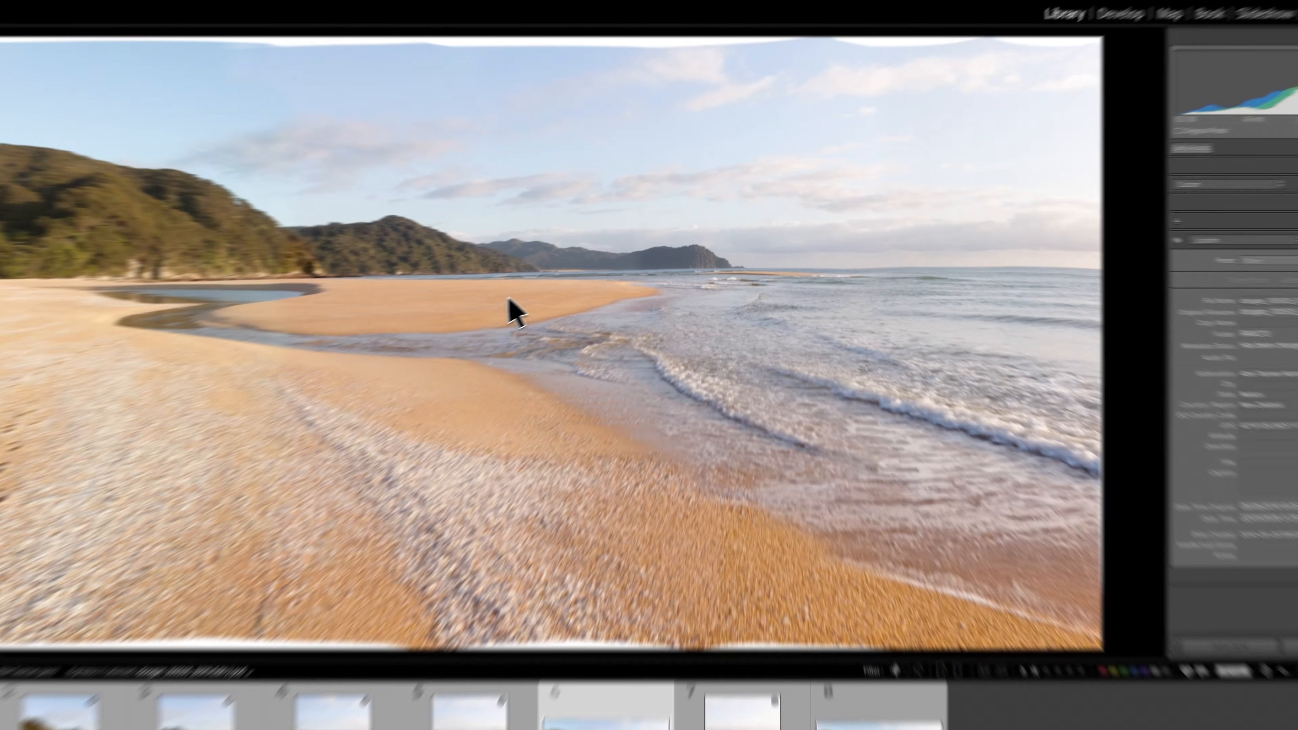
# Step: Send the panorama to Adobe Photoshop 2026 using Edit Original
pyautogui.rightClick(554, 282)
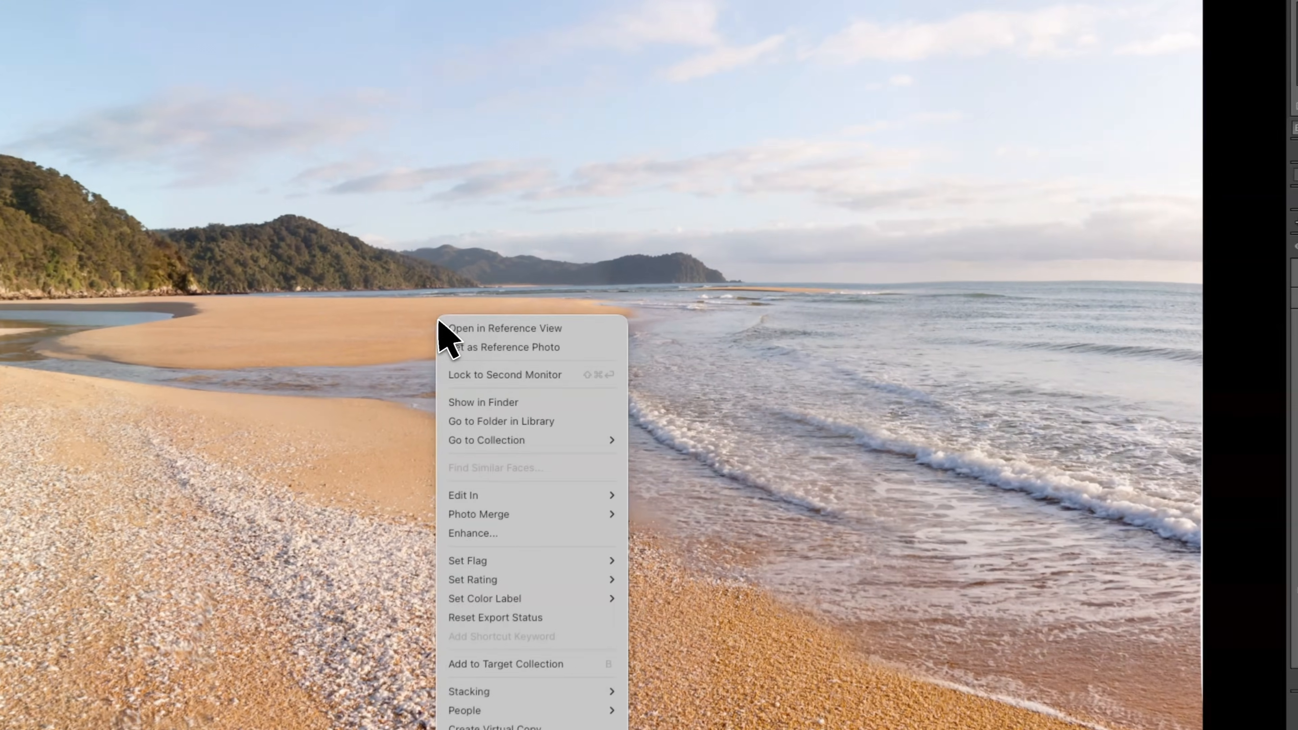
pyautogui.moveTo(457, 505)
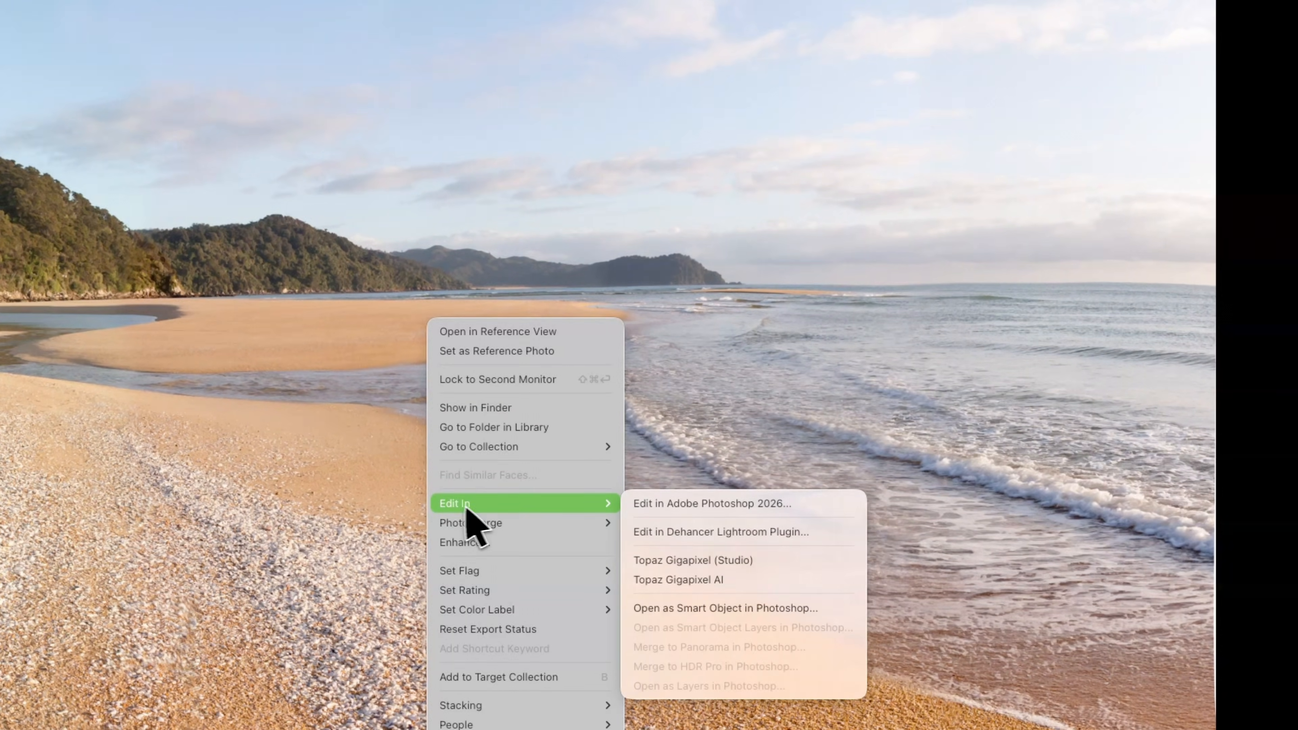
pyautogui.click(667, 507)
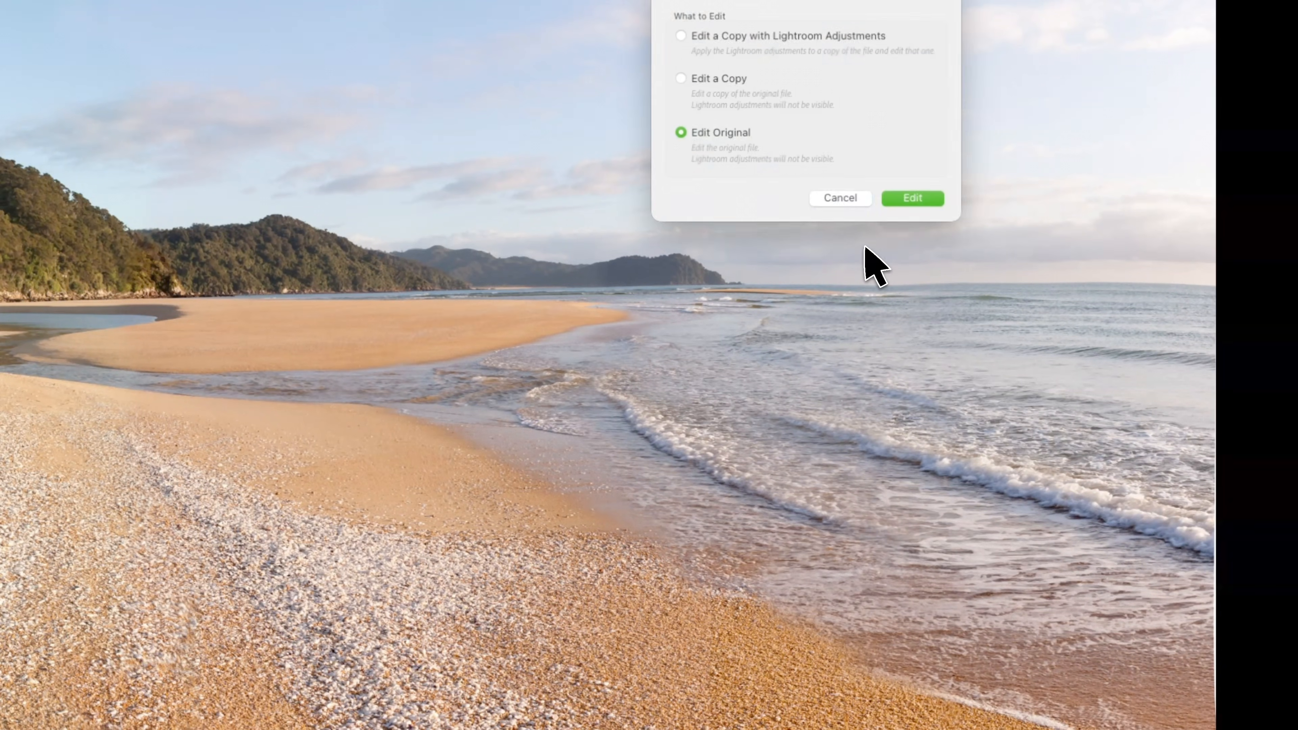
pyautogui.click(911, 200)
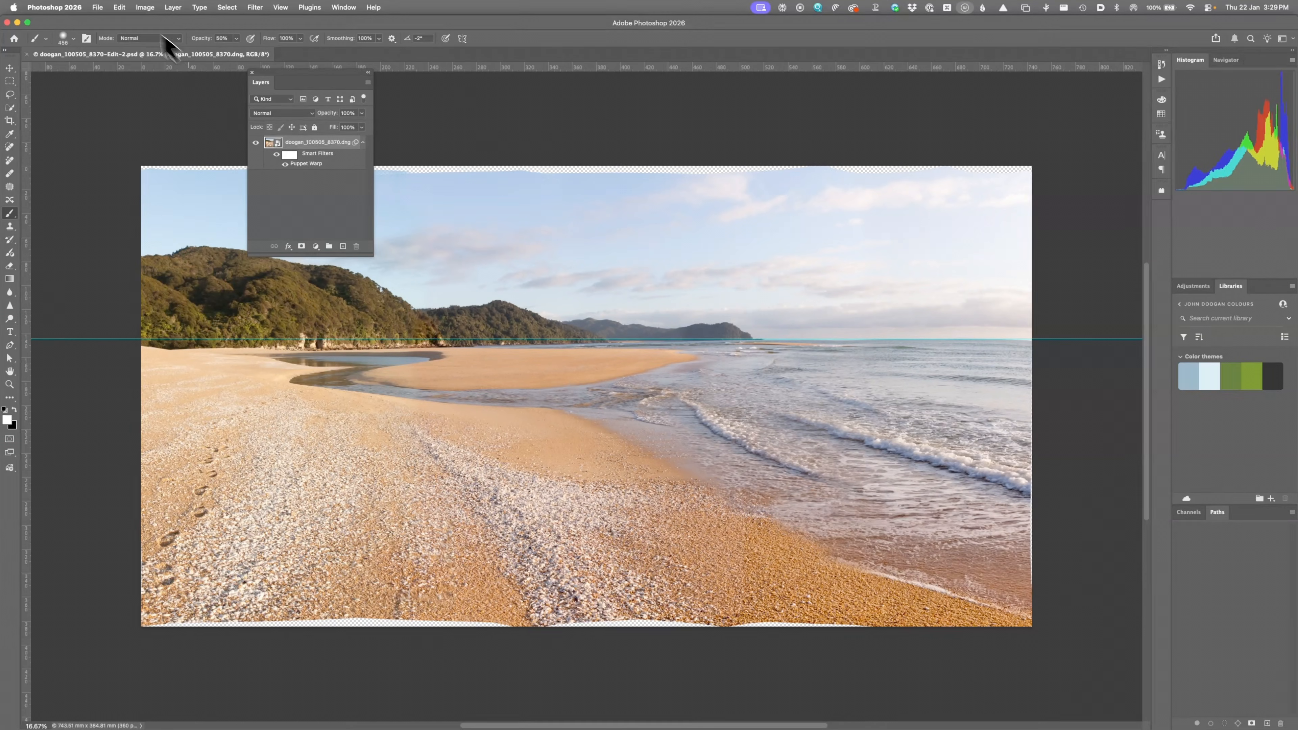
# Step: Reopen Puppet Warp and add bottom-edge pins, dragging them down toward the lower border
pyautogui.click(119, 7)
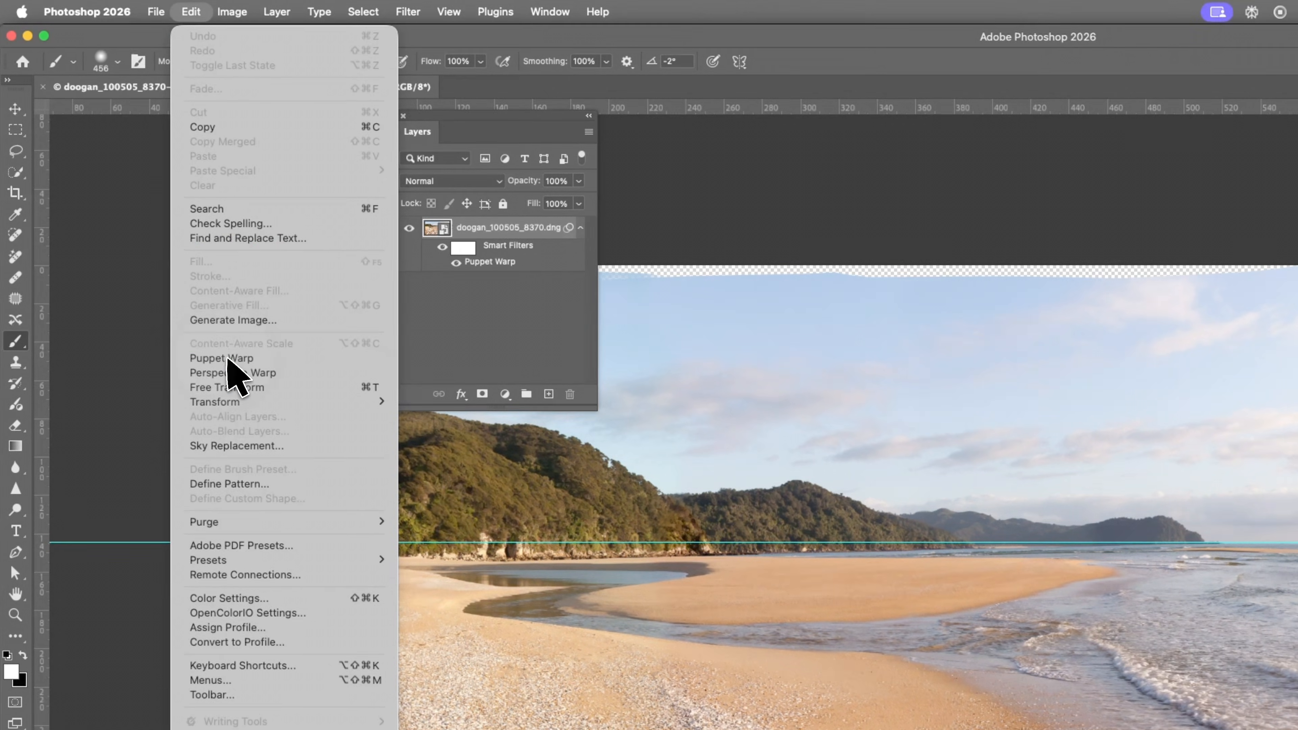
pyautogui.click(227, 359)
pyautogui.moveTo(870, 225)
pyautogui.mouseDown()
pyautogui.moveTo(884, 247)
pyautogui.moveTo(877, 228)
pyautogui.mouseUp()
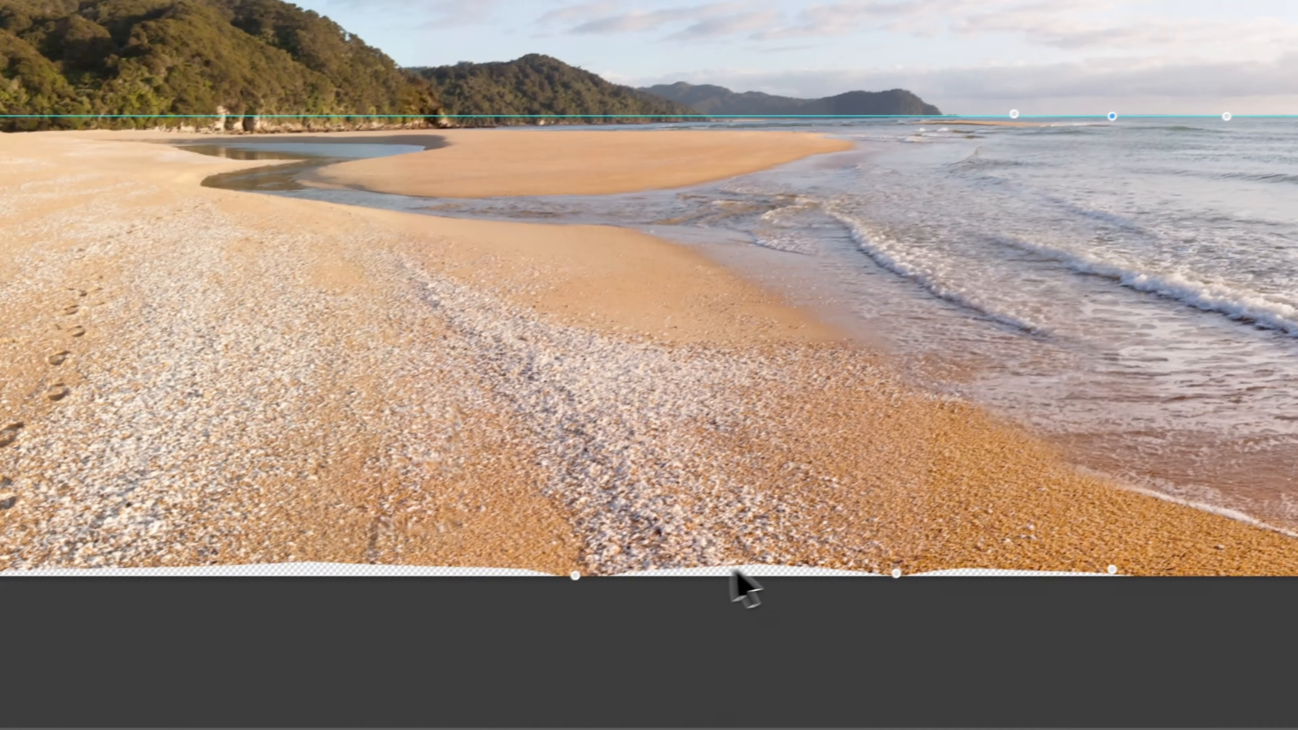
pyautogui.click(750, 578)
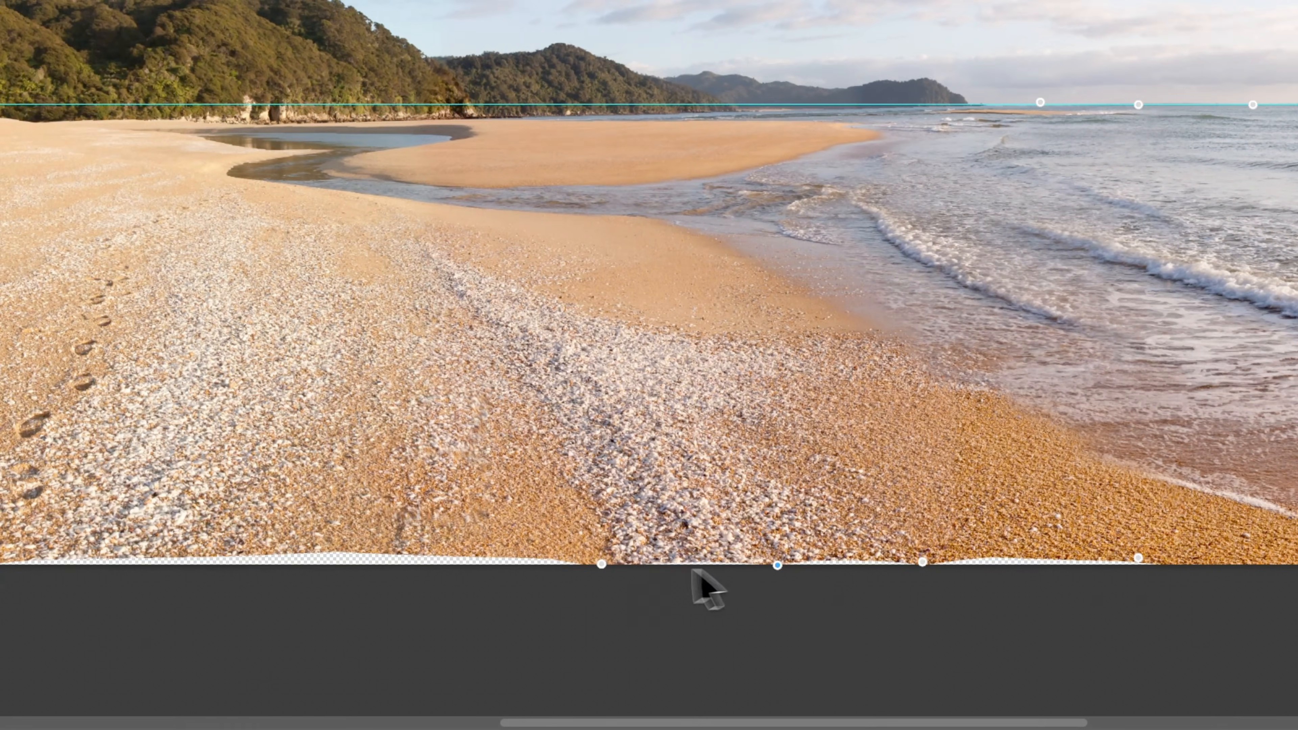
pyautogui.click(334, 550)
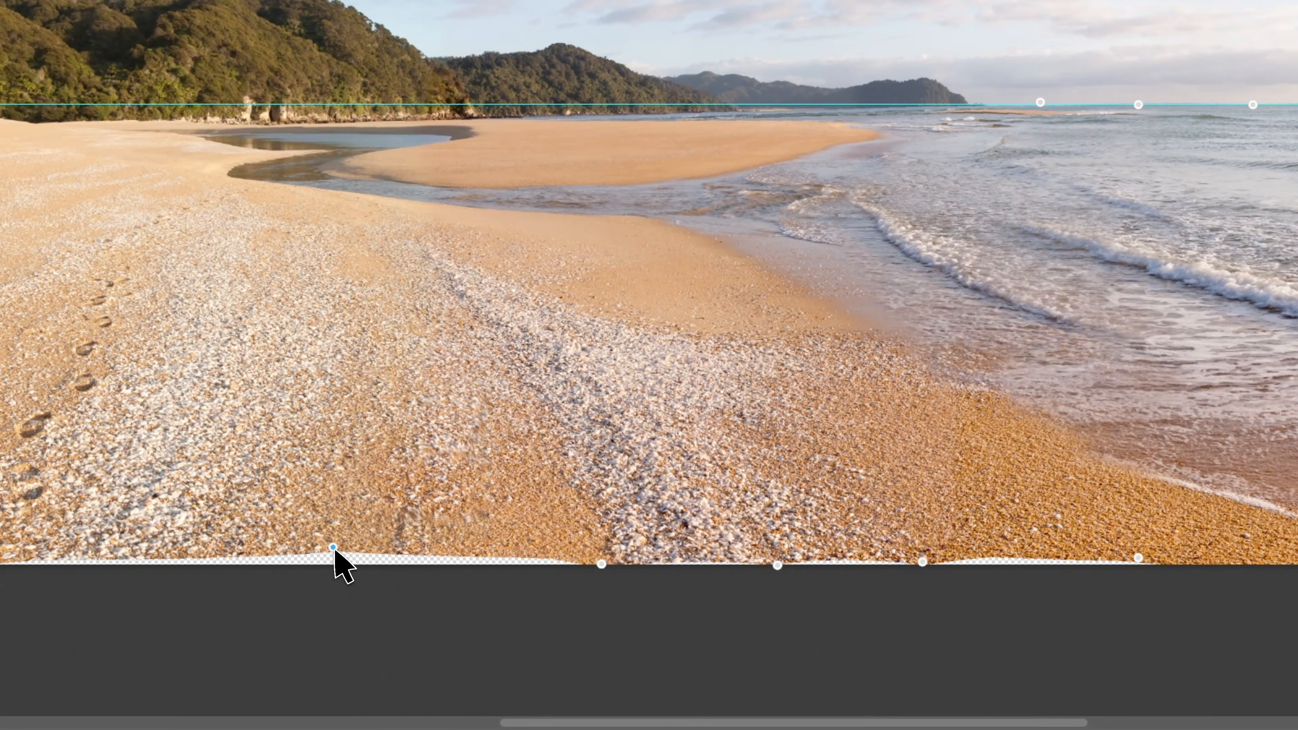
pyautogui.moveTo(334, 550); pyautogui.dragTo(331, 567)
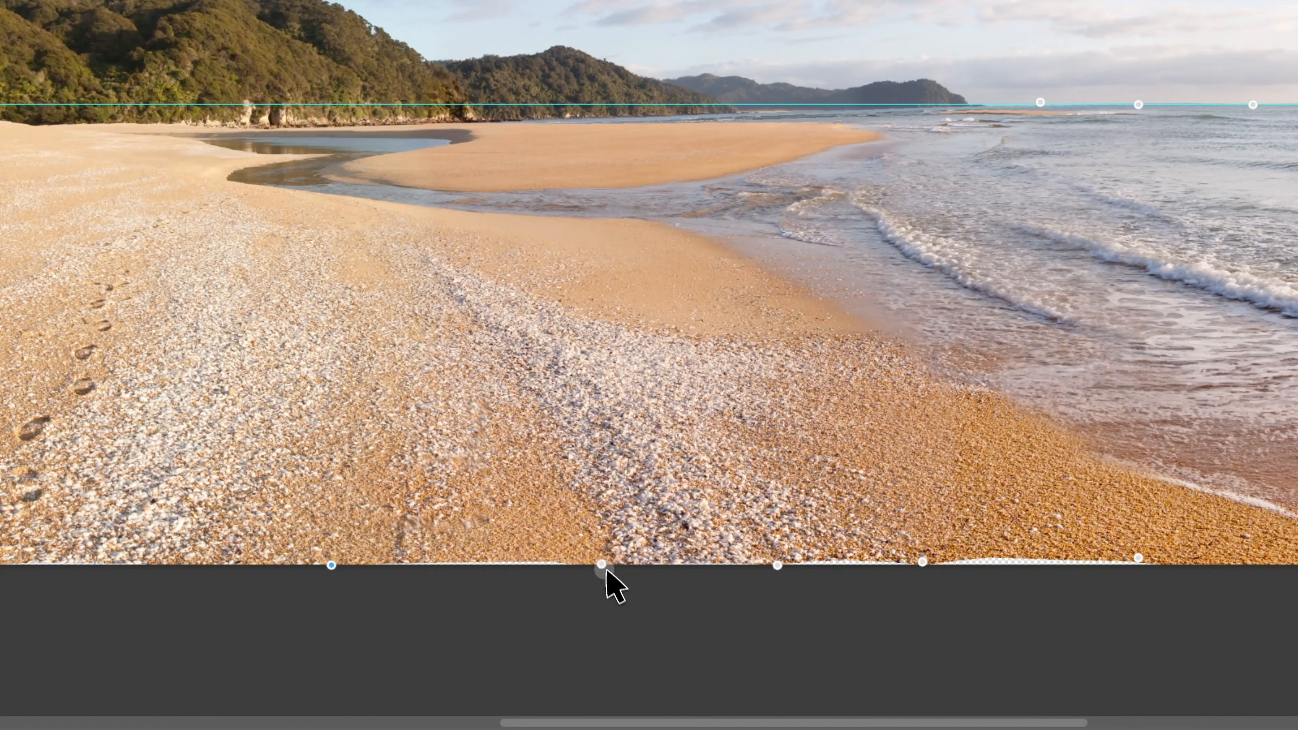
pyautogui.click(923, 563)
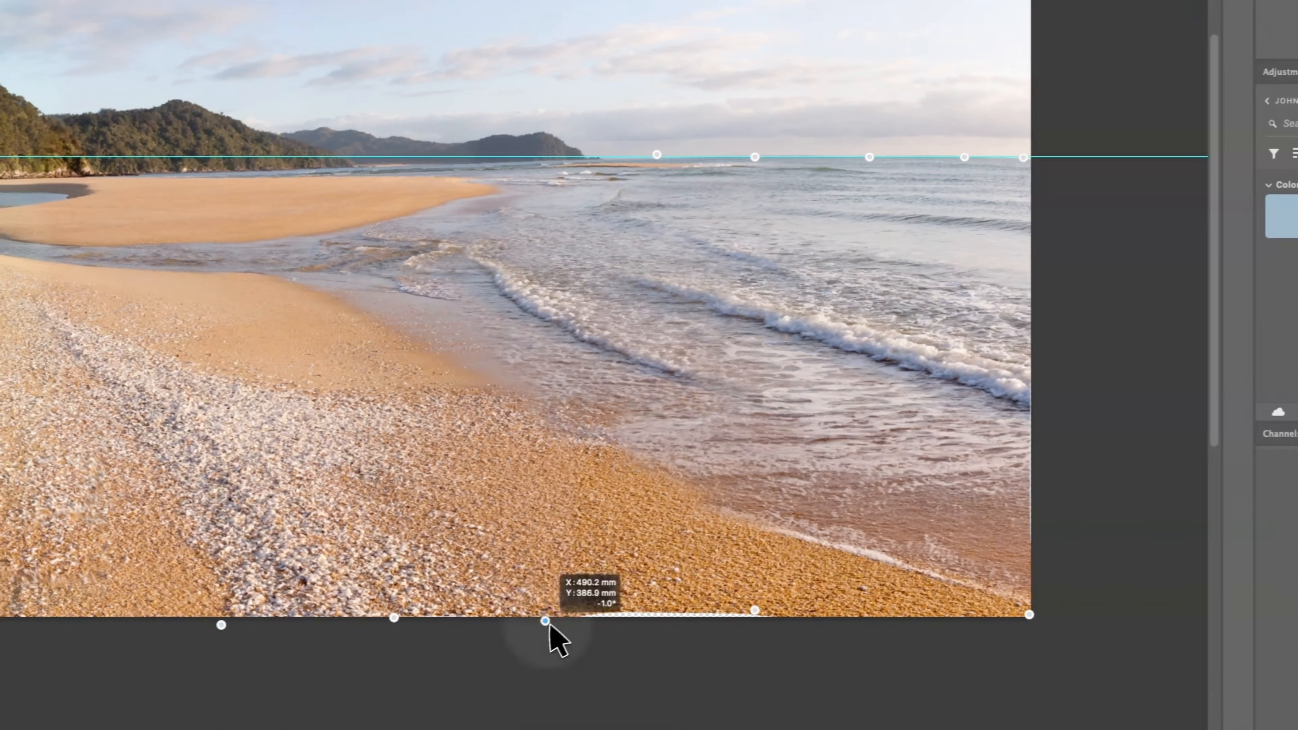
pyautogui.moveTo(755, 611); pyautogui.dragTo(749, 624)
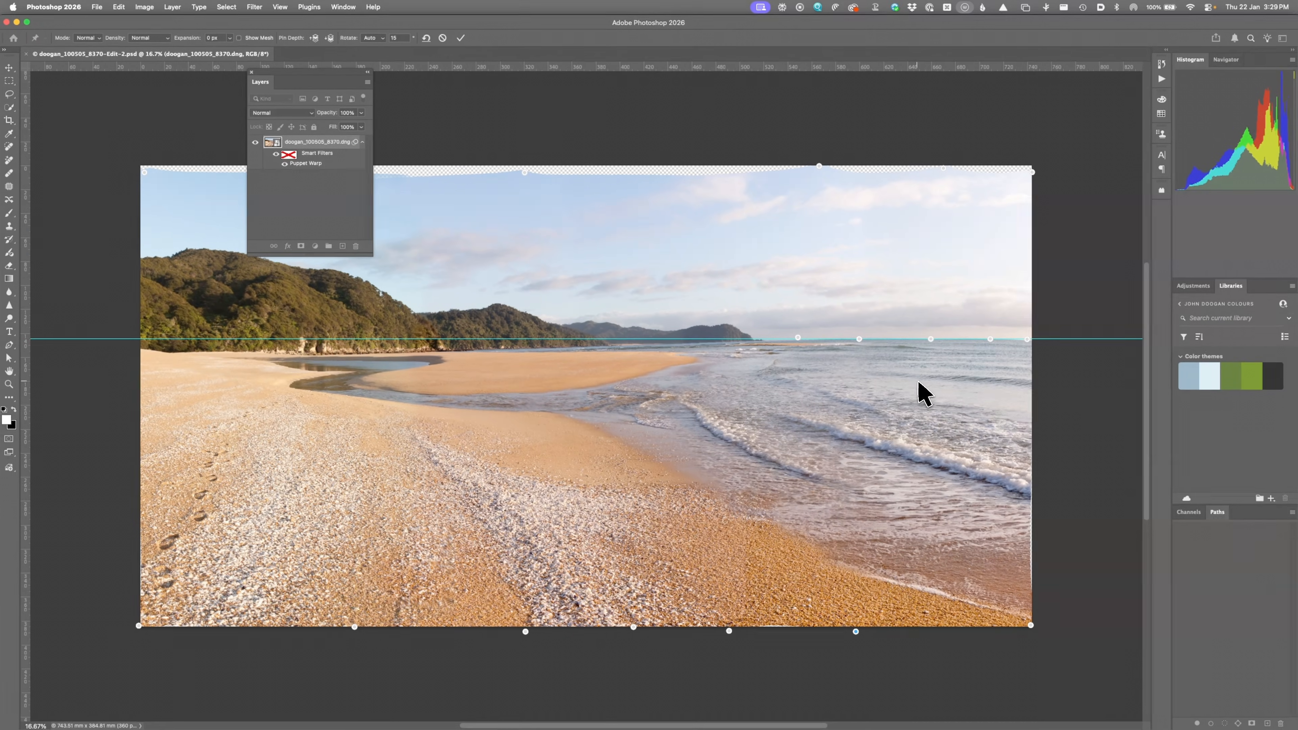
# Step: Commit the warp, delete the Puppet Warp smart filter, and enter Free Transform
pyautogui.press('Return')
pyautogui.press('b')
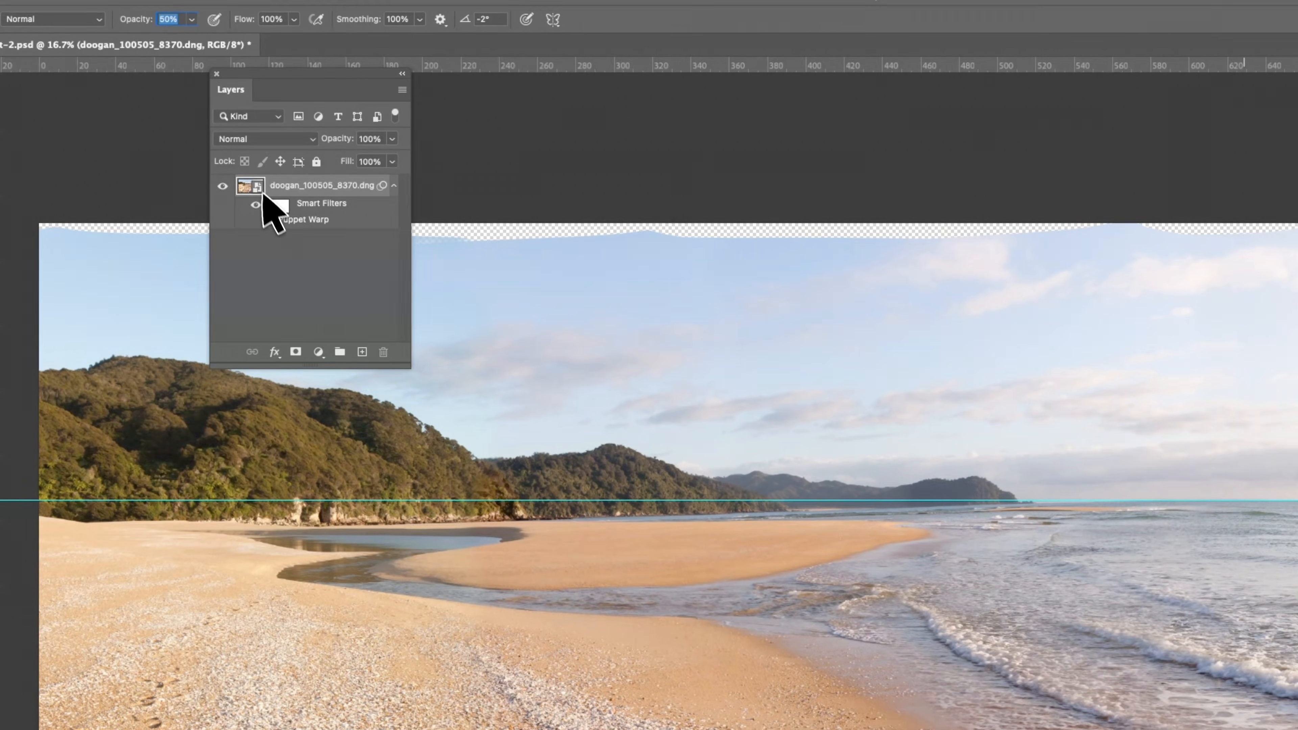
pyautogui.moveTo(377, 344); pyautogui.dragTo(382, 352)
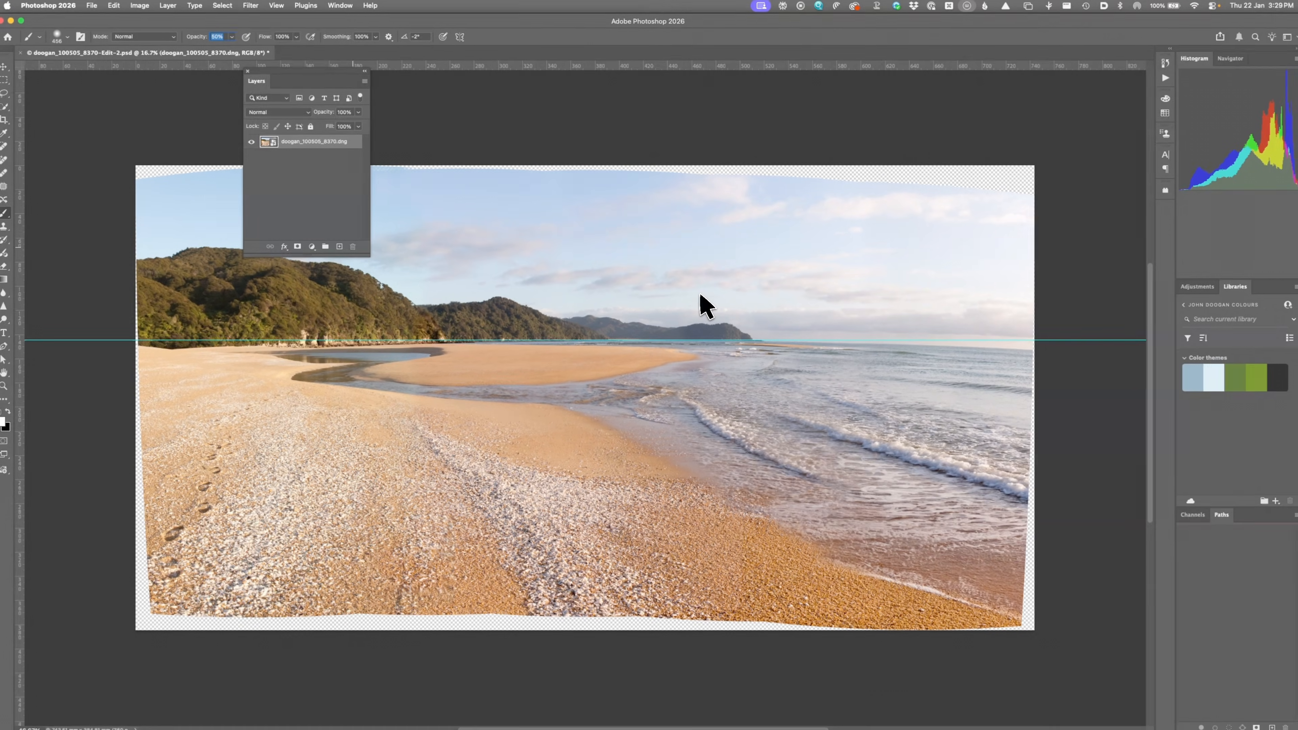
pyautogui.press('super+t')
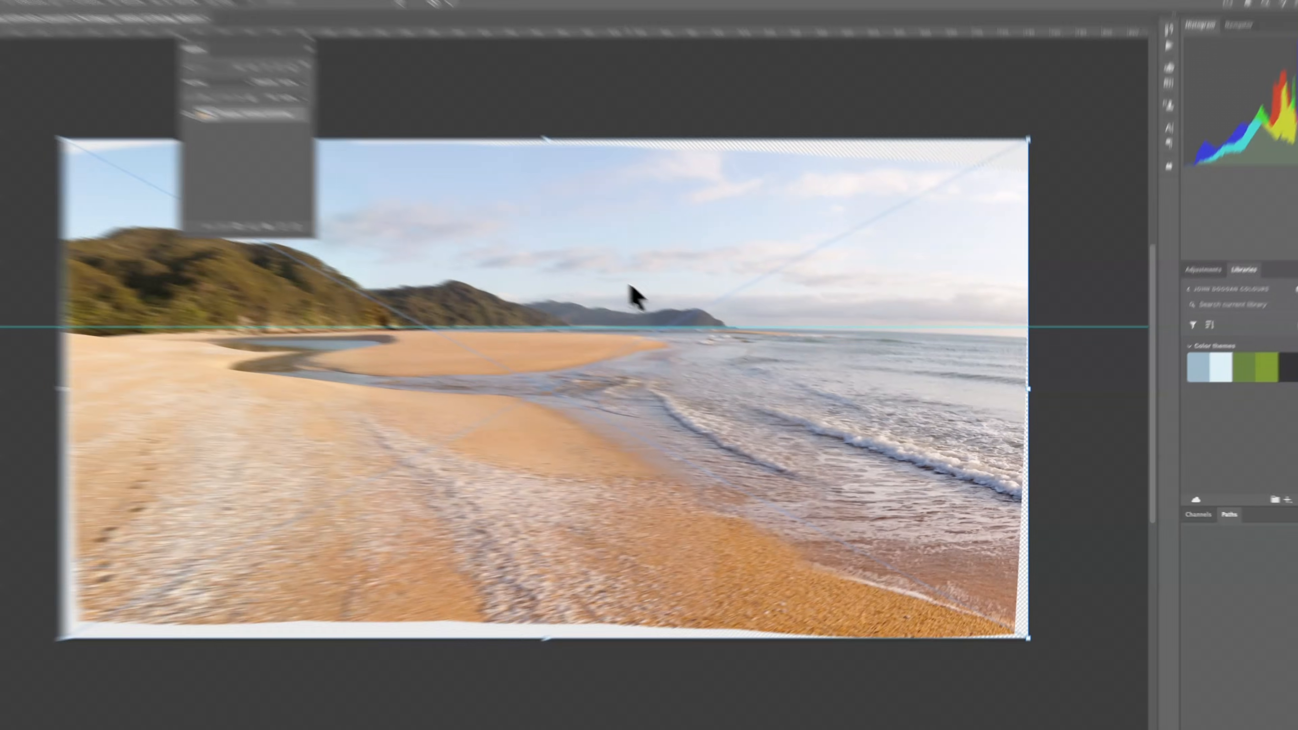
# Step: Warp the panorama's corners and sides outward to fill the empty edges, keeping the horizon on the guide
pyautogui.rightClick(656, 301)
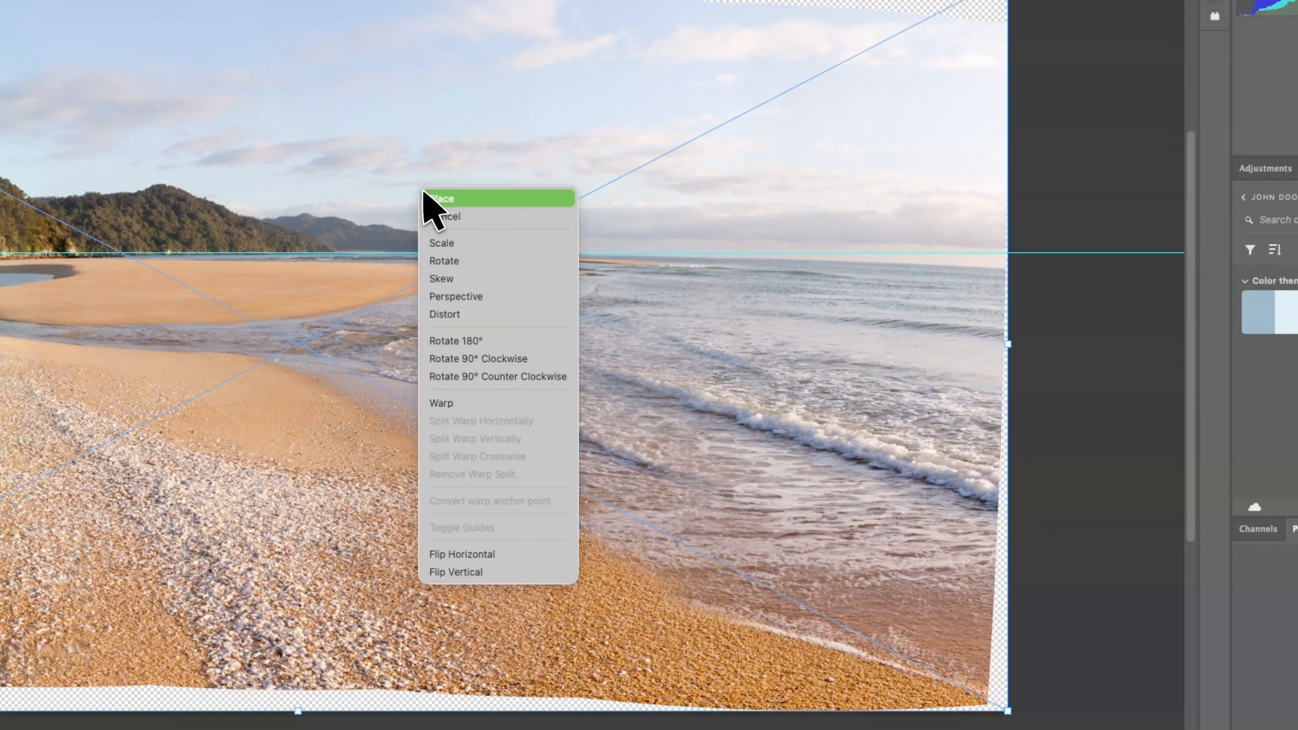
pyautogui.click(453, 410)
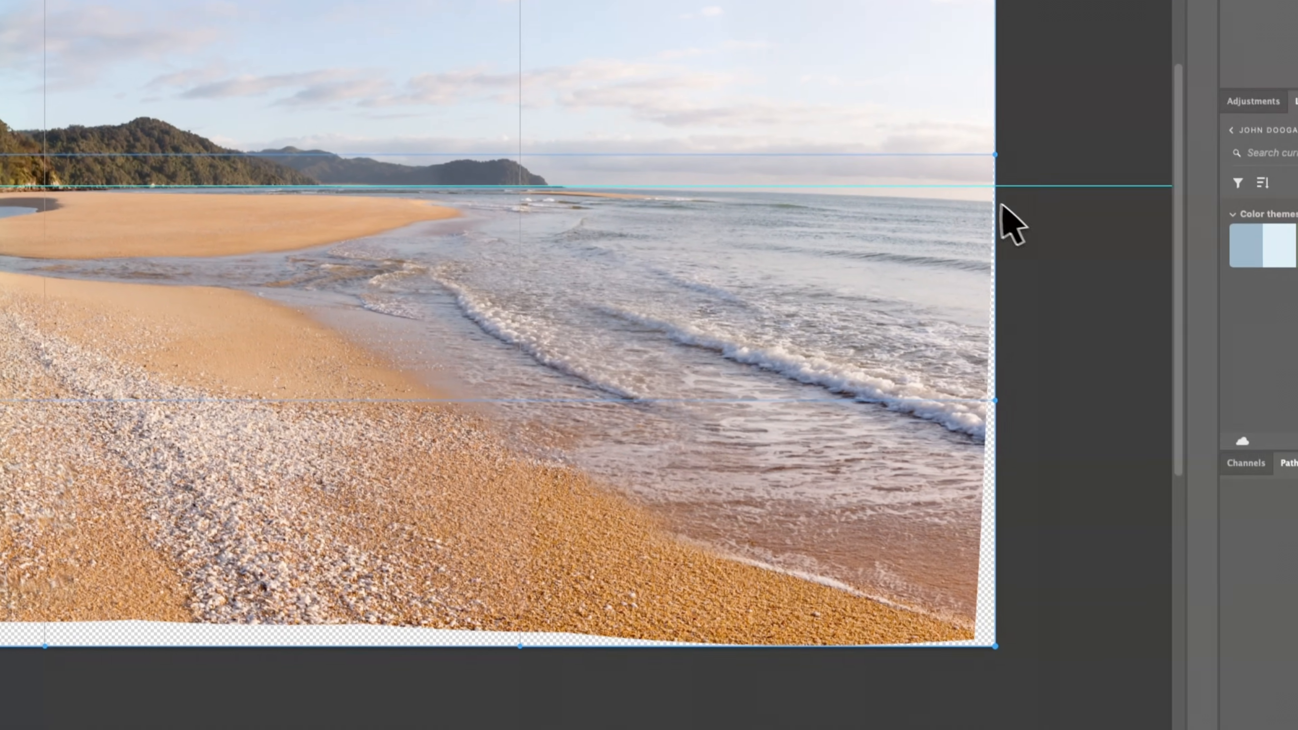
pyautogui.moveTo(981, 206); pyautogui.dragTo(986, 192)
pyautogui.moveTo(967, 626); pyautogui.dragTo(988, 633)
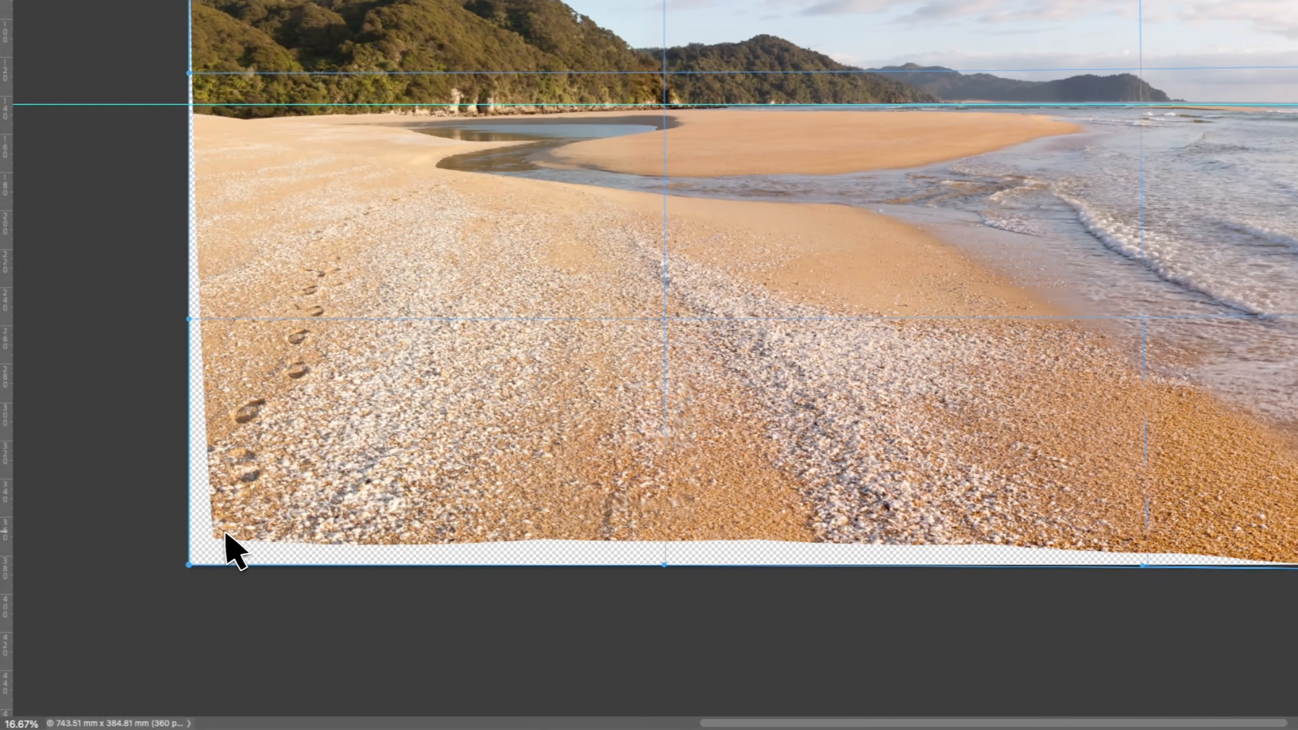
pyautogui.moveTo(90, 567); pyautogui.dragTo(58, 594)
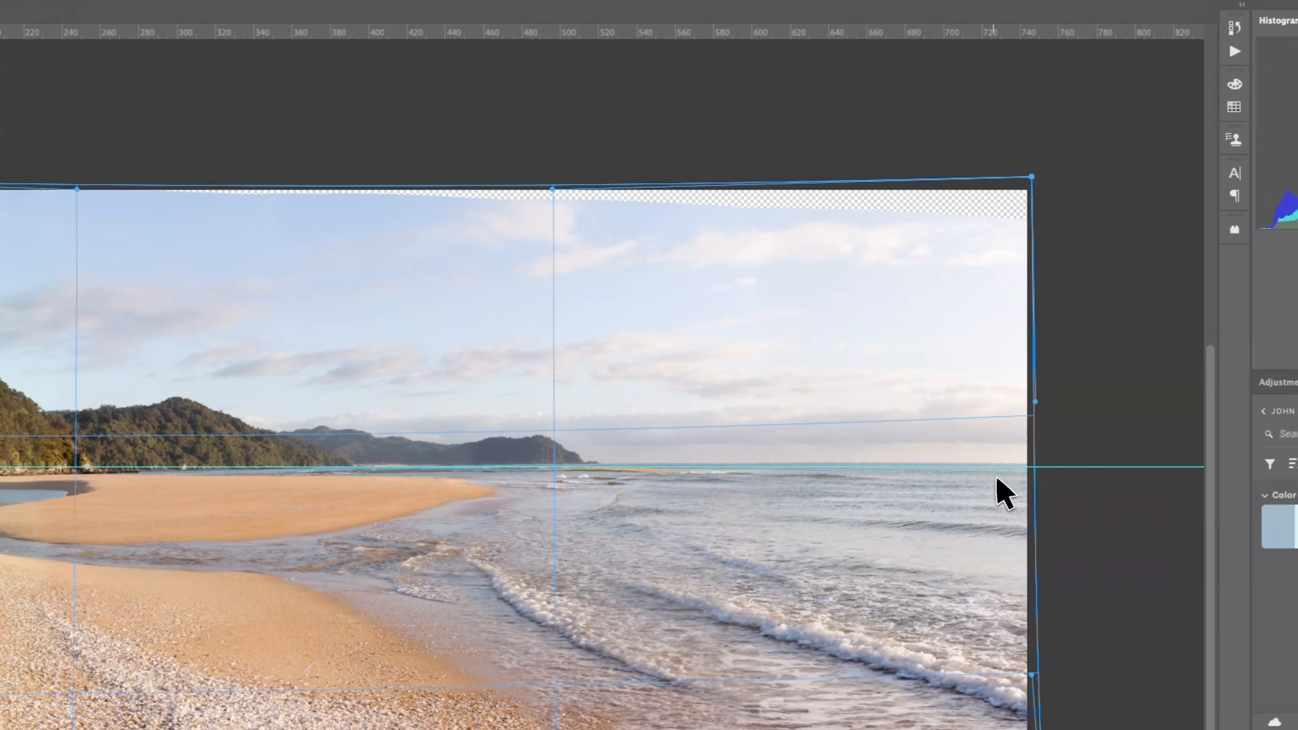
pyautogui.moveTo(919, 499); pyautogui.dragTo(915, 488)
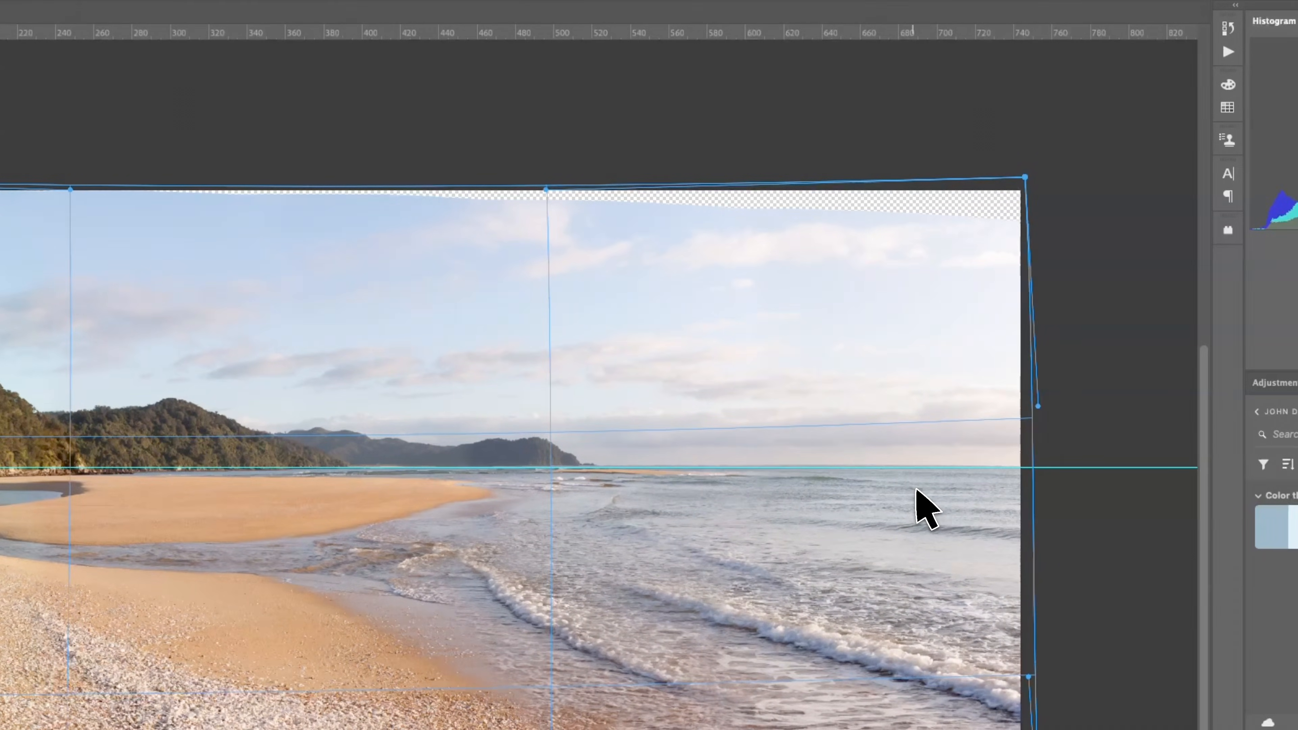
pyautogui.moveTo(1024, 178); pyautogui.dragTo(1028, 138)
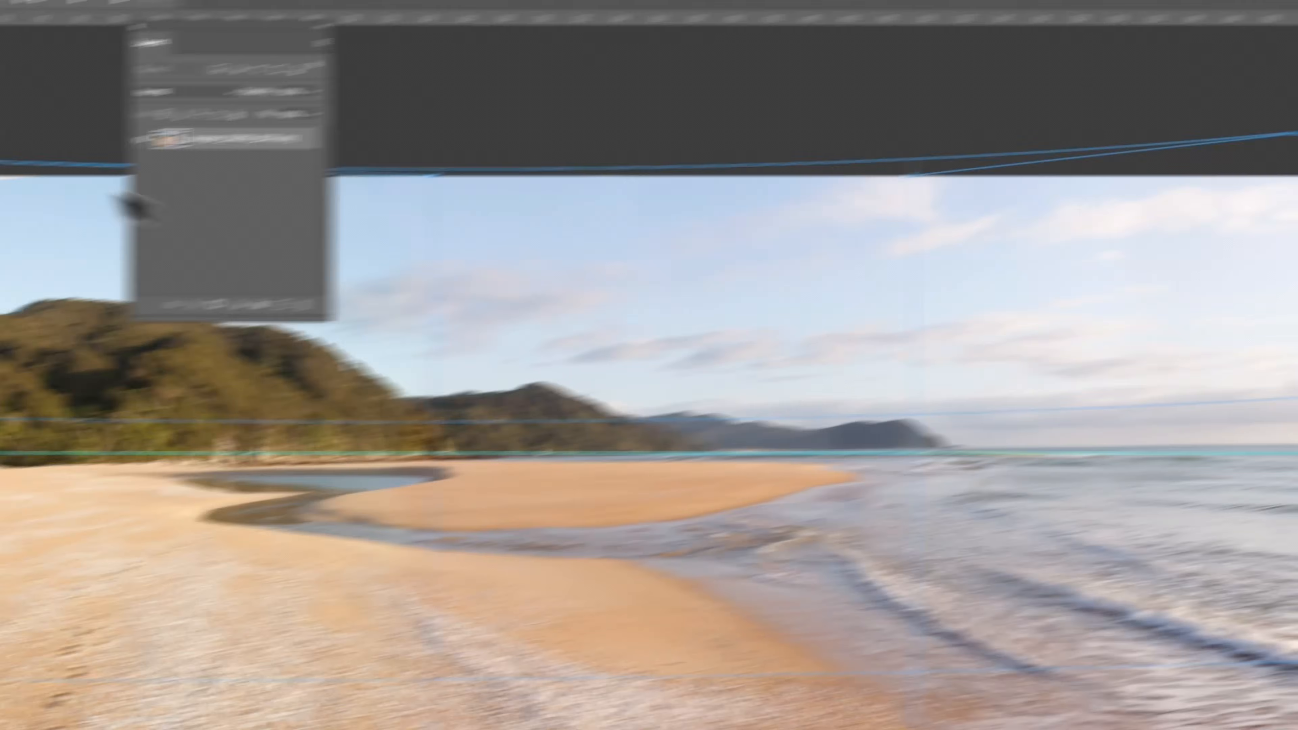
pyautogui.moveTo(200, 111); pyautogui.dragTo(224, 94)
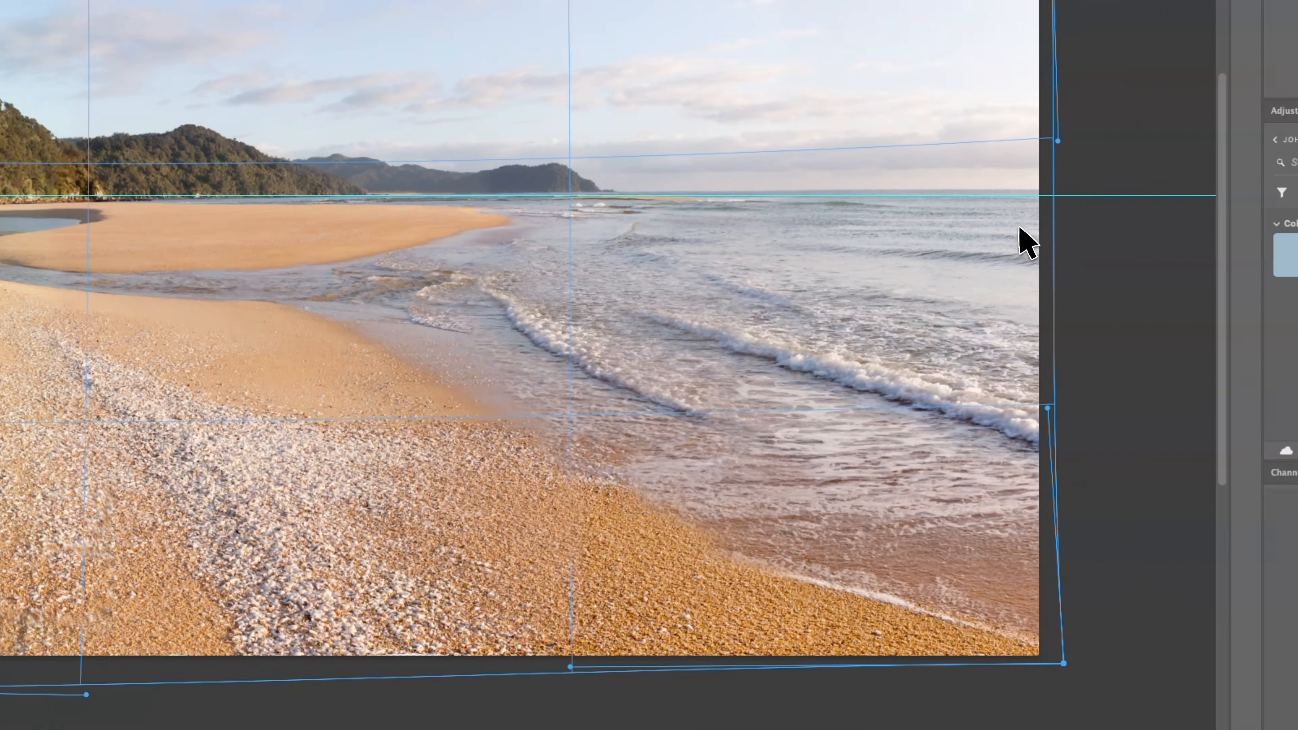
pyautogui.moveTo(994, 415); pyautogui.dragTo(992, 418)
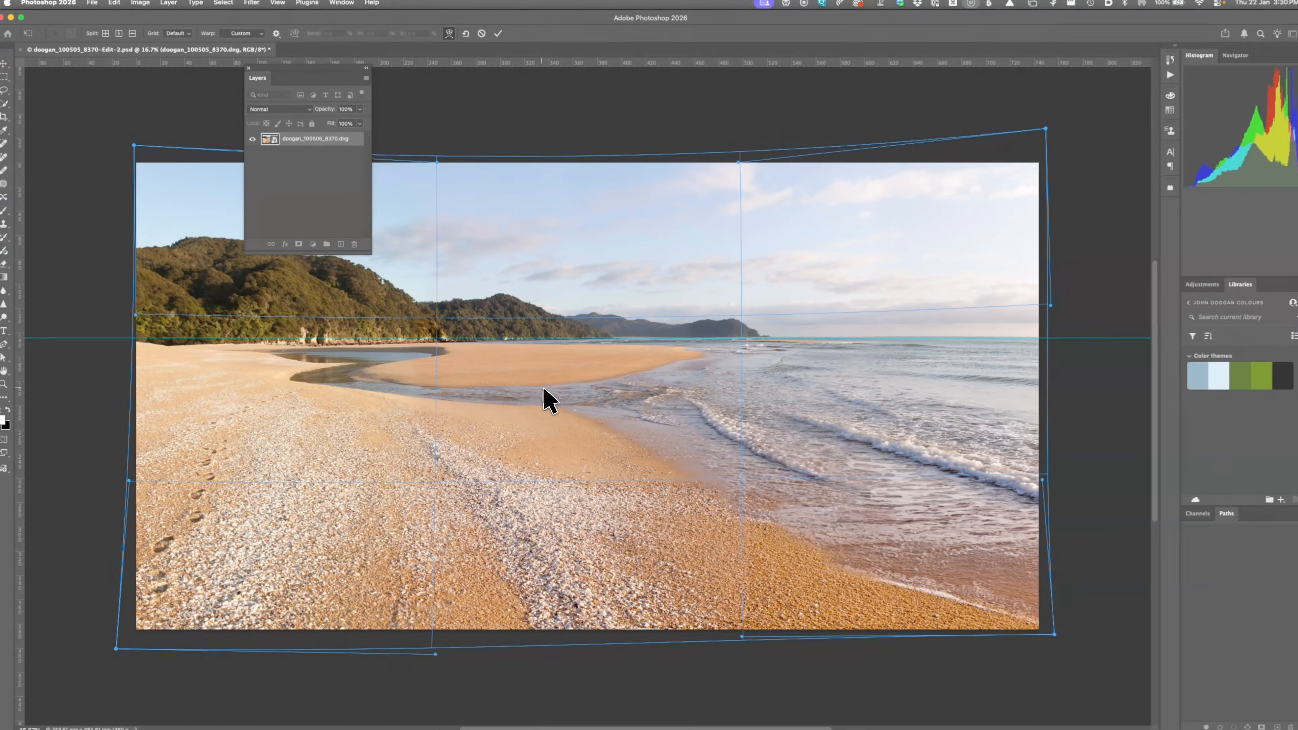
# Step: Commit the warp, save and close the panorama, then check the updated photo back in Lightroom Classic
pyautogui.press('Return')
pyautogui.press('b')
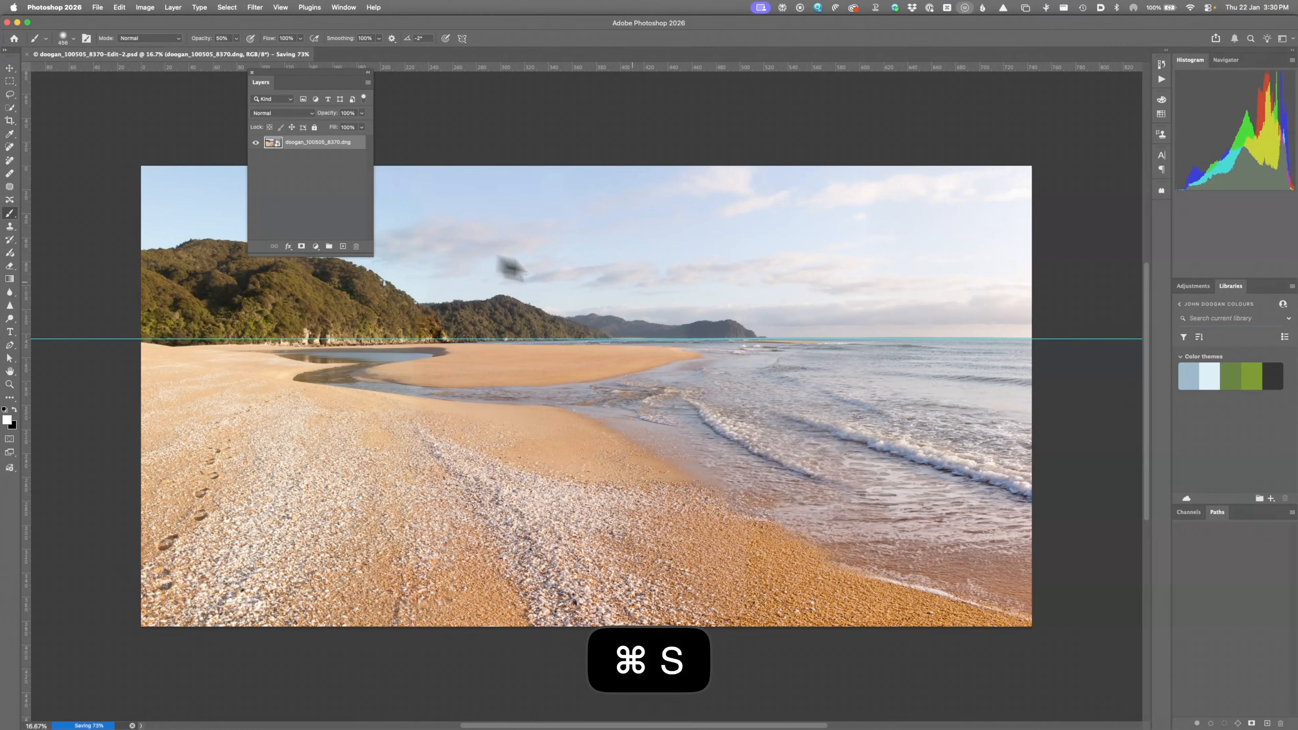
pyautogui.press('super+w')
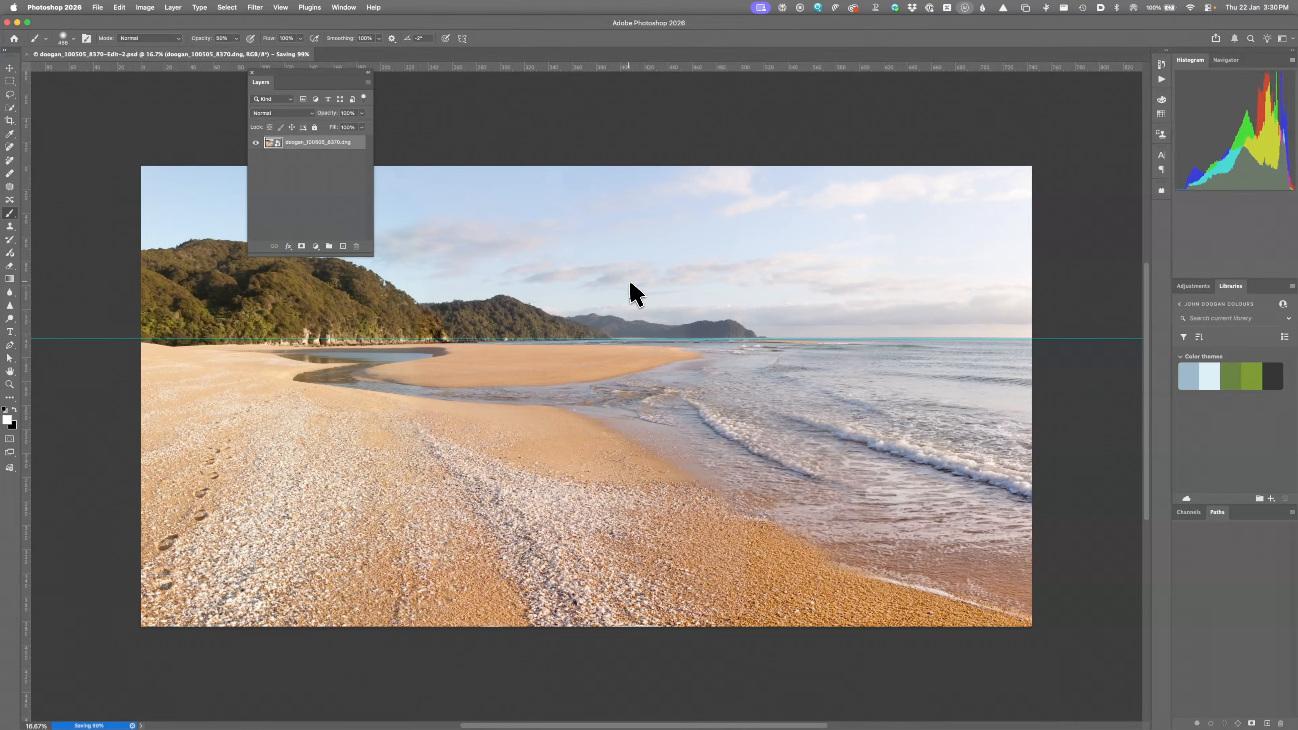
pyautogui.press('super+Tab')
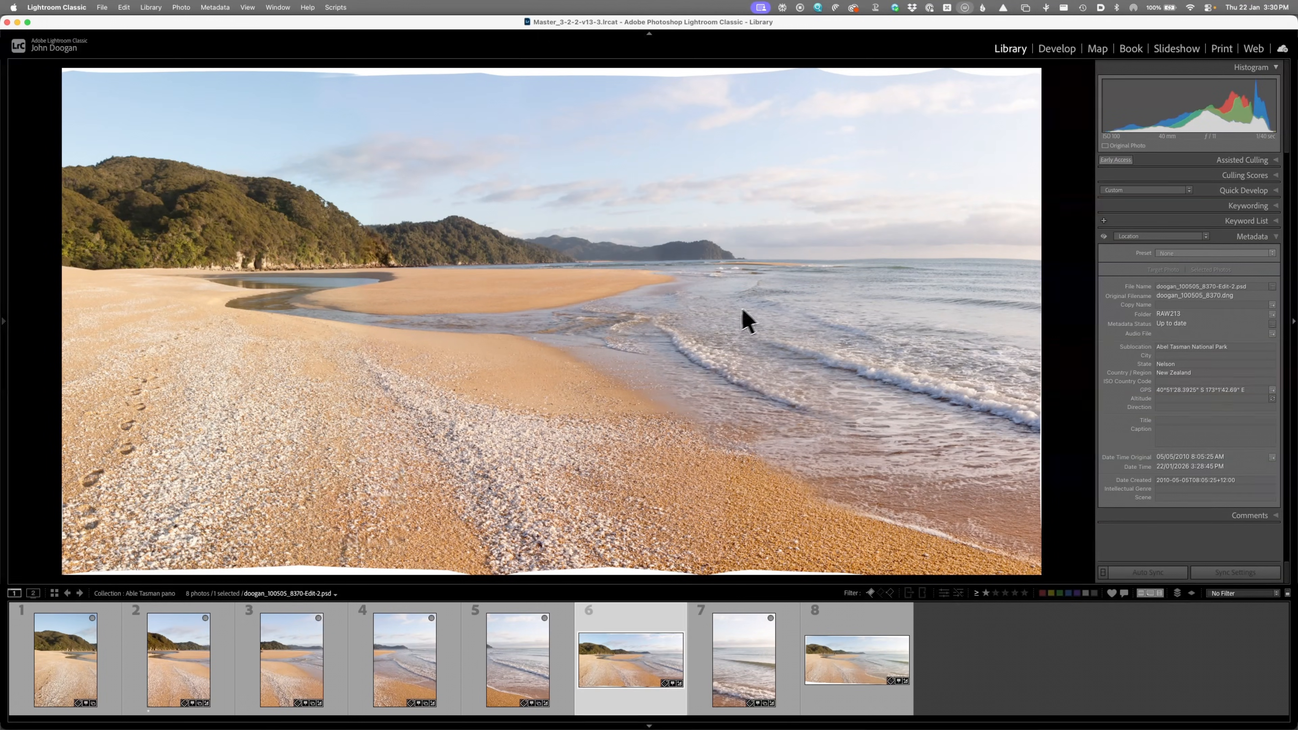
pyautogui.click(698, 377)
pyautogui.click(691, 365)
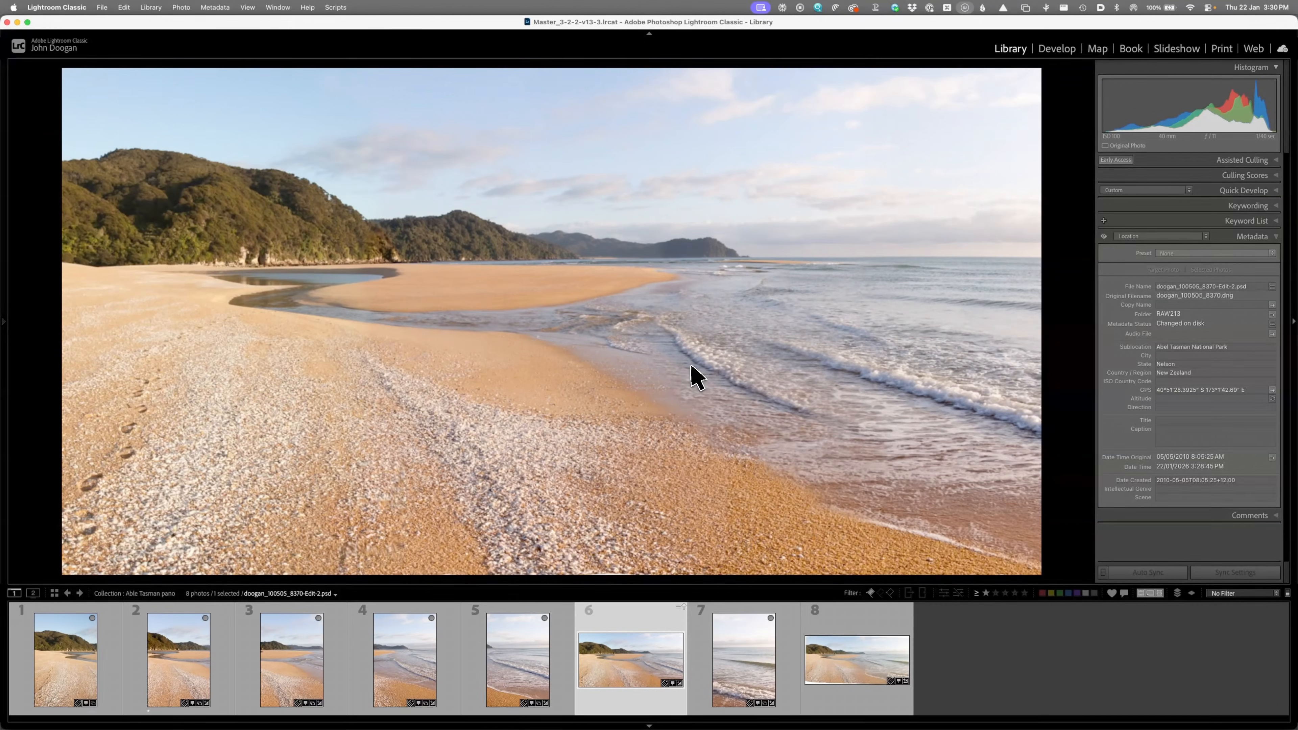